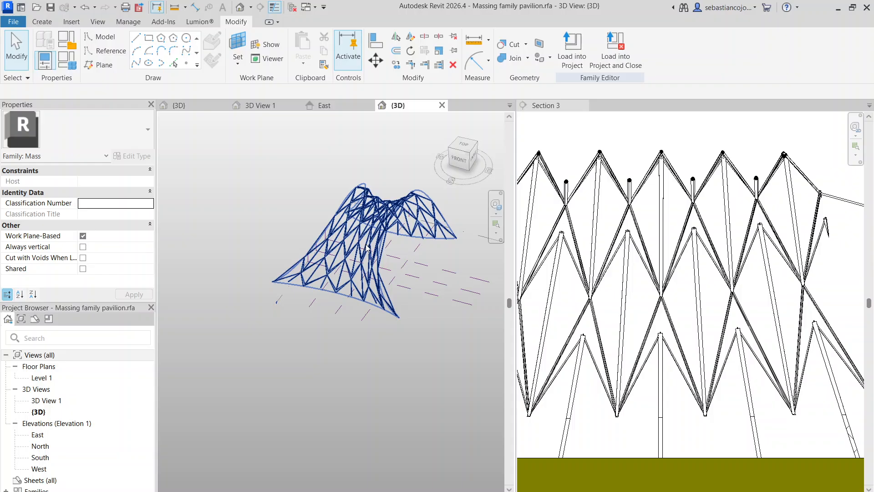
# Step: Close the Section 3 view and delete the divided surface with rhomboid panels from the pavilion mass
pyautogui.click(582, 105)
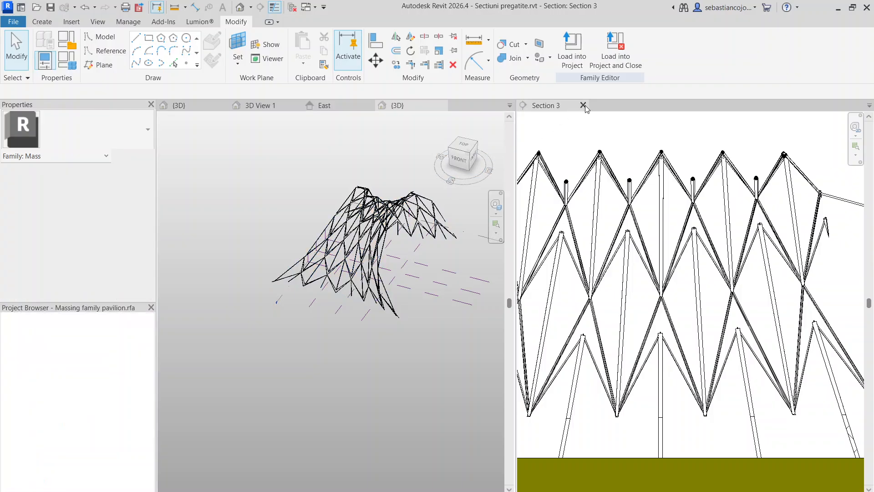
pyautogui.click(437, 275)
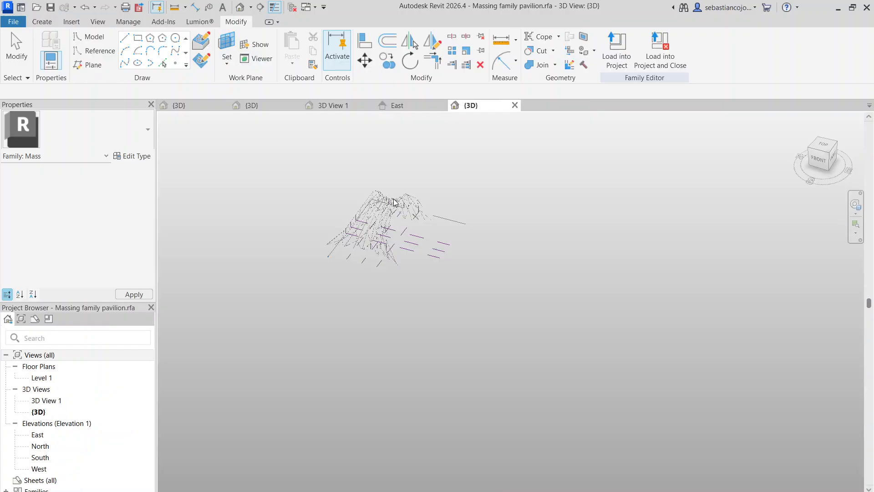
pyautogui.click(394, 202)
pyautogui.scroll(5, 375, 219)
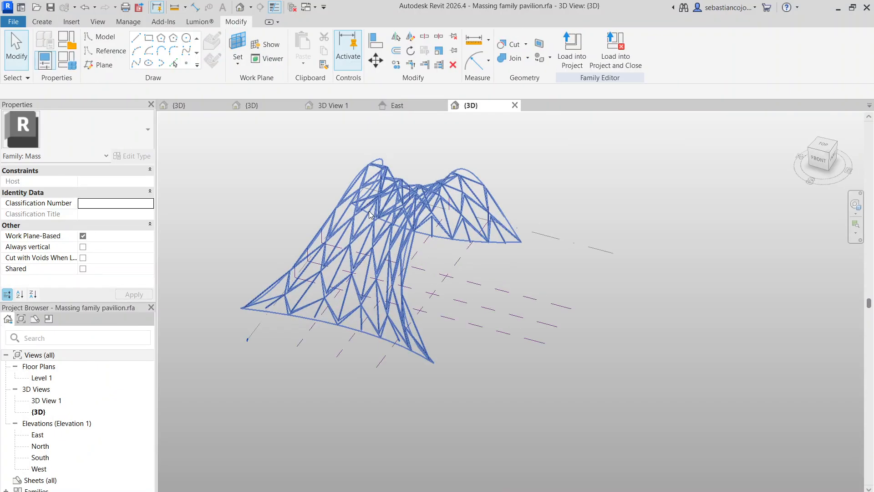
pyautogui.moveTo(375, 217); pyautogui.dragTo(458, 255, button='middle')
pyautogui.click(458, 246)
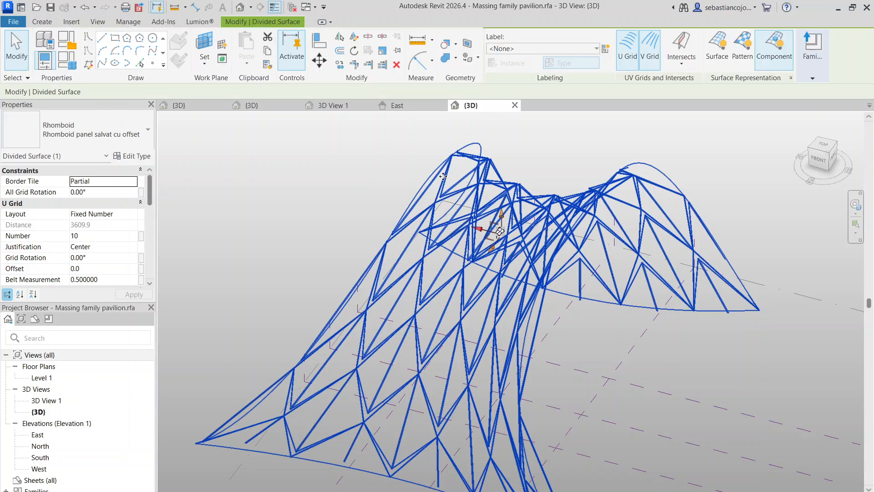
pyautogui.press('Delete')
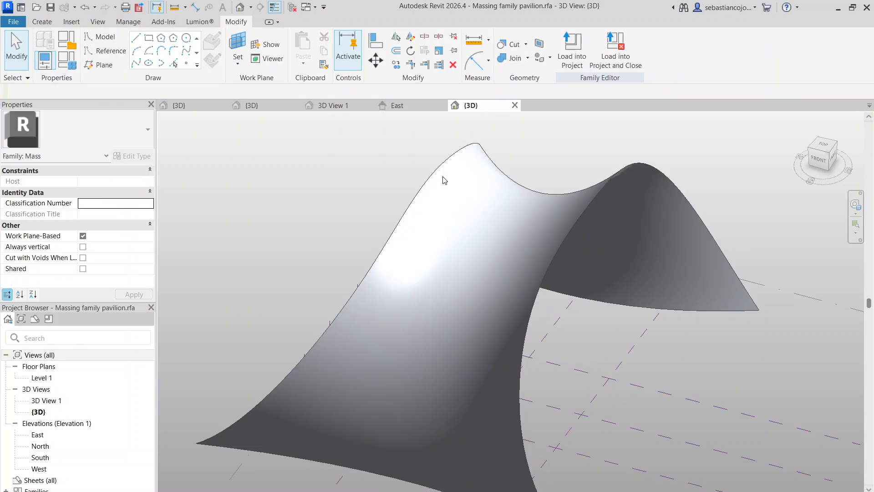
# Step: Examine the smooth pavilion mass form and its boundary edge
pyautogui.scroll(-3, 410, 252)
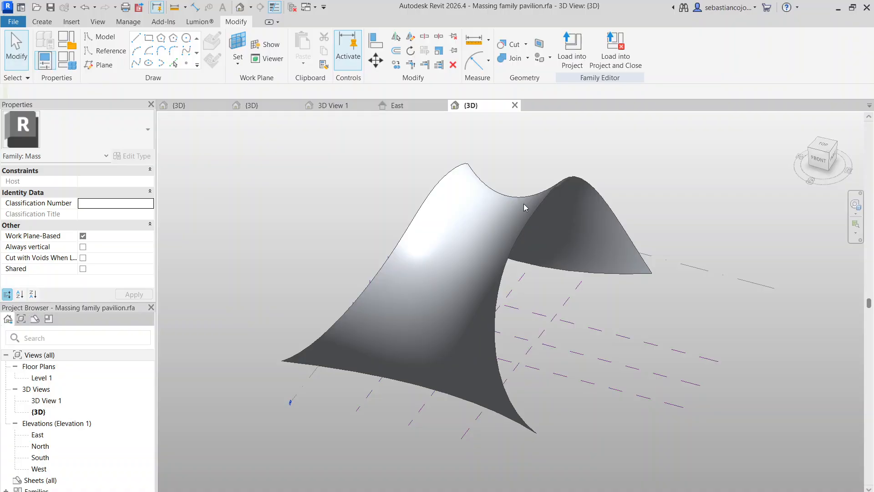
pyautogui.click(529, 221)
pyautogui.press('Escape')
pyautogui.click(393, 241)
pyautogui.scroll(5, 404, 260)
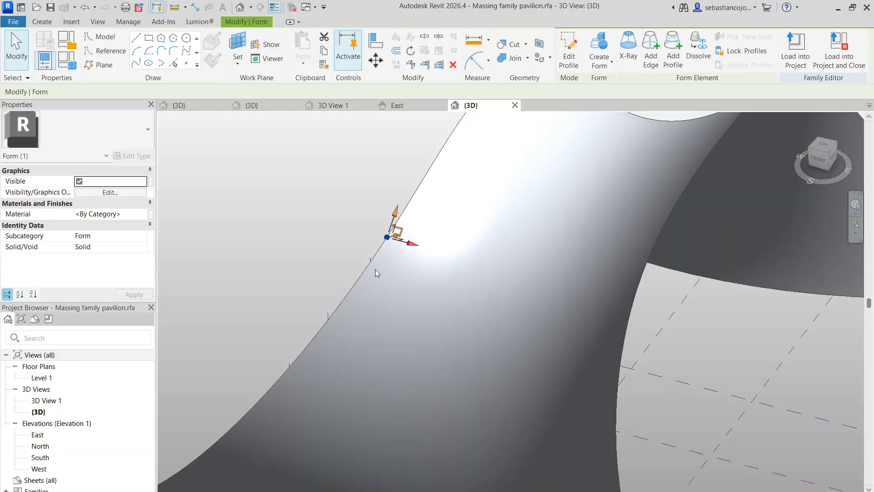
pyautogui.scroll(-5, 377, 273)
pyautogui.press('Escape')
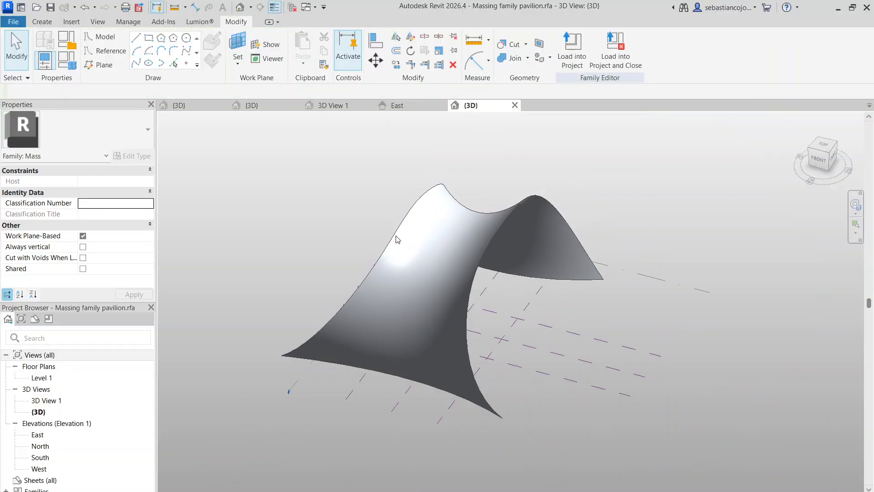
pyautogui.scroll(-3, 480, 323)
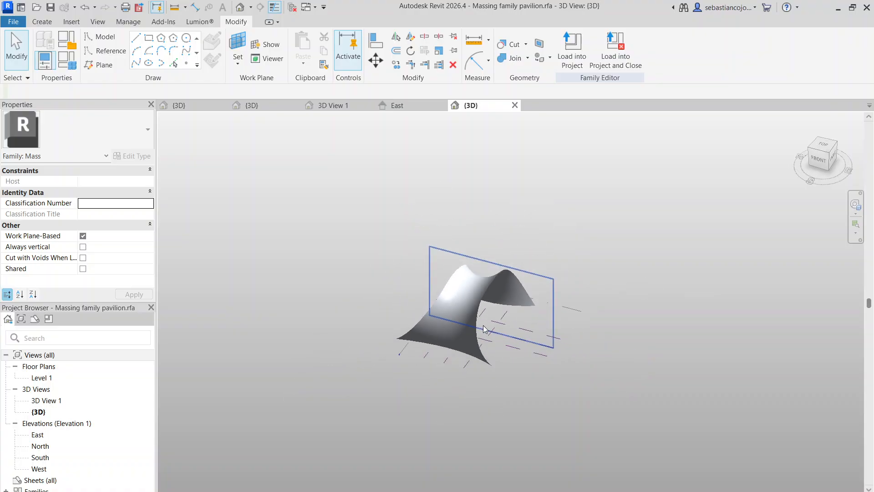
pyautogui.scroll(4, 484, 328)
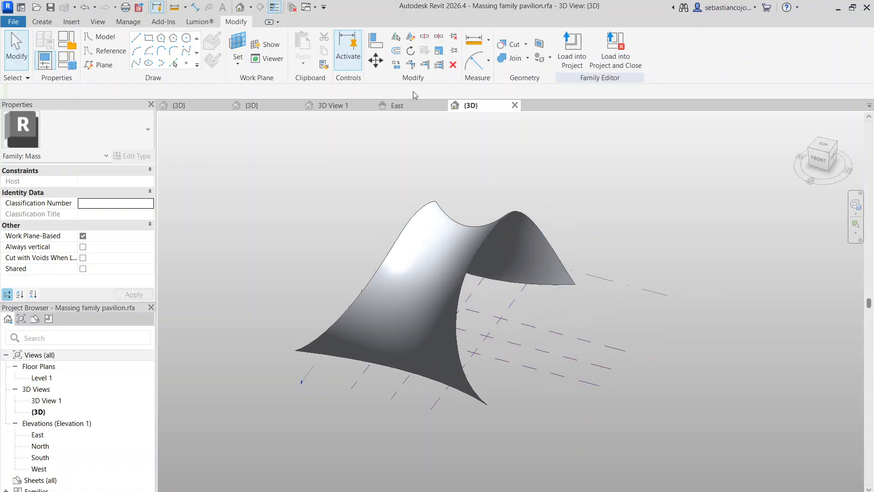
# Step: Create a new conceptual mass family from the Mass.rft template
pyautogui.click(13, 22)
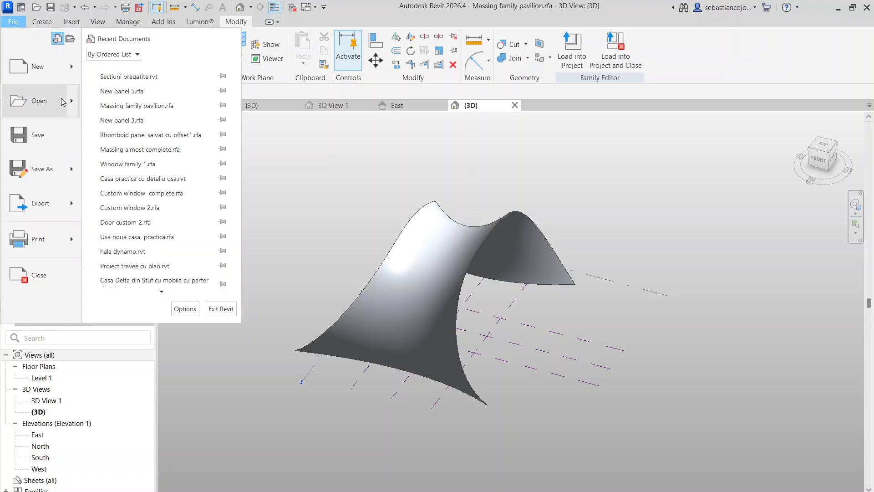
pyautogui.moveTo(73, 77)
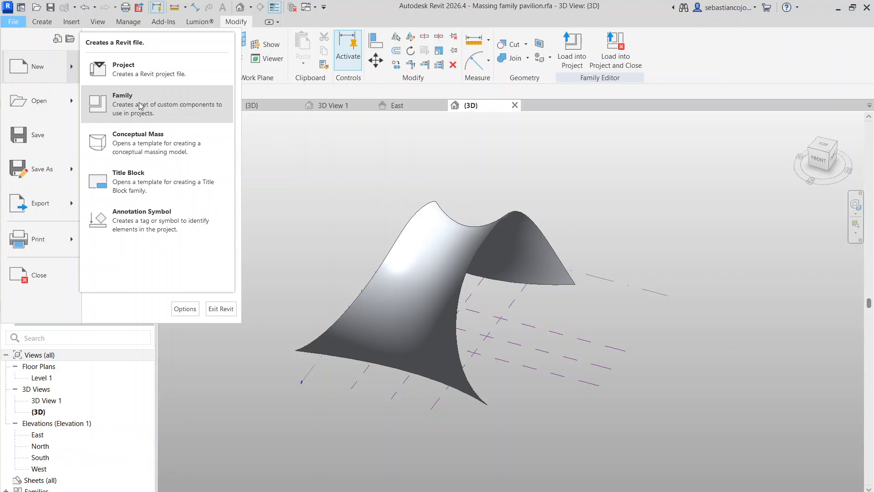
pyautogui.click(191, 153)
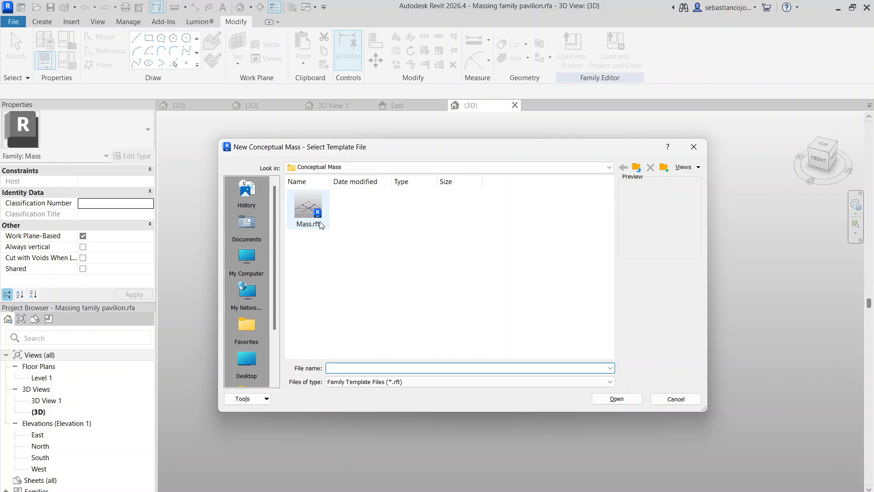
pyautogui.click(308, 208)
pyautogui.click(617, 398)
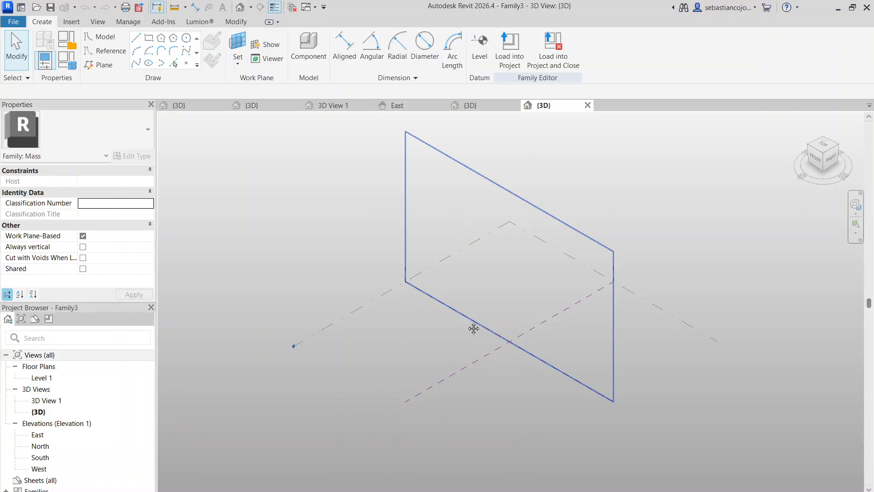
# Step: Draw a wavy model spline through seven points on the Level 1 plane, extending beyond the level's far edge
pyautogui.moveTo(472, 327); pyautogui.dragTo(375, 267, button='middle')
pyautogui.moveTo(446, 268); pyautogui.dragTo(440, 287, button='middle')
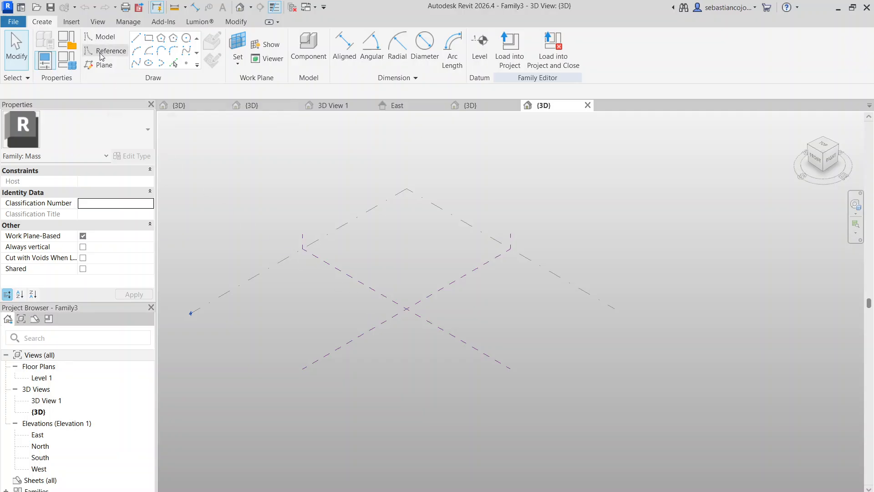
pyautogui.click(136, 64)
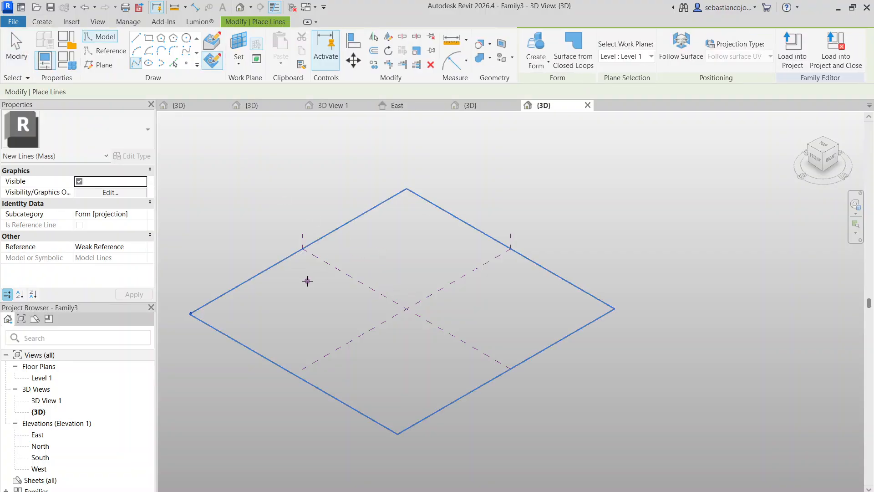
pyautogui.click(379, 244)
pyautogui.click(452, 291)
pyautogui.click(477, 321)
pyautogui.click(566, 317)
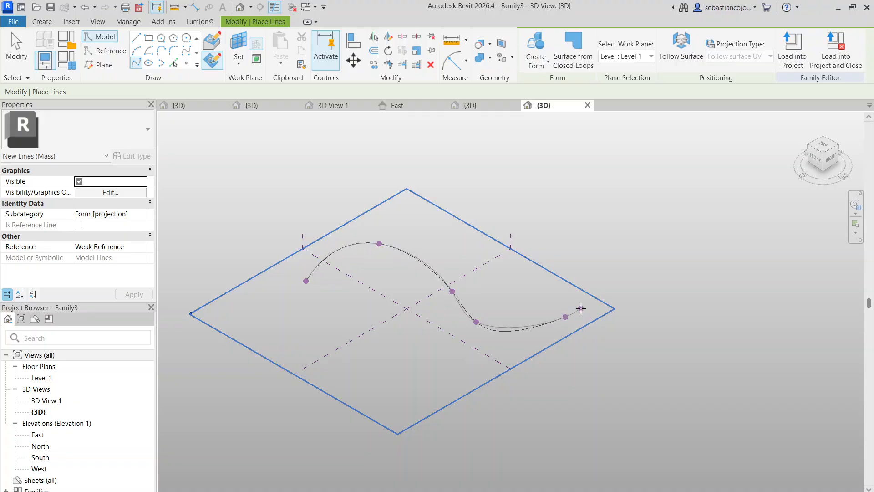
pyautogui.click(585, 302)
pyautogui.click(645, 277)
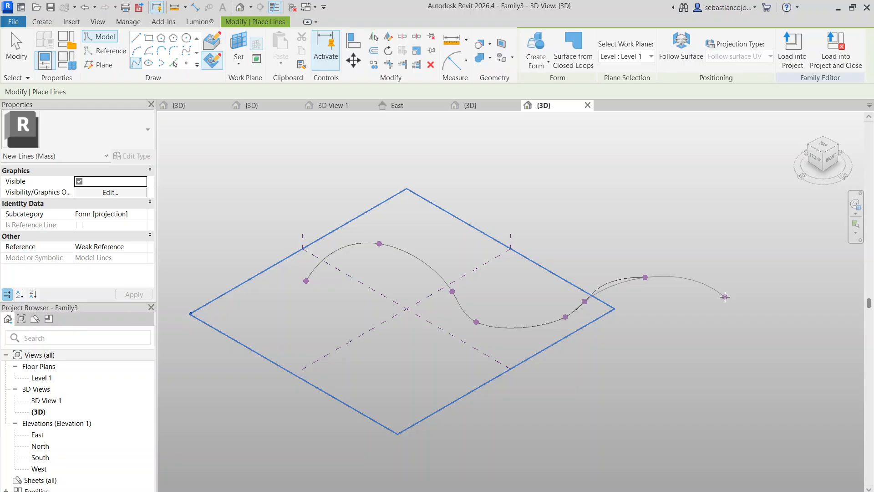
pyautogui.press('Escape')
pyautogui.press('Escape')
# Step: Draw a circle with a radius of about 16' - 0" centred on the spline's start point, using that point's own work plane
pyautogui.click(305, 281)
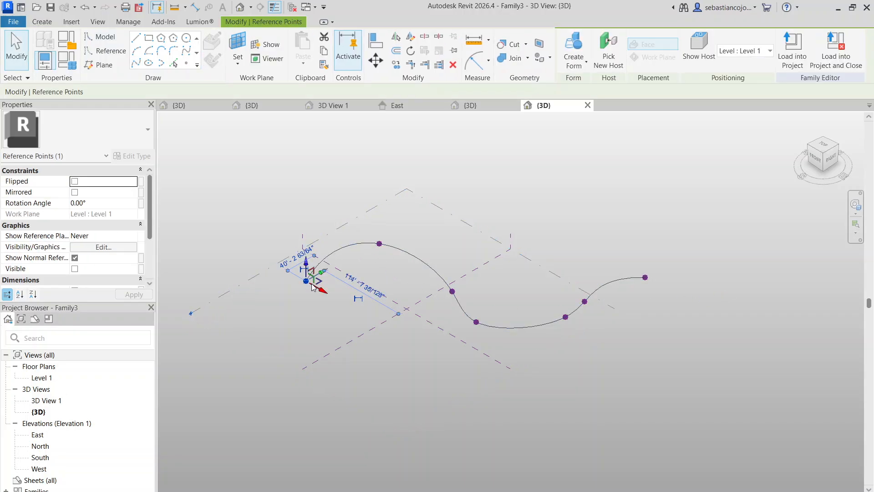
pyautogui.scroll(3, 312, 286)
pyautogui.press('Escape')
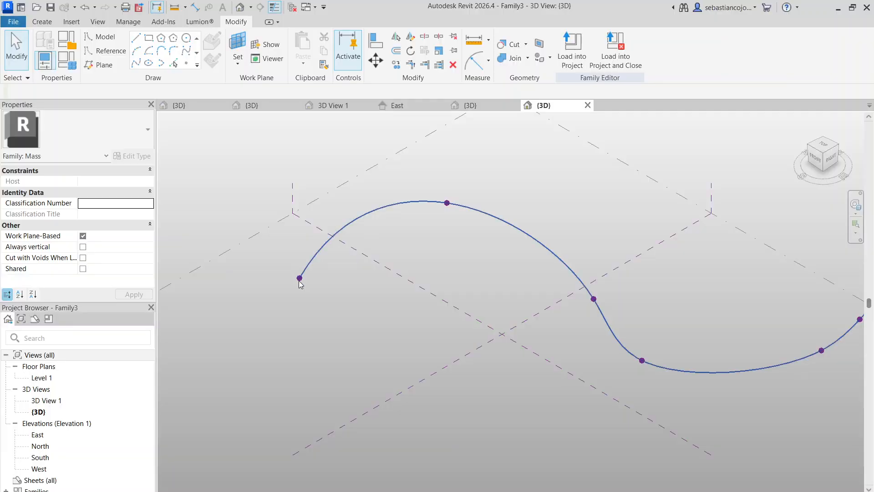
pyautogui.click(300, 281)
pyautogui.click(295, 297)
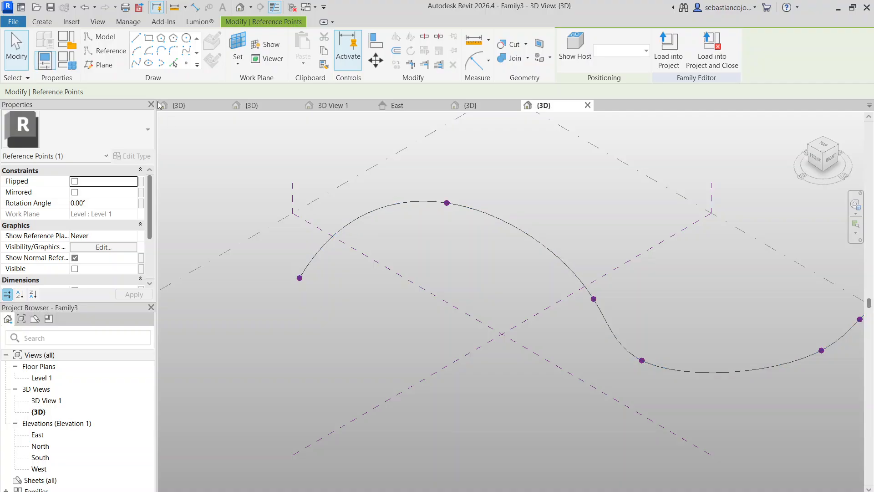
pyautogui.click(187, 40)
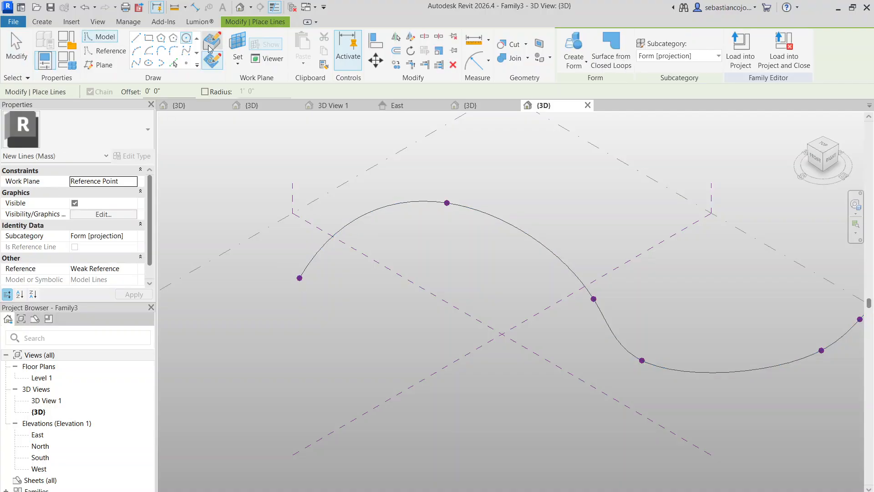
pyautogui.click(238, 62)
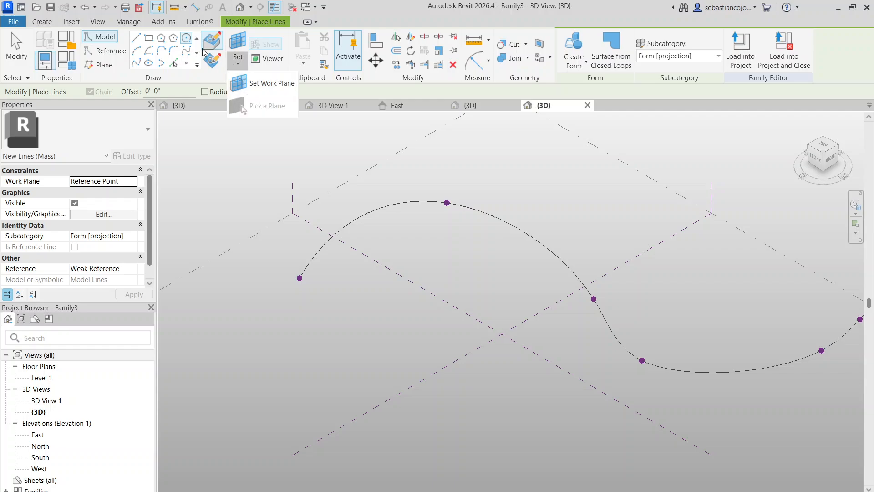
pyautogui.click(217, 68)
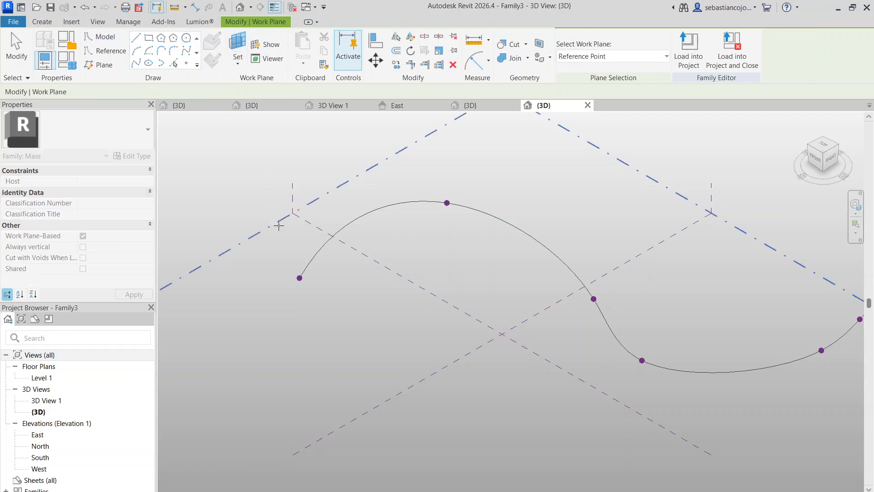
pyautogui.click(299, 277)
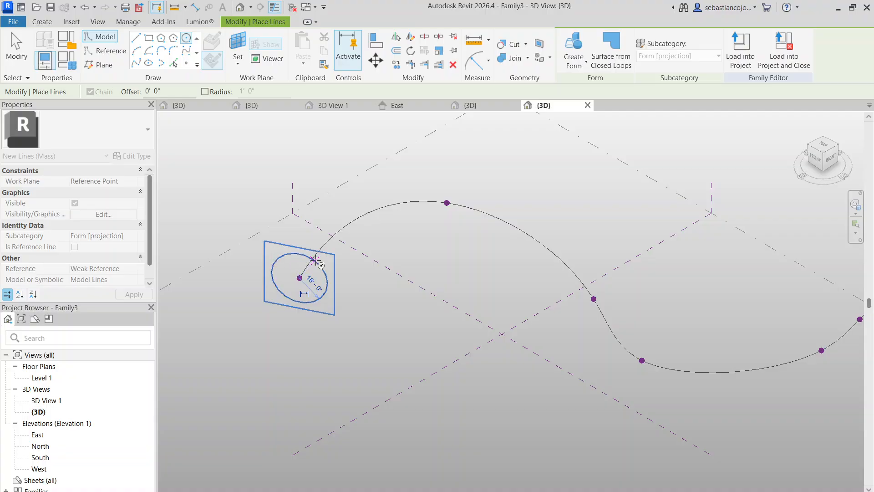
pyautogui.click(322, 297)
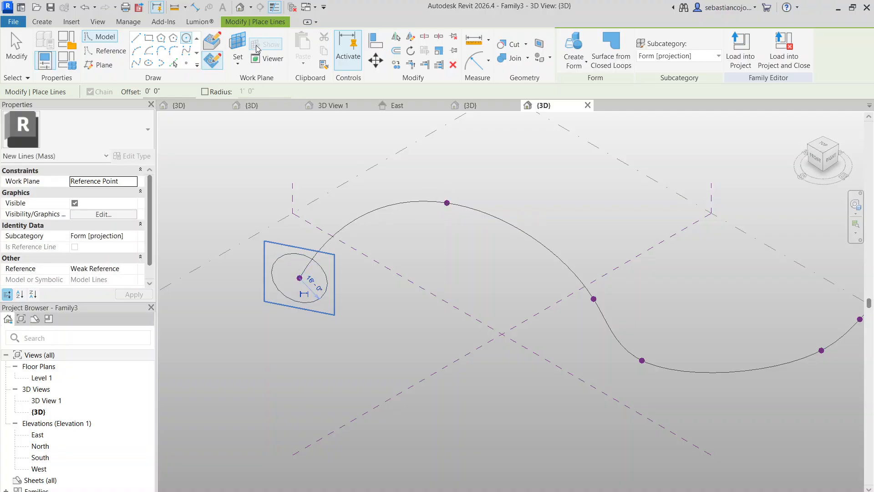
# Step: Draw a large circle around the spline's second point and a small one around the third, each on its point's work plane
pyautogui.press('Escape')
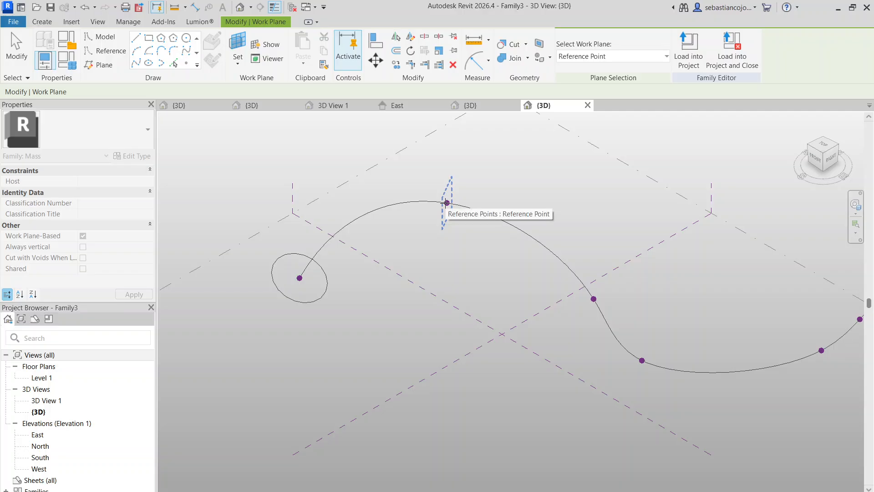
pyautogui.click(447, 203)
pyautogui.click(452, 128)
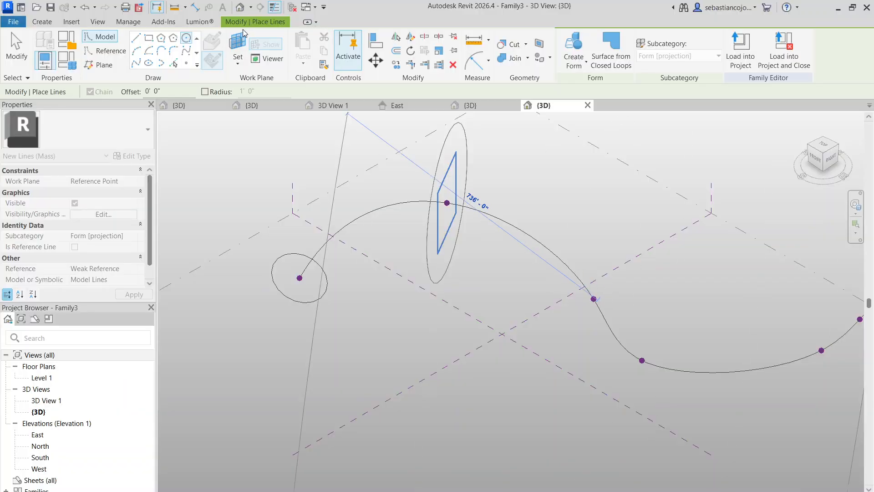
pyautogui.press('Escape')
pyautogui.click(594, 298)
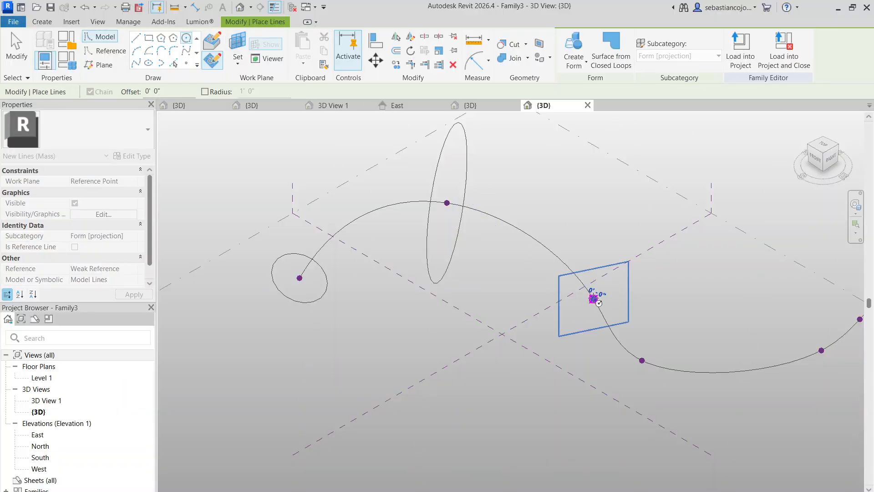
pyautogui.click(593, 298)
# Step: Draw a six-sided inscribed polygon centred on the spline's fourth point, using that point's work plane
pyautogui.moveTo(617, 308); pyautogui.dragTo(428, 268, button='middle')
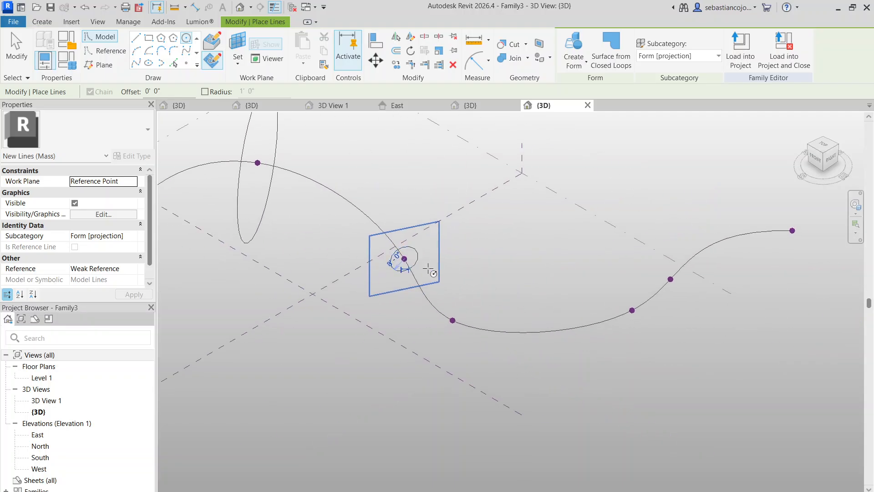
pyautogui.click(452, 319)
pyautogui.click(238, 50)
pyautogui.click(453, 321)
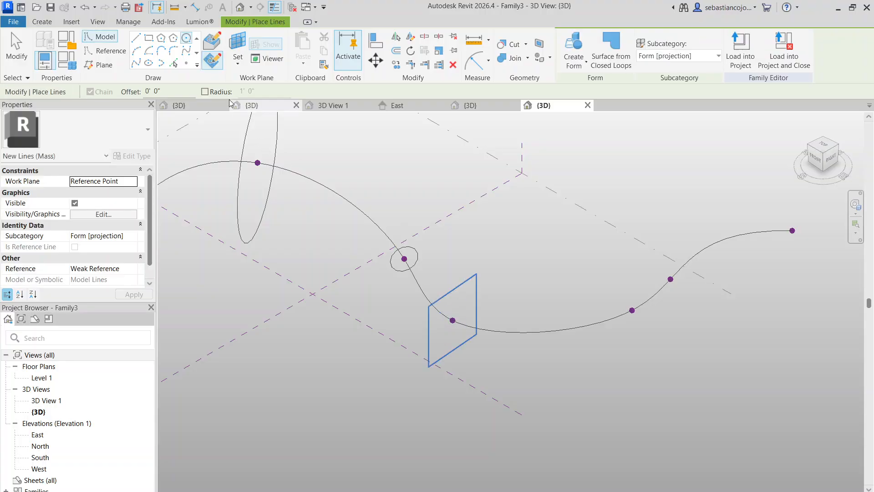
pyautogui.click(161, 38)
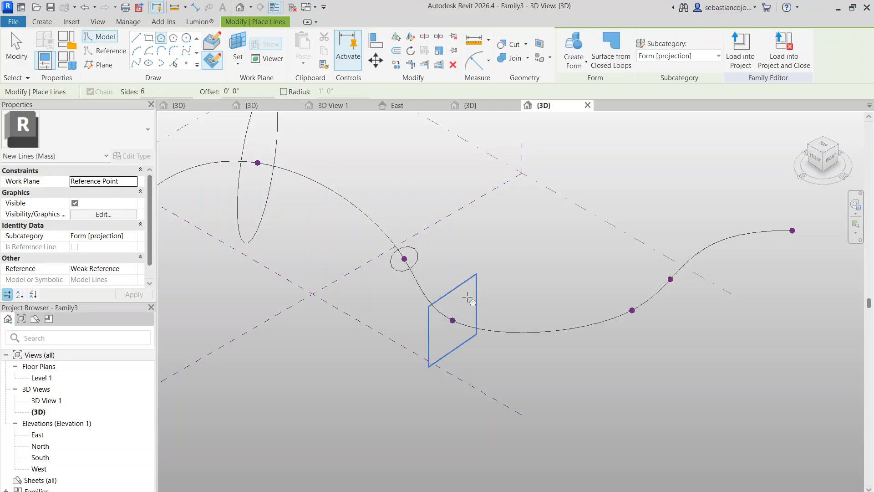
pyautogui.click(453, 320)
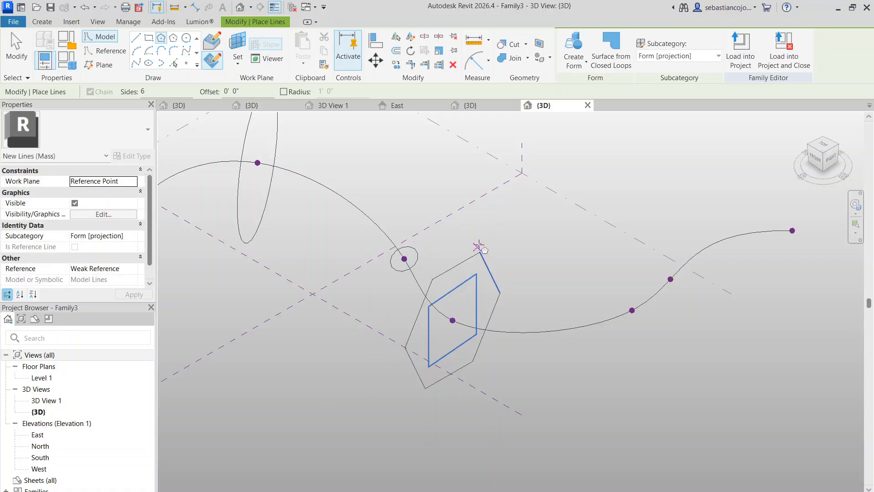
pyautogui.scroll(-3, 478, 247)
pyautogui.moveTo(493, 264); pyautogui.dragTo(375, 257, button='middle')
pyautogui.scroll(-1, 382, 274)
pyautogui.scroll(1, 404, 279)
pyautogui.scroll(1, 406, 281)
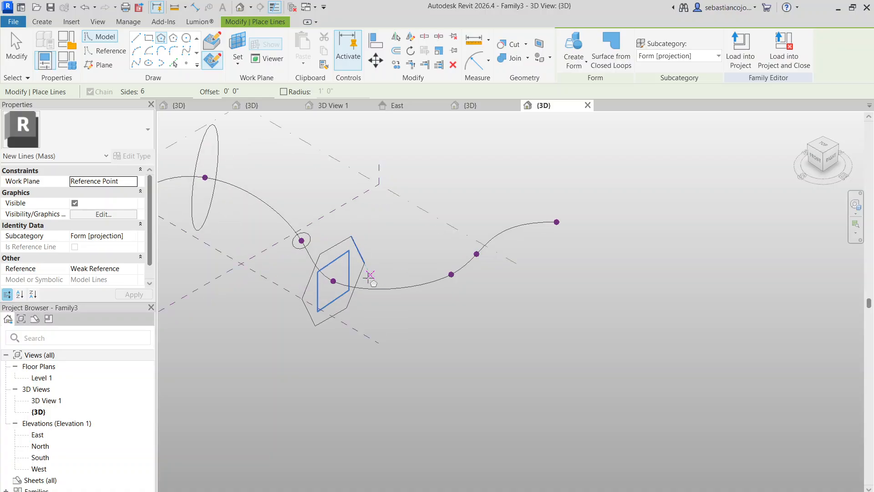
pyautogui.press('Escape')
pyautogui.press('Escape')
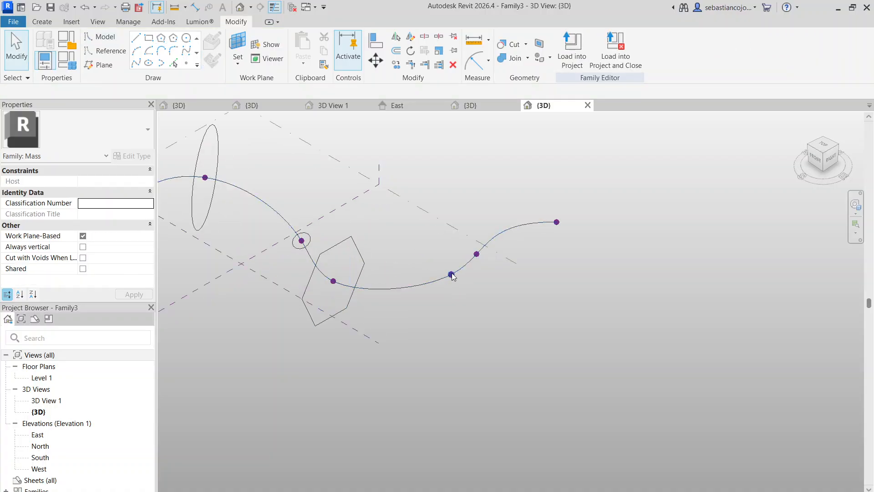
# Step: Draw an ellipse with one half-axis of about 44' - 0" centred on the spline's fifth point, using that point's work plane
pyautogui.click(151, 63)
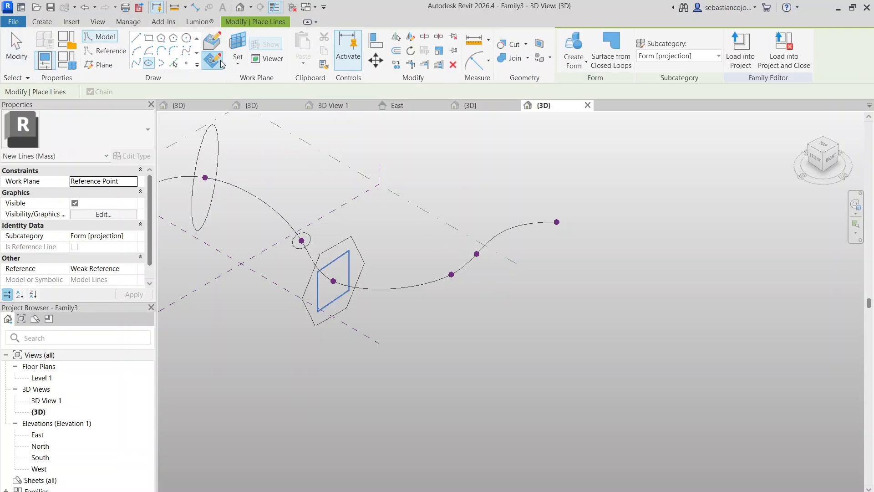
pyautogui.click(238, 60)
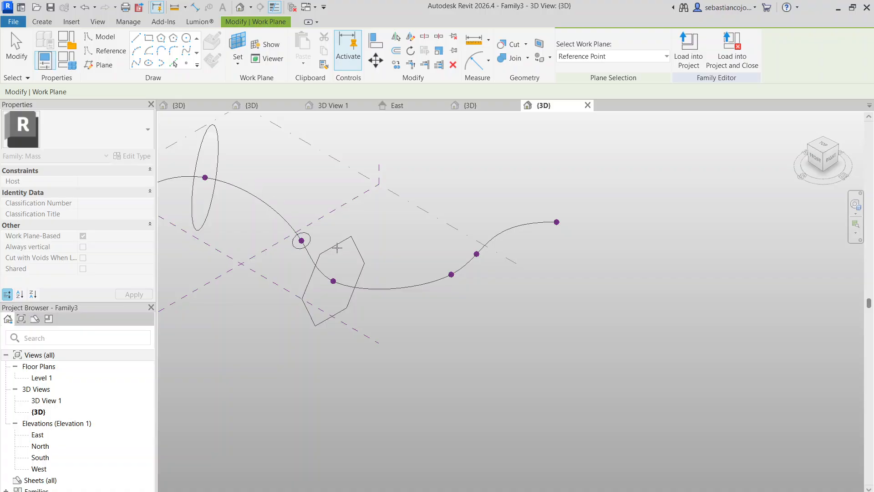
pyautogui.click(452, 274)
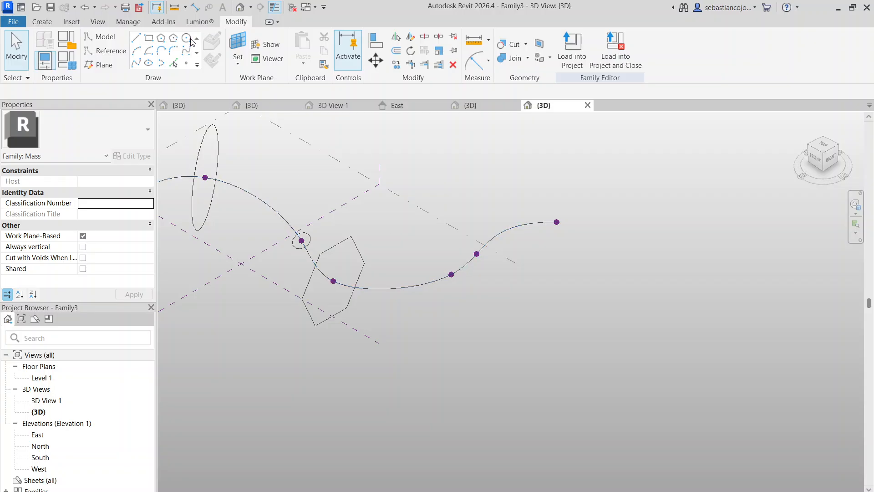
pyautogui.click(148, 63)
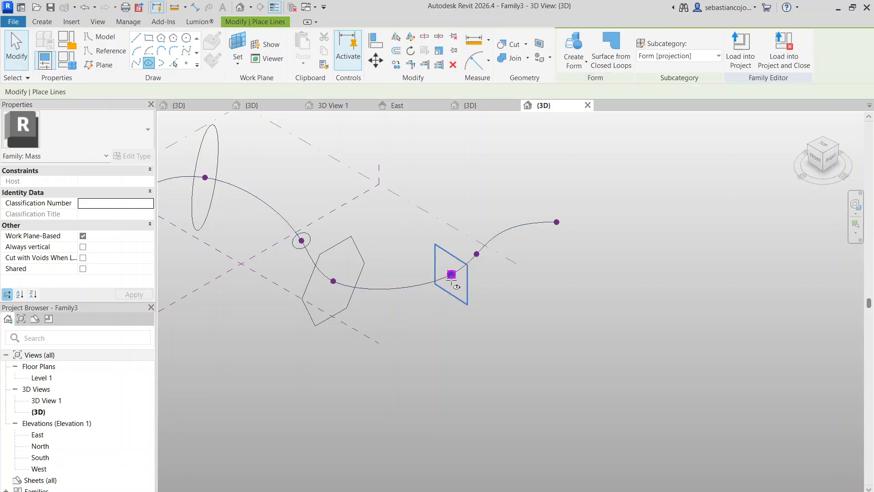
pyautogui.click(451, 275)
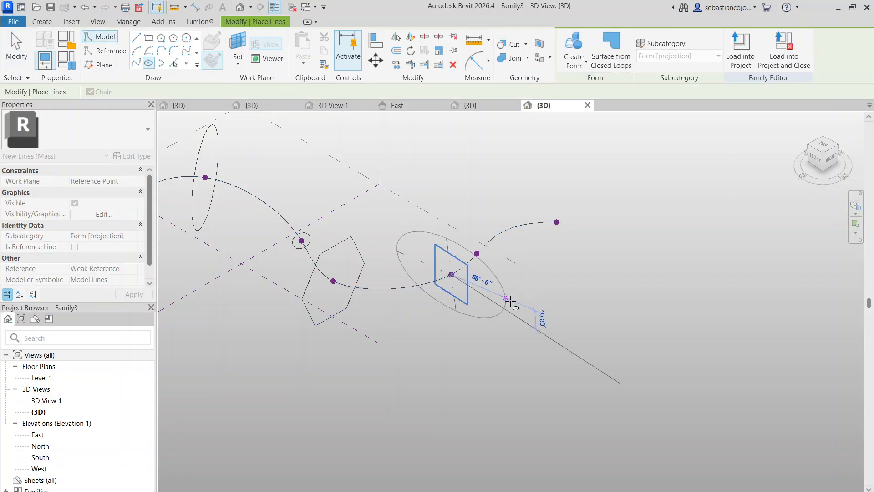
pyautogui.click(487, 298)
pyautogui.click(485, 278)
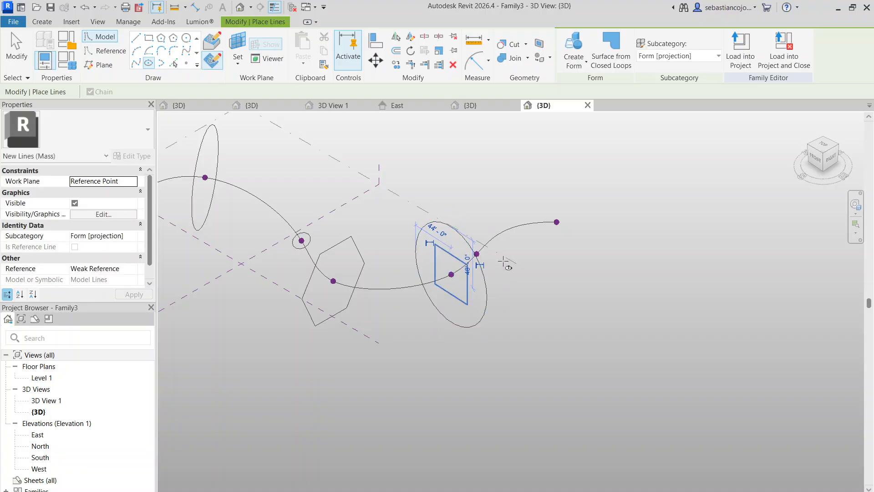
pyautogui.moveTo(530, 283); pyautogui.dragTo(455, 283, button='middle')
pyautogui.scroll(1, 389, 259)
# Step: Shrink the ellipse around the spline's fifth point so that it stays clear of the sixth point
pyautogui.click(372, 223)
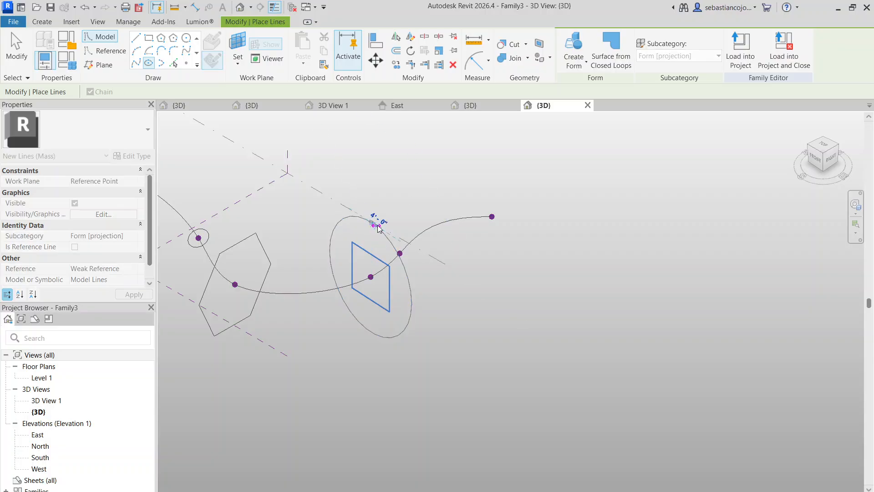
pyautogui.press('Escape')
pyautogui.press('Escape')
pyautogui.click(378, 228)
pyautogui.moveTo(373, 222); pyautogui.dragTo(339, 254)
pyautogui.press('Escape')
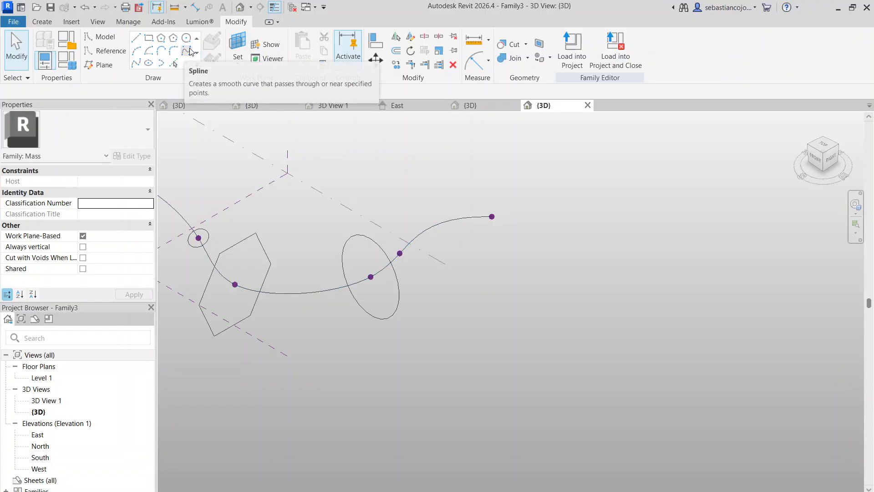
# Step: Sketch a nearly closed freeform spline loop starting at the path's sixth point, using that point's work plane
pyautogui.click(186, 51)
pyautogui.click(237, 46)
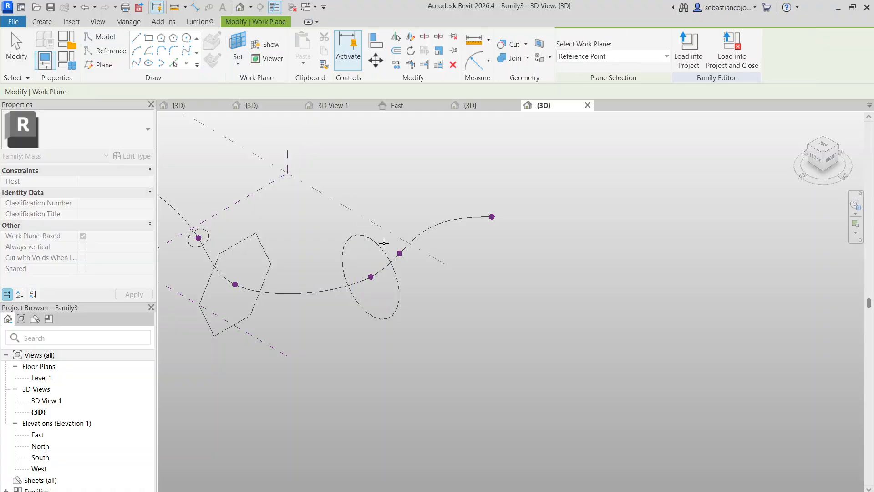
pyautogui.click(400, 253)
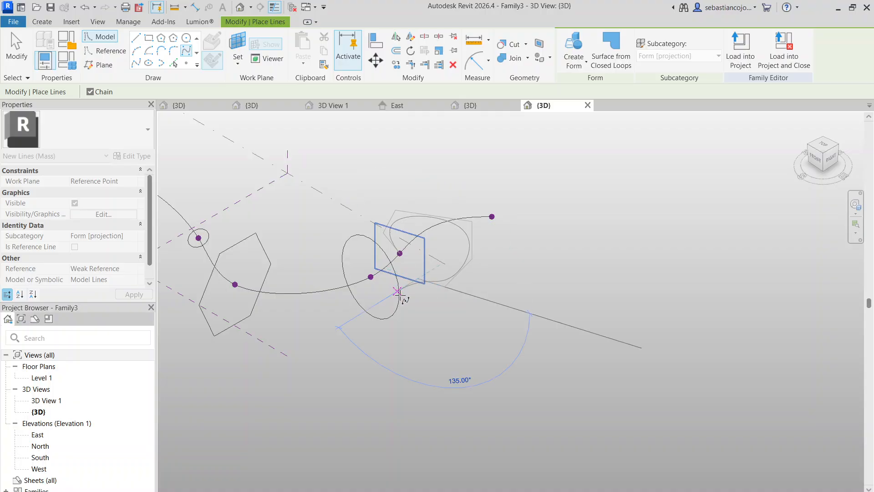
pyautogui.scroll(5, 402, 254)
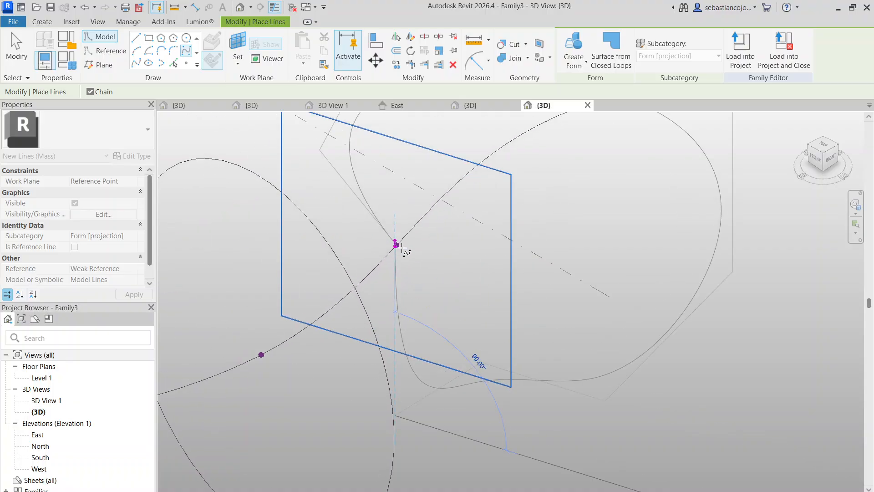
pyautogui.press('Escape')
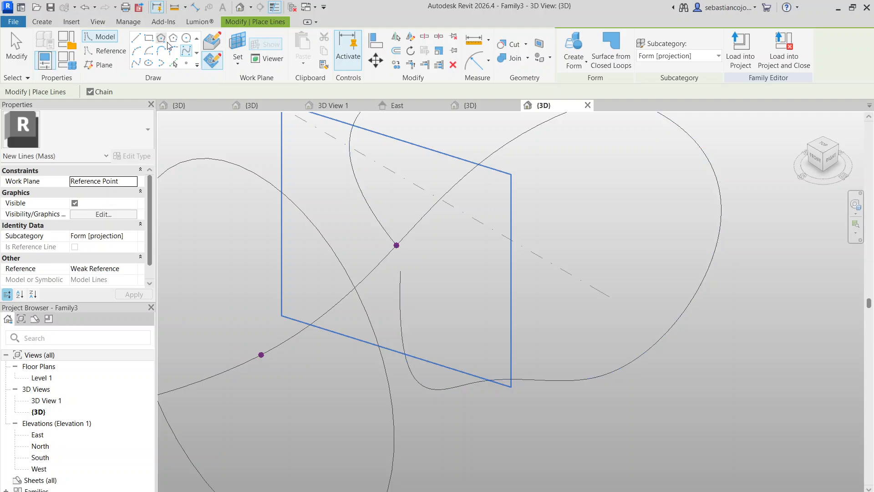
# Step: Close the freeform loop at the path's sixth point with a short straight line between its two ends
pyautogui.click(135, 37)
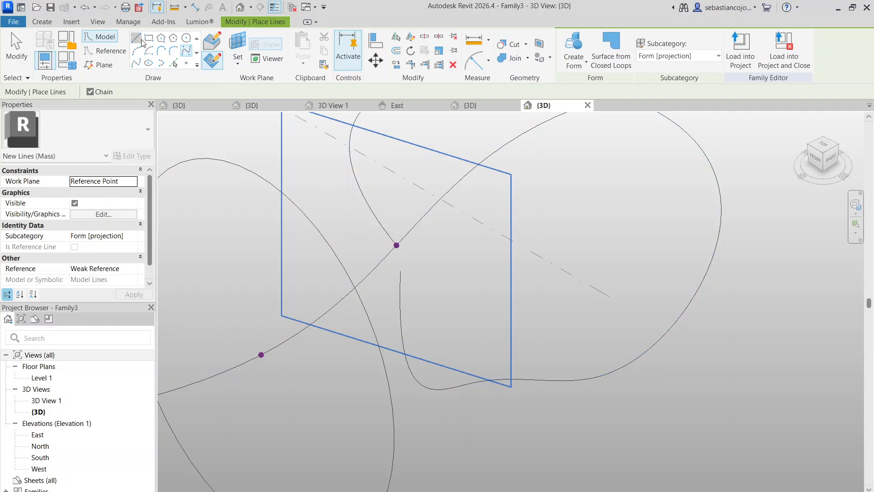
pyautogui.click(396, 245)
pyautogui.click(400, 270)
pyautogui.scroll(-6, 389, 241)
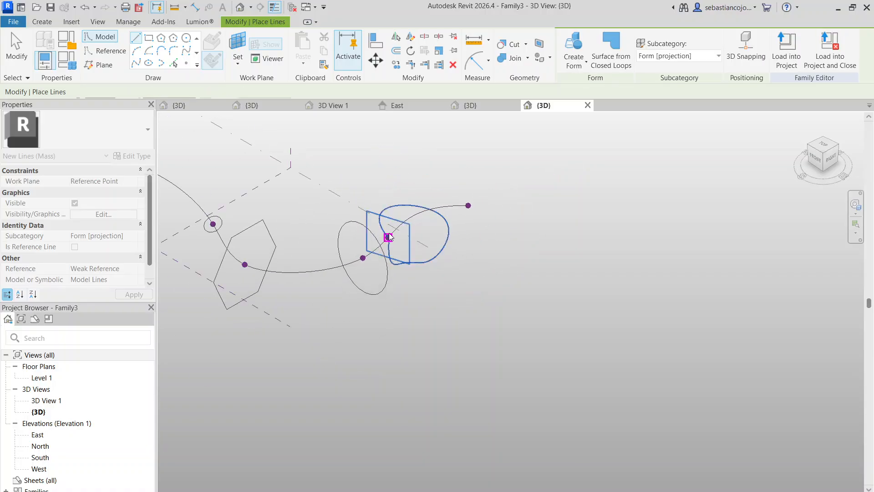
pyautogui.press('Escape')
pyautogui.press('Escape')
# Step: Draw a circle with a radius of about 32' - 0" centred on the spline's end point, using that point's work plane
pyautogui.scroll(-1, 375, 167)
pyautogui.scroll(1, 442, 195)
pyautogui.click(237, 45)
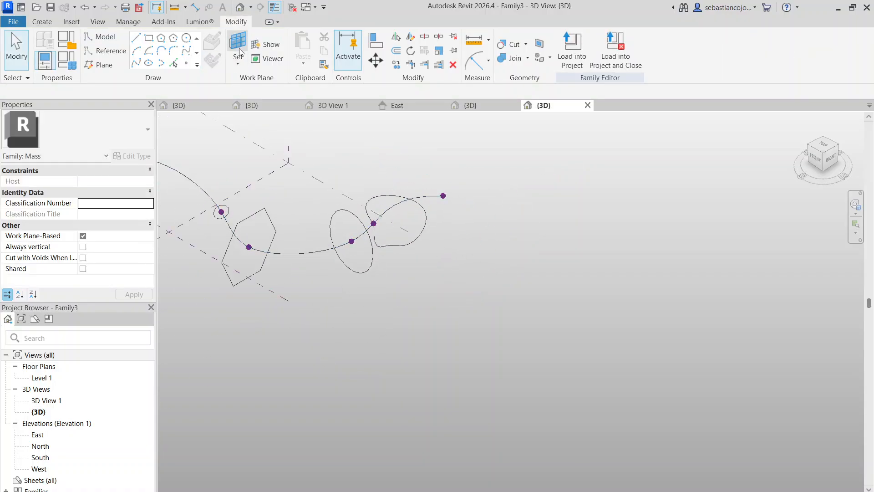
pyautogui.click(443, 196)
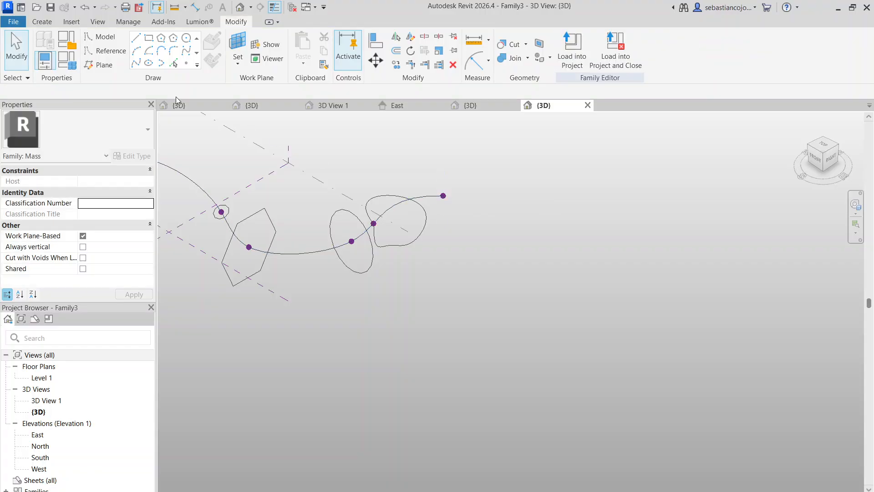
pyautogui.click(186, 38)
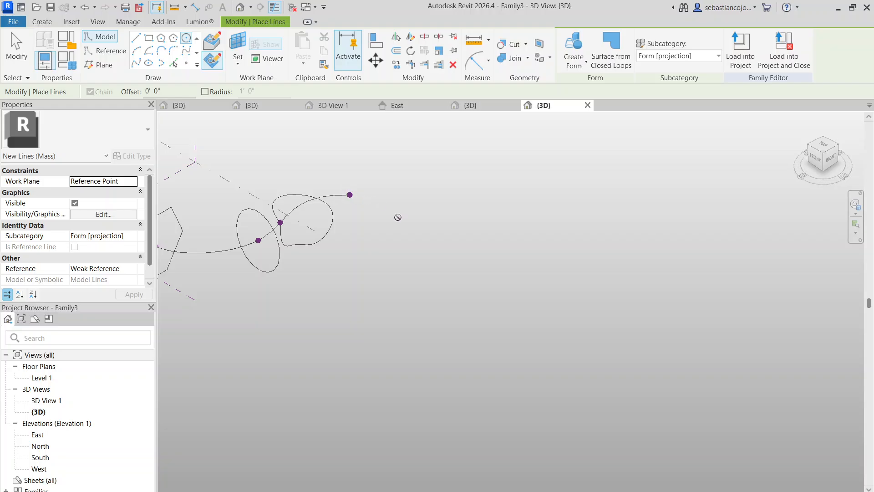
pyautogui.moveTo(463, 237); pyautogui.dragTo(378, 257, button='middle')
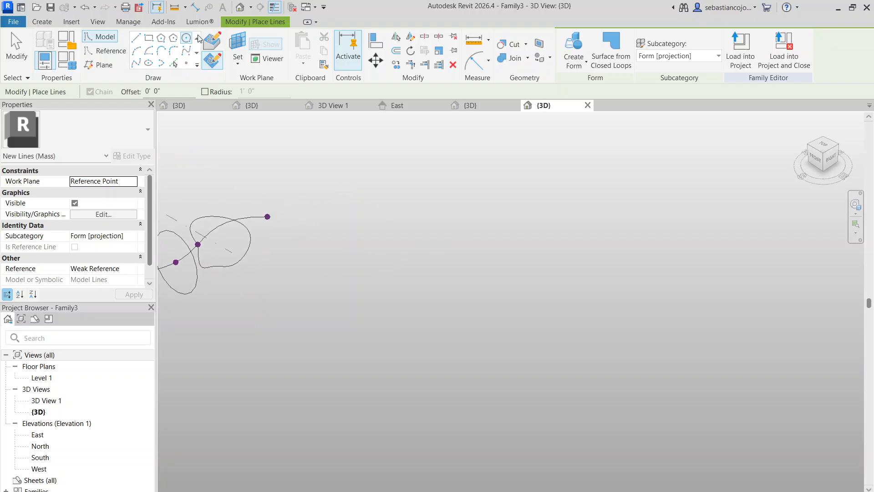
pyautogui.click(242, 48)
pyautogui.click(268, 217)
pyautogui.moveTo(304, 253); pyautogui.dragTo(181, 336, button='middle')
pyautogui.click(181, 315)
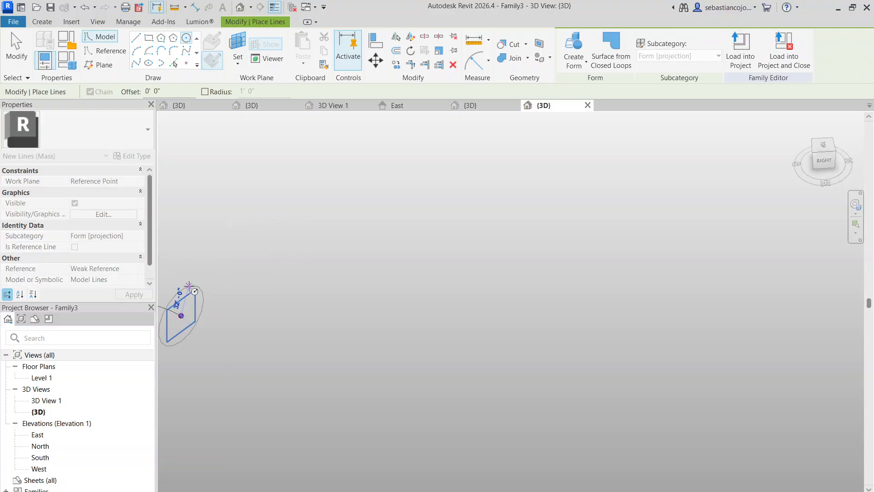
pyautogui.click(188, 288)
pyautogui.scroll(-3, 231, 266)
pyautogui.press('Escape')
pyautogui.scroll(-2, 289, 240)
pyautogui.moveTo(197, 247); pyautogui.dragTo(298, 251, button='middle')
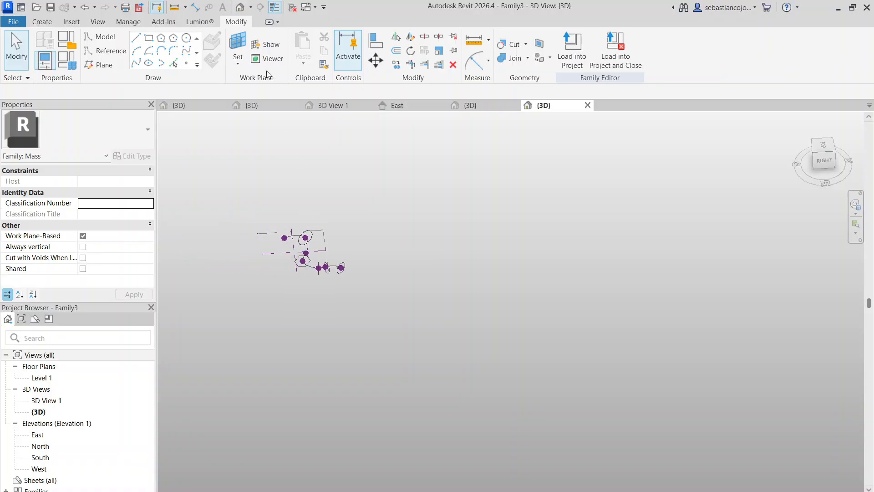
pyautogui.scroll(6, 343, 258)
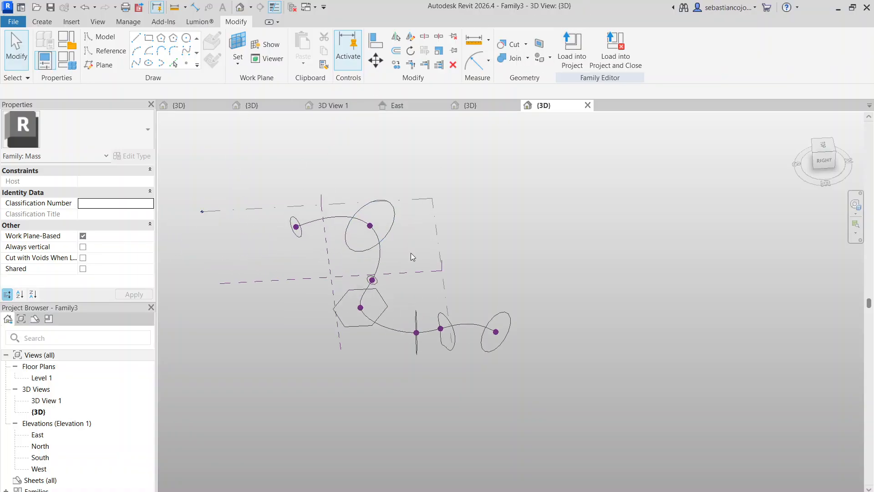
pyautogui.scroll(-3, 387, 246)
pyautogui.moveTo(296, 174); pyautogui.dragTo(509, 342)
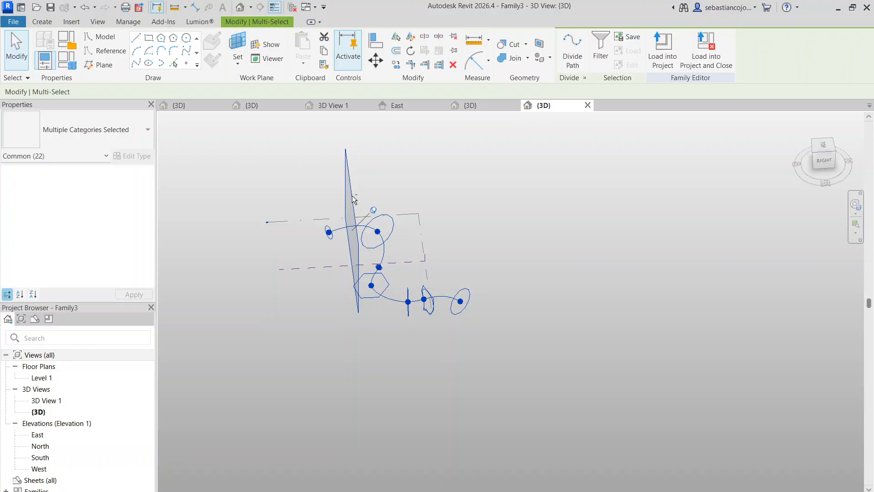
pyautogui.scroll(4, 362, 208)
pyautogui.click(268, 231)
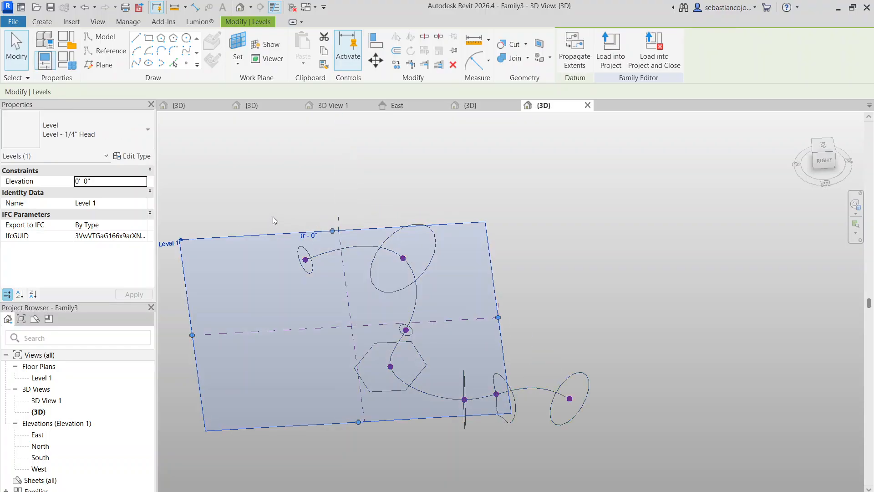
pyautogui.click(273, 220)
# Step: Try to create a solid form from the spline path and all seven profiles, leaving out the level and reference planes
pyautogui.moveTo(281, 213); pyautogui.dragTo(450, 413)
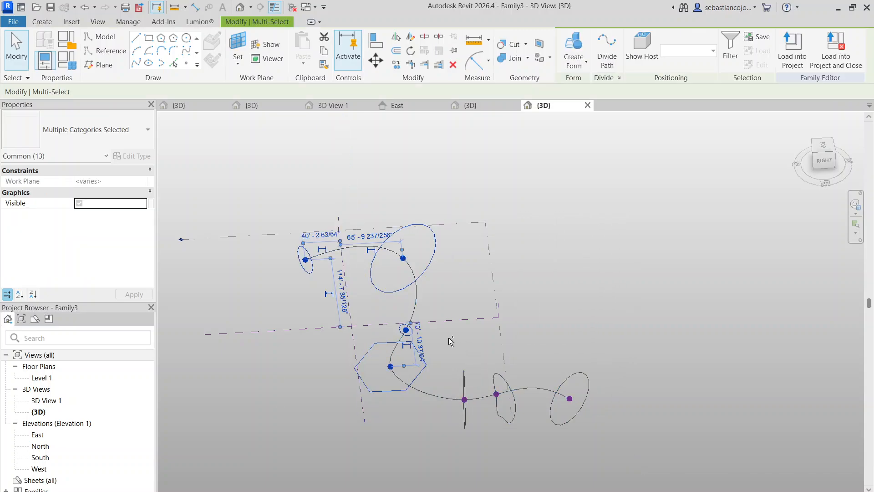
pyautogui.keyDown('ctrl'); pyautogui.moveTo(440, 332); pyautogui.dragTo(623, 483); pyautogui.keyUp('ctrl')
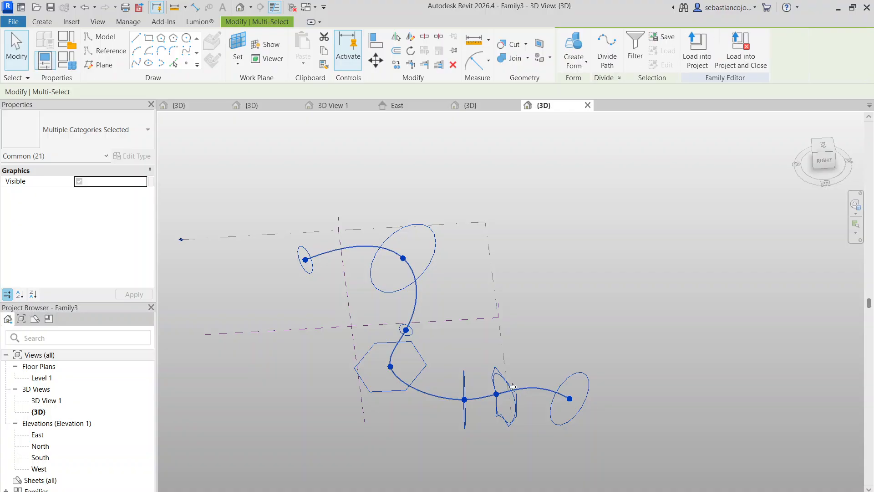
pyautogui.click(574, 50)
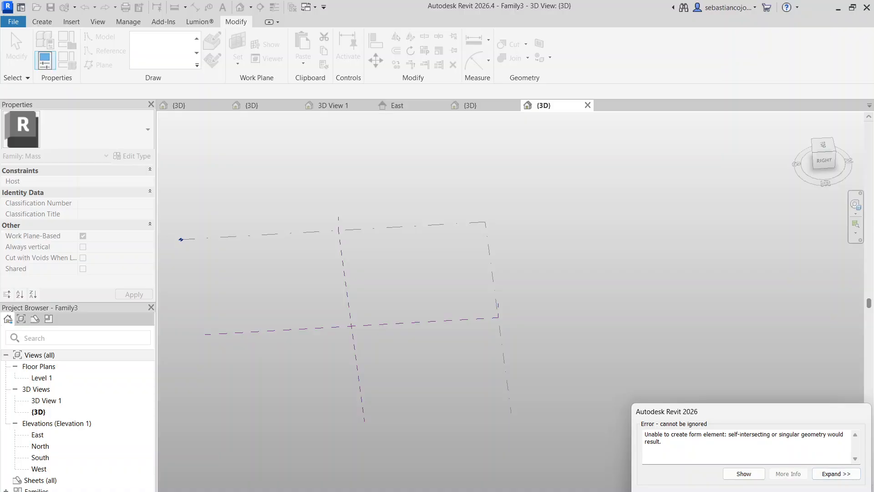
pyautogui.click(836, 491)
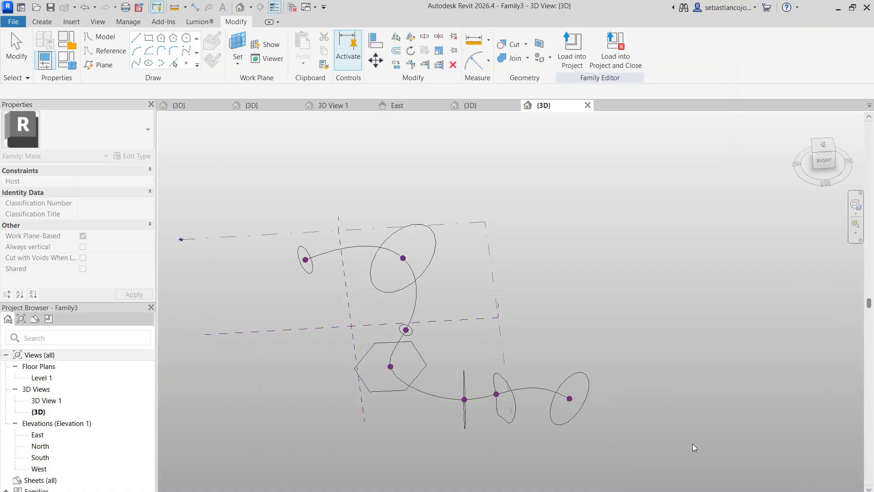
# Step: Delete the hexagon, the ellipse and the closed freeform loop at the spline's fourth, fifth and sixth points
pyautogui.press('Tab')
pyautogui.click(421, 370)
pyautogui.keyDown('shift'); pyautogui.moveTo(450, 435); pyautogui.dragTo(536, 373, button='middle'); pyautogui.keyUp('shift')
pyautogui.keyDown('ctrl'); pyautogui.click(536, 370); pyautogui.keyUp('ctrl')
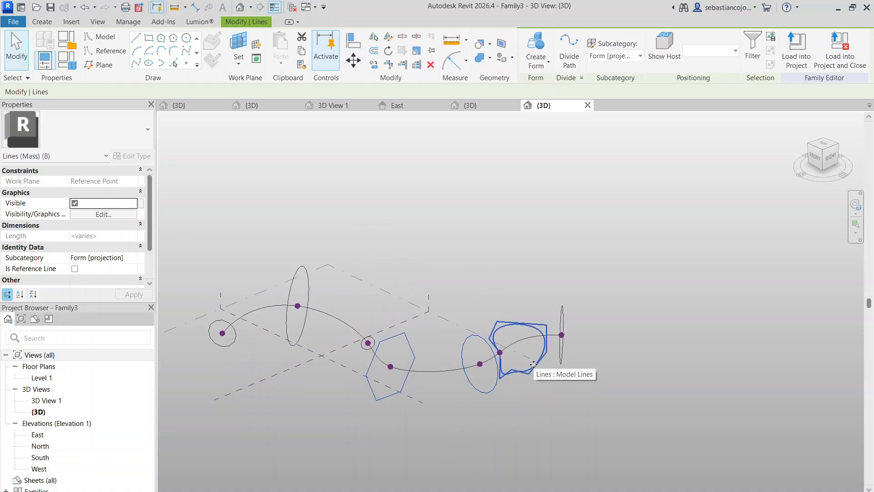
pyautogui.press('Delete')
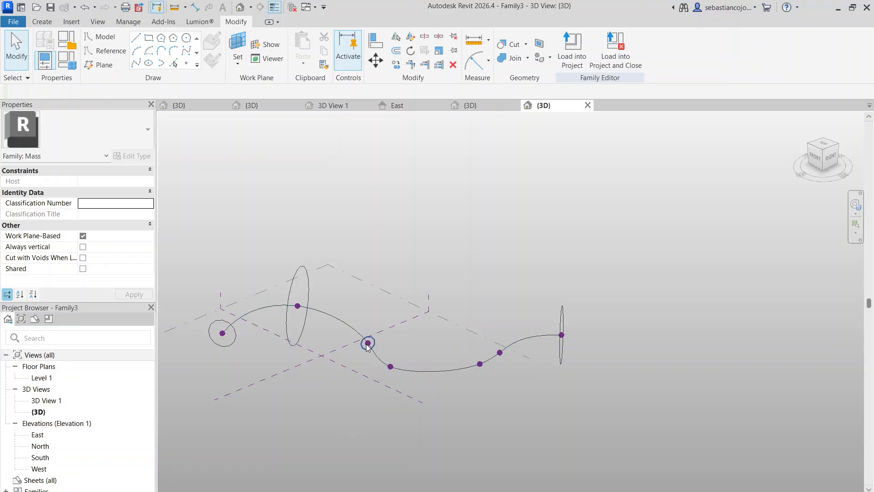
# Step: Draw a circle centred on the spline's fourth point, slightly larger than the one at the third, using the fourth point's work plane
pyautogui.click(390, 367)
pyautogui.click(260, 134)
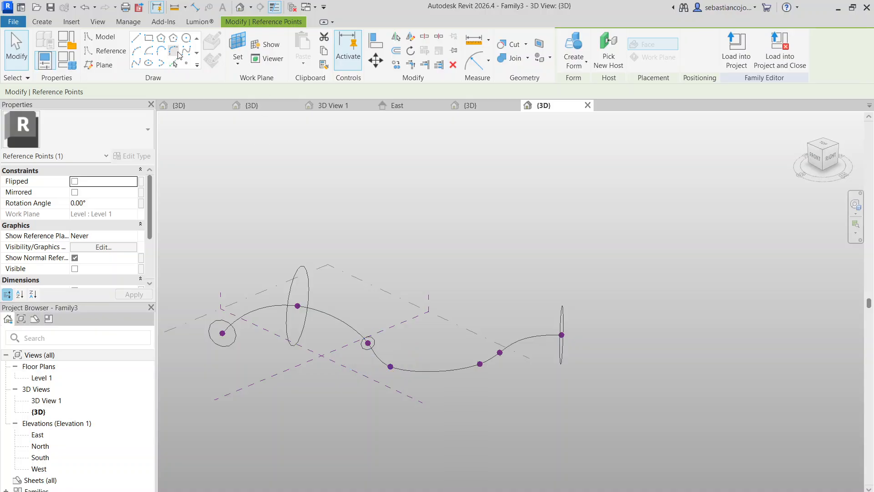
pyautogui.click(186, 37)
pyautogui.click(238, 48)
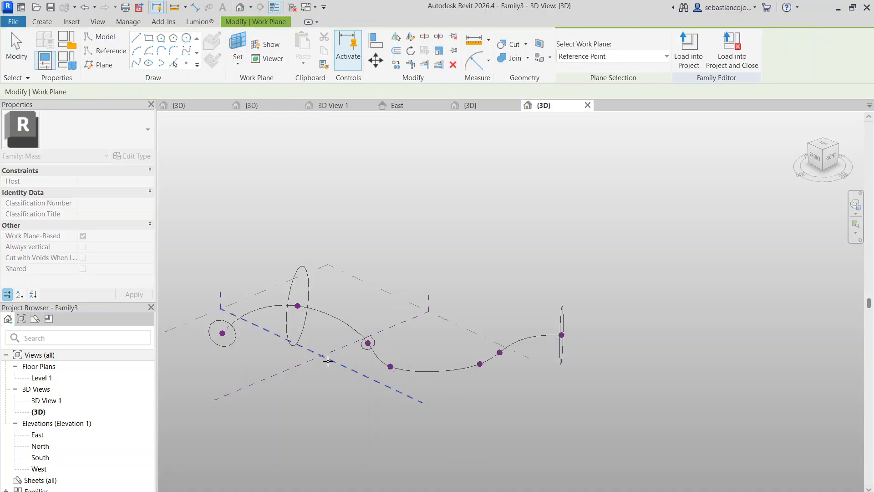
pyautogui.click(391, 364)
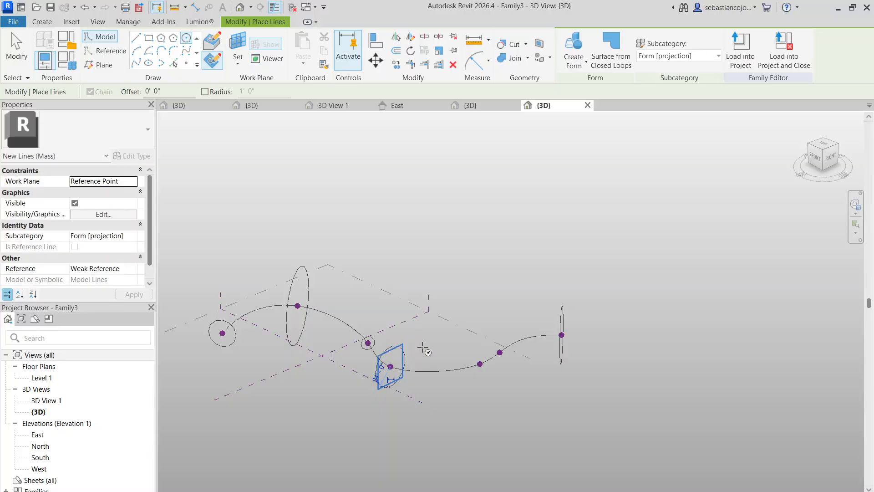
# Step: Draw a circle centred on the spline's fifth point, using that point's work plane and reaching out to about the sixth point
pyautogui.click(238, 50)
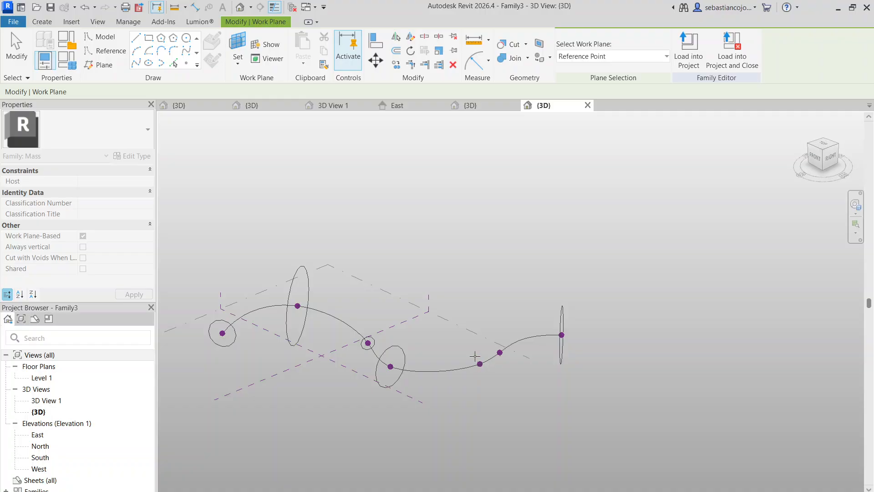
pyautogui.press('Escape')
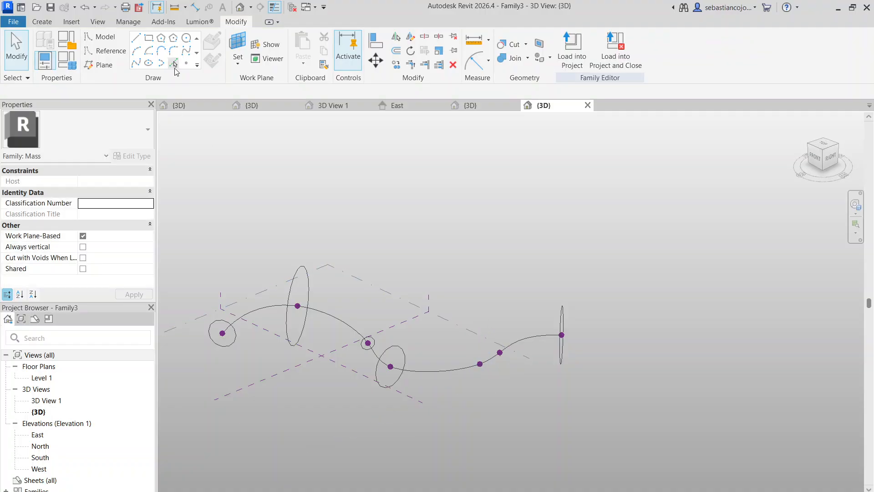
pyautogui.click(184, 37)
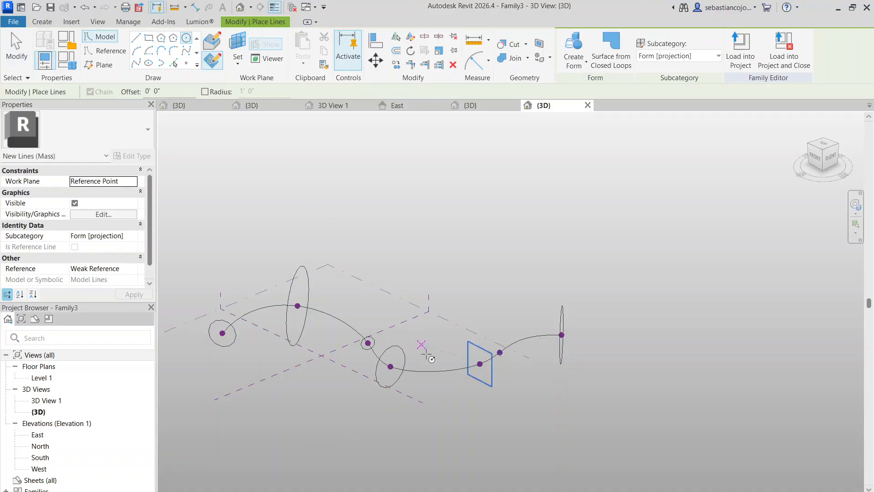
pyautogui.click(480, 364)
pyautogui.click(500, 352)
# Step: Draw a circle centred on the spline's sixth point, smaller than the one at the fifth, using the sixth point's work plane
pyautogui.click(237, 45)
pyautogui.click(500, 357)
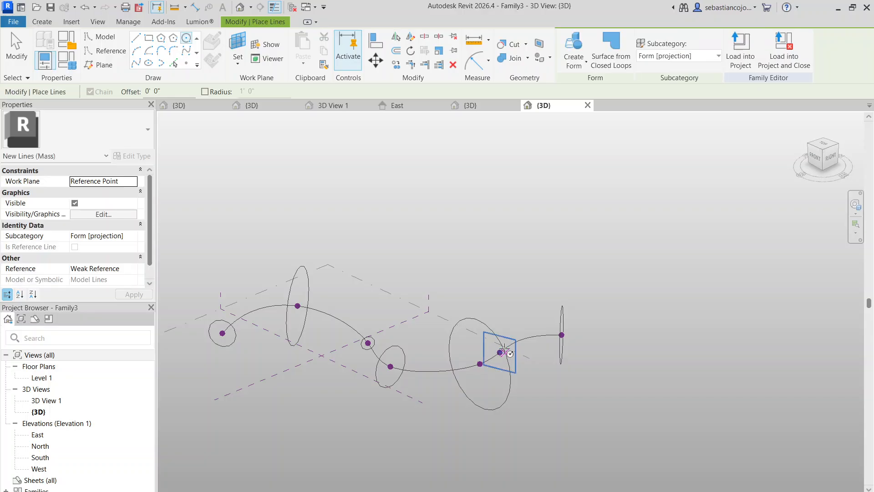
pyautogui.click(500, 353)
pyautogui.click(498, 330)
pyautogui.press('Escape')
pyautogui.press('Escape')
# Step: Create a solid form from the spline path and all seven circular profiles
pyautogui.scroll(-3, 494, 291)
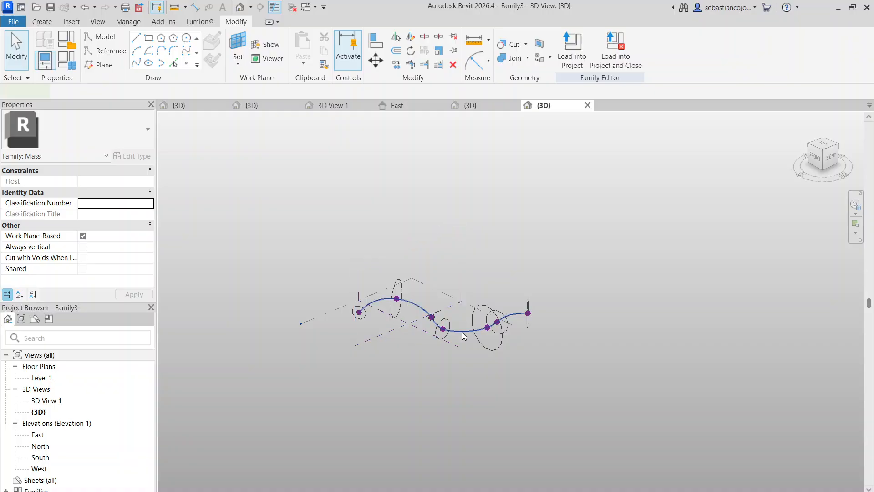
pyautogui.click(434, 318)
pyautogui.scroll(4, 435, 319)
pyautogui.scroll(-1, 117, 220)
pyautogui.scroll(-2, 178, 219)
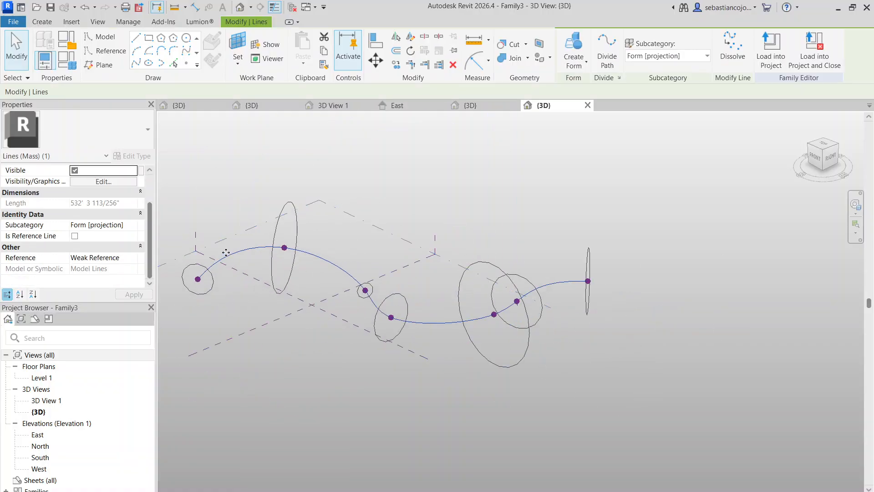
pyautogui.keyDown('ctrl'); pyautogui.click(213, 281); pyautogui.keyUp('ctrl')
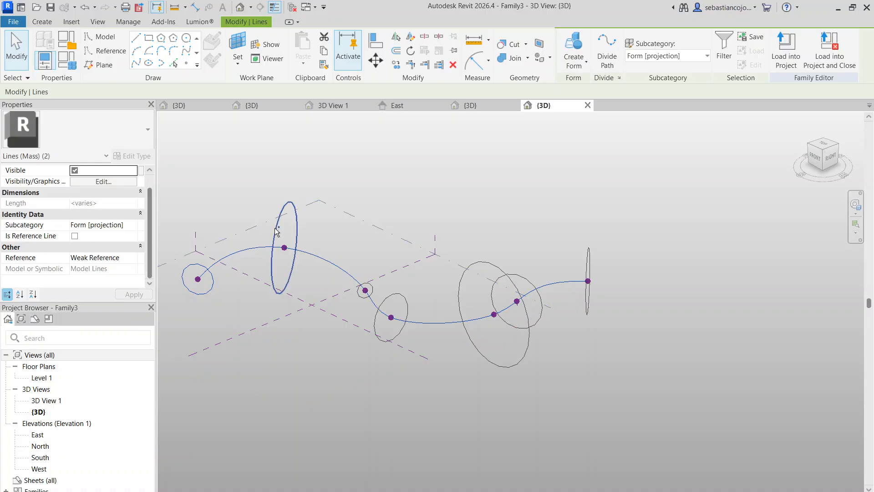
pyautogui.keyDown('ctrl'); pyautogui.click(294, 241); pyautogui.keyUp('ctrl')
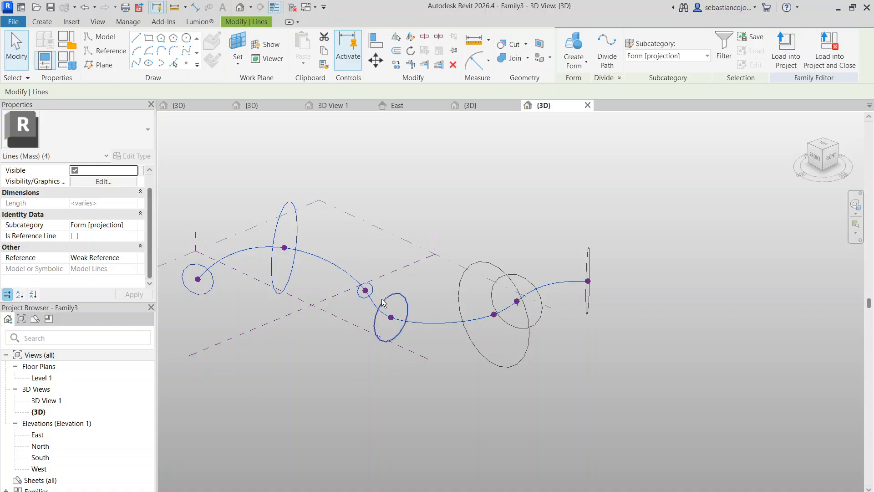
pyautogui.keyDown('ctrl'); pyautogui.click(487, 339); pyautogui.keyUp('ctrl')
pyautogui.keyDown('ctrl'); pyautogui.click(509, 323); pyautogui.keyUp('ctrl')
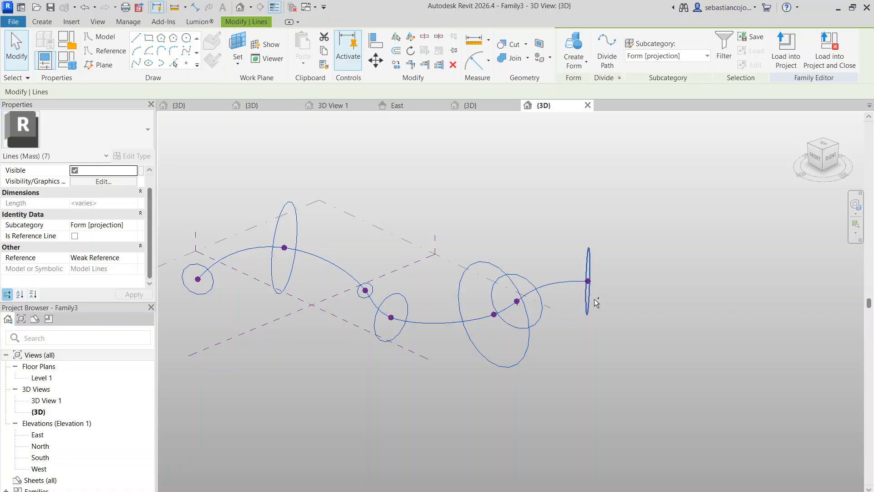
pyautogui.keyDown('ctrl'); pyautogui.click(591, 297); pyautogui.keyUp('ctrl')
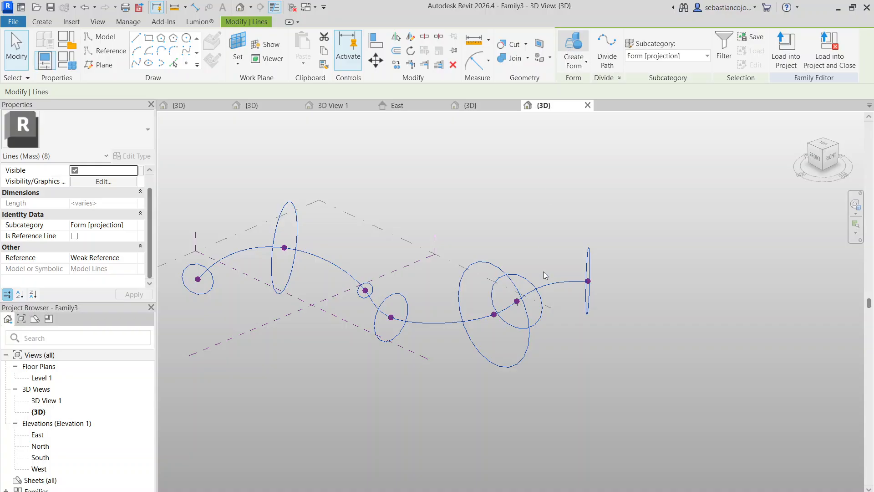
# Step: Examine the swept form's surface and both of its ends from several sides
pyautogui.scroll(-3, 542, 269)
pyautogui.scroll(4, 405, 276)
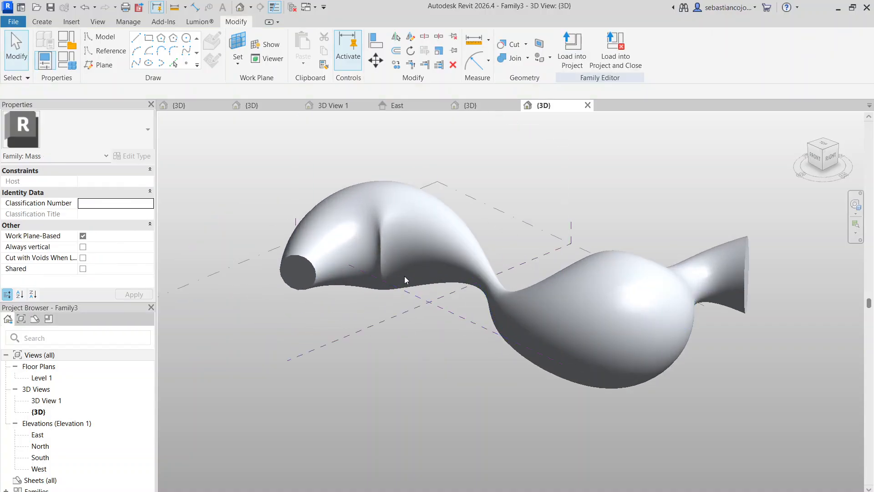
pyautogui.keyDown('shift'); pyautogui.moveTo(404, 276); pyautogui.dragTo(436, 318, button='middle'); pyautogui.keyUp('shift')
pyautogui.scroll(3, 490, 324)
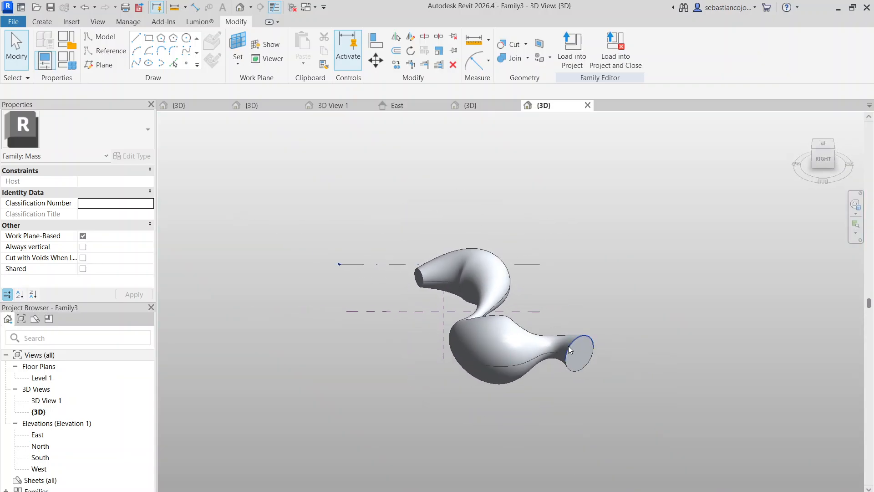
pyautogui.click(569, 346)
pyautogui.scroll(-3, 478, 339)
pyautogui.press('Escape')
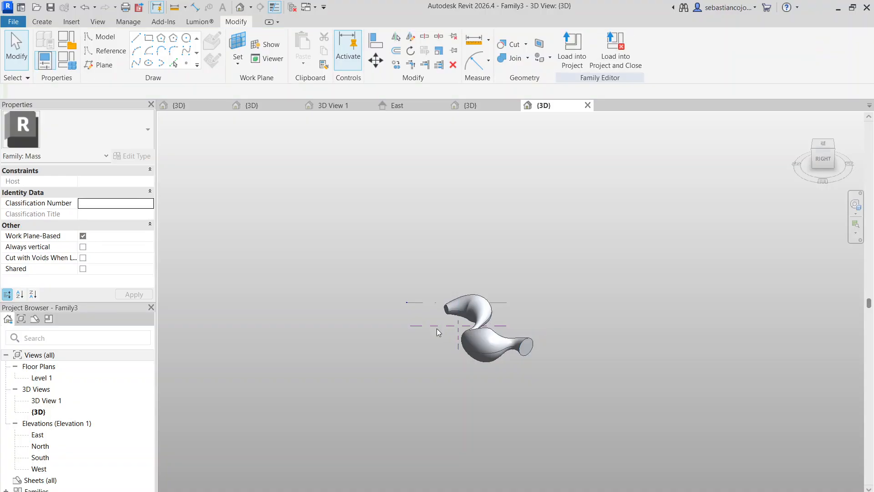
# Step: Draw a rectangle on the Level 1 work plane in front of the swept form
pyautogui.moveTo(407, 352); pyautogui.dragTo(350, 311, button='middle')
pyautogui.click(148, 39)
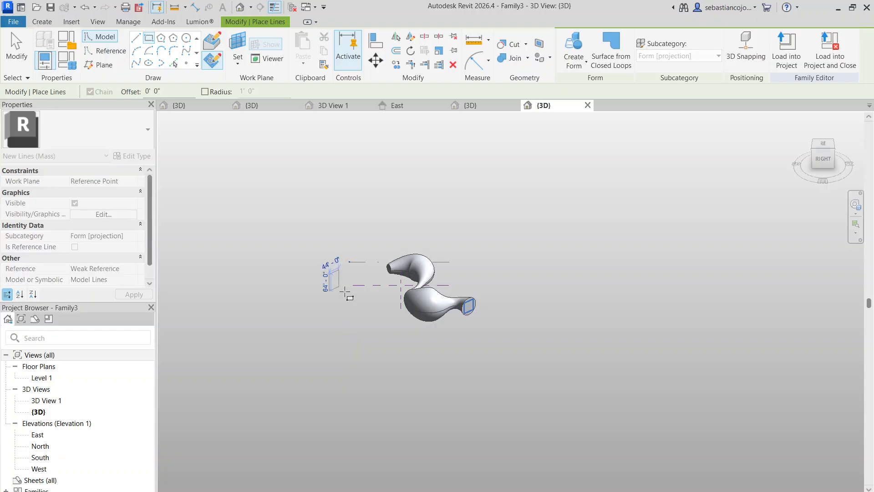
pyautogui.scroll(-2, 374, 285)
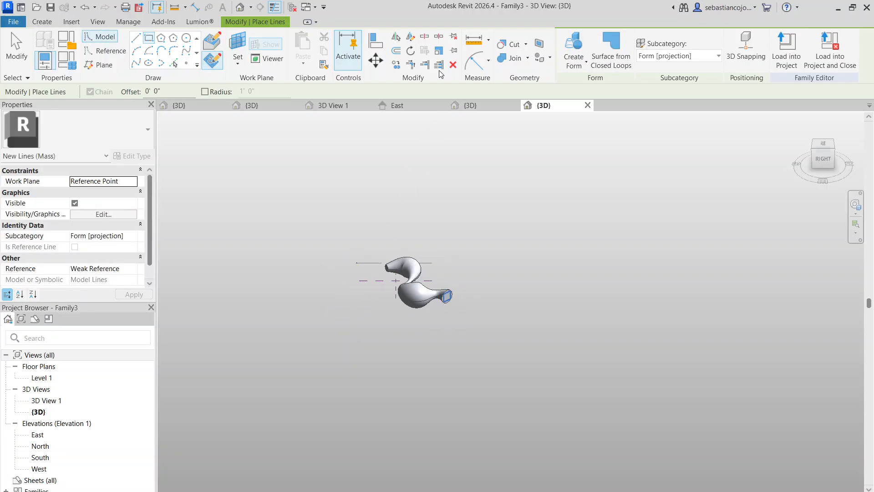
pyautogui.click(249, 42)
pyautogui.scroll(2, 392, 292)
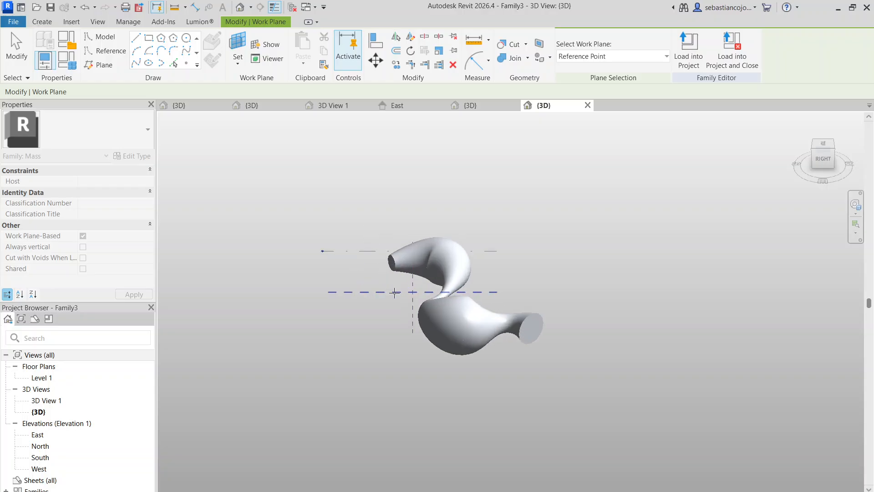
pyautogui.keyDown('shift'); pyautogui.moveTo(400, 293); pyautogui.dragTo(382, 308, button='middle'); pyautogui.keyUp('shift')
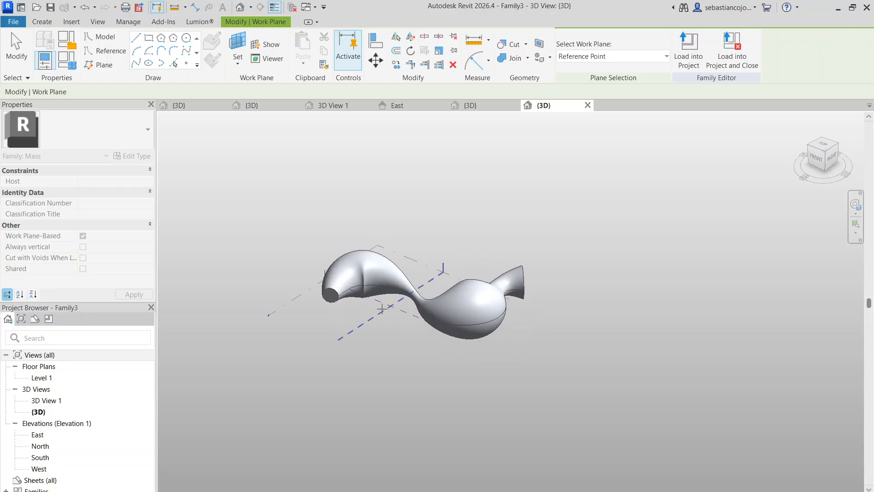
pyautogui.click(302, 293)
pyautogui.click(327, 318)
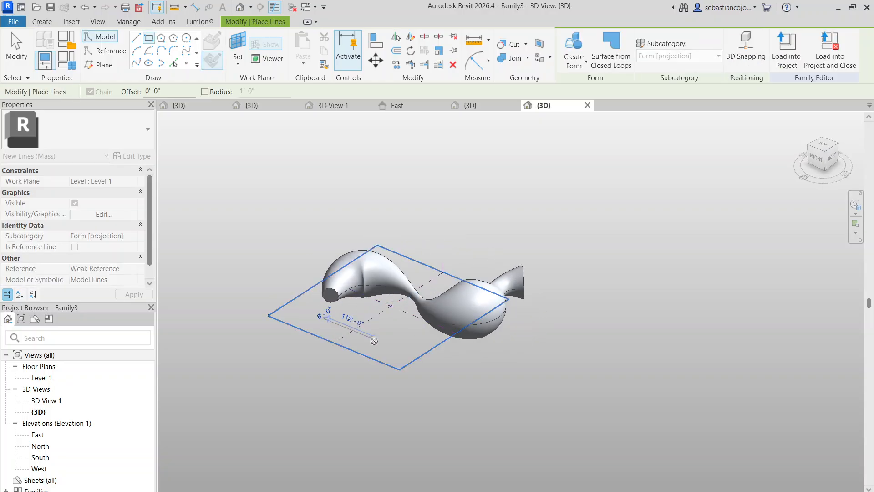
pyautogui.click(355, 380)
pyautogui.press('Escape')
pyautogui.press('Escape')
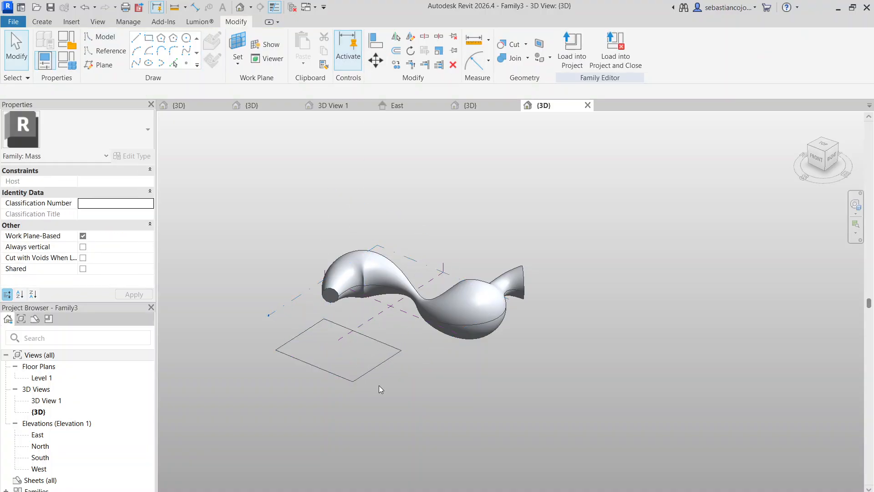
# Step: Create a solid form from the rectangle and raise its top face to make a tall box
pyautogui.click(376, 367)
pyautogui.click(536, 43)
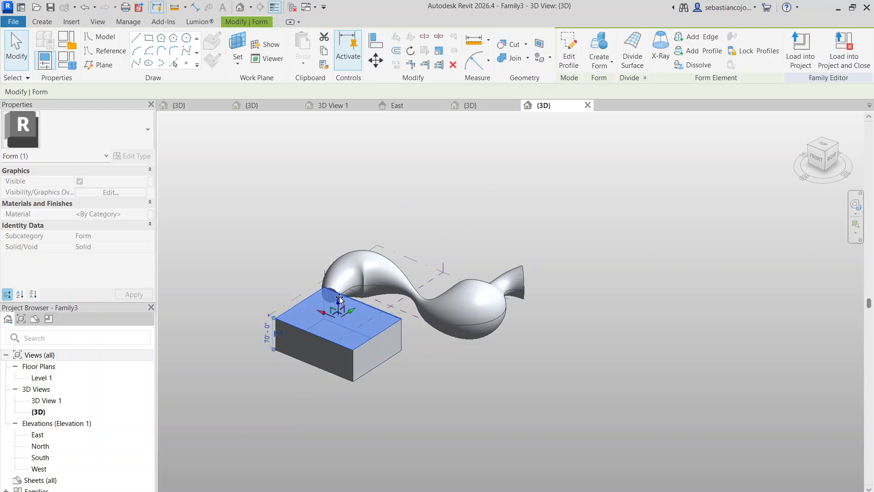
pyautogui.moveTo(339, 302); pyautogui.dragTo(338, 182)
pyautogui.press('Escape')
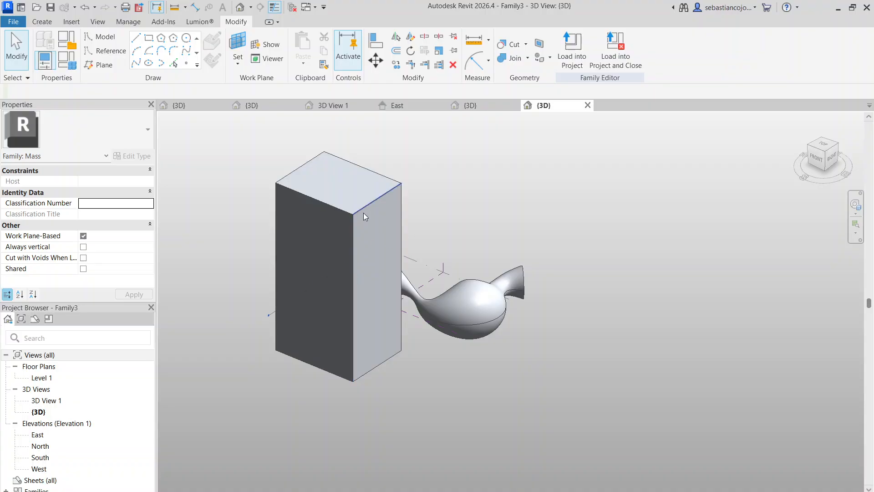
# Step: Delete the swept form, keeping only the tall box
pyautogui.scroll(-2, 428, 305)
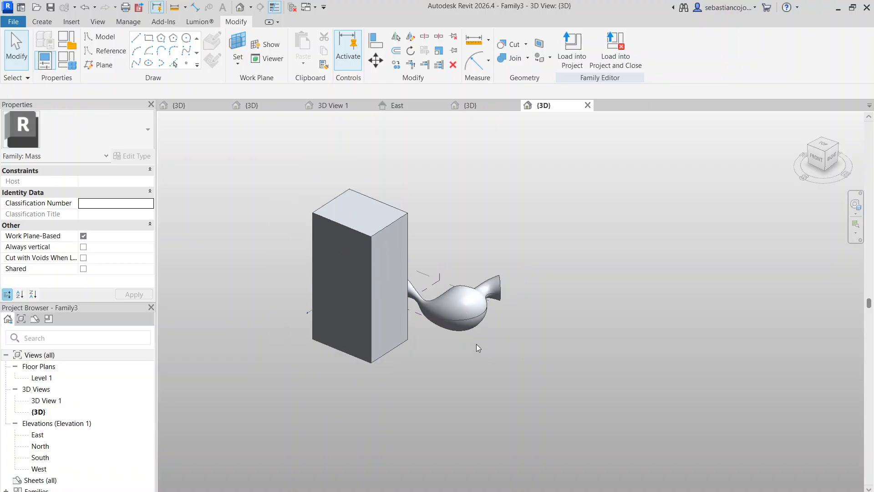
pyautogui.click(466, 316)
pyautogui.press('Delete')
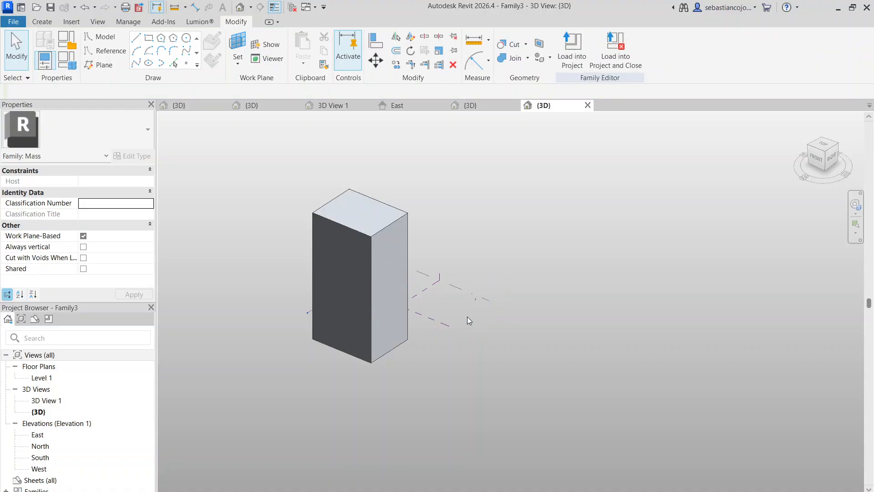
pyautogui.scroll(-2, 467, 316)
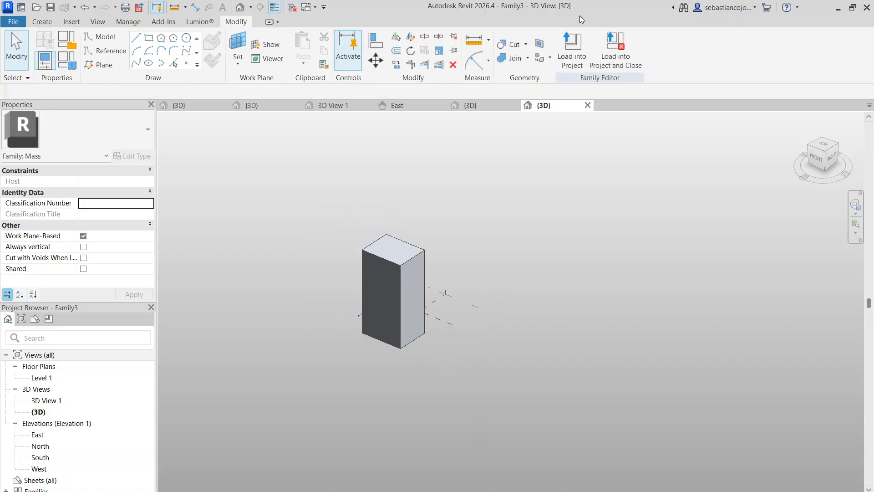
pyautogui.click(583, 44)
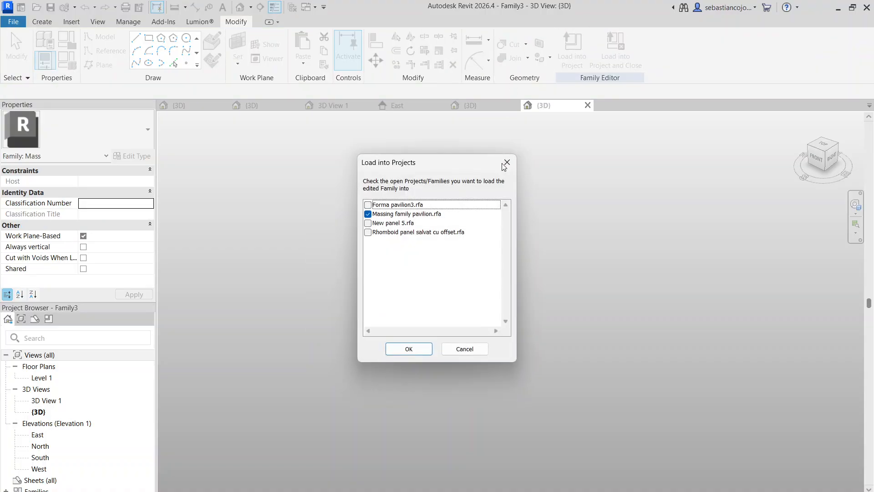
pyautogui.click(368, 215)
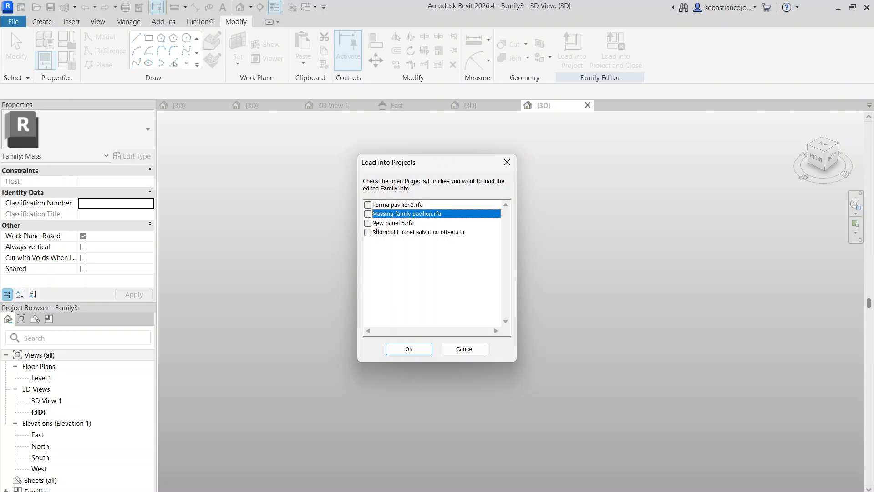
pyautogui.click(506, 163)
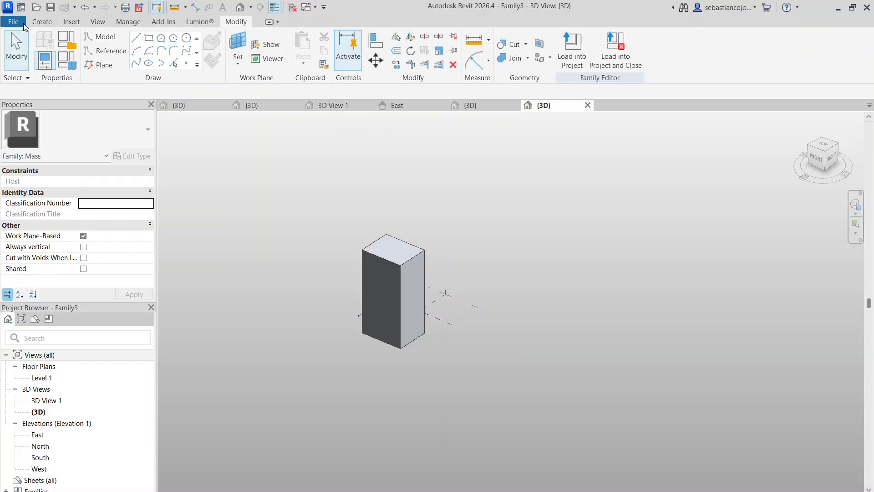
# Step: Create a new project from the Metric Multi-discipline template
pyautogui.click(14, 22)
pyautogui.moveTo(71, 75)
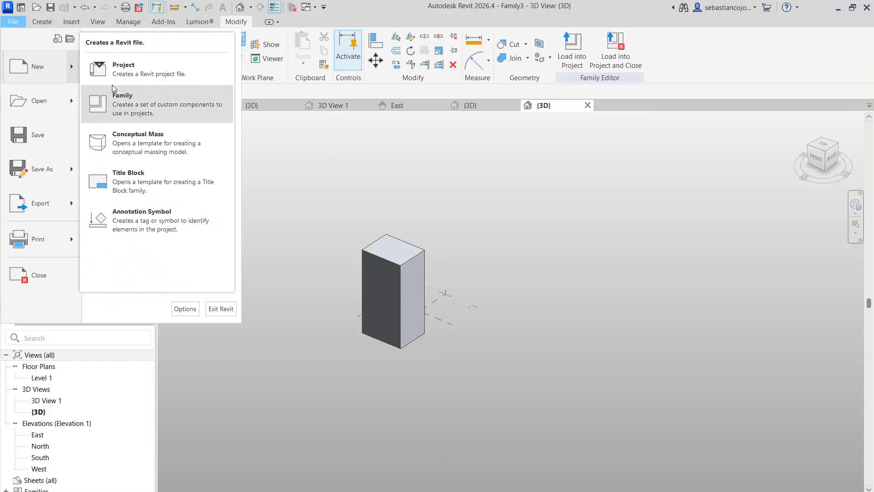
pyautogui.click(121, 71)
pyautogui.click(471, 241)
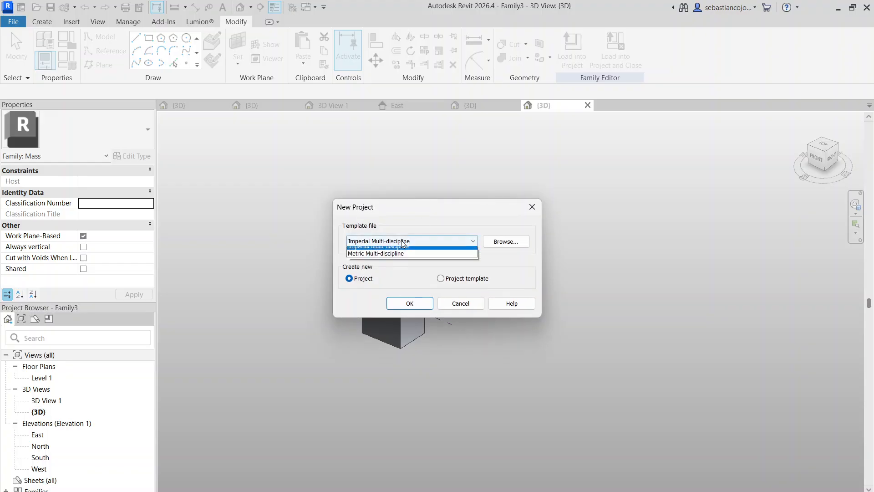
pyautogui.click(378, 266)
pyautogui.click(410, 304)
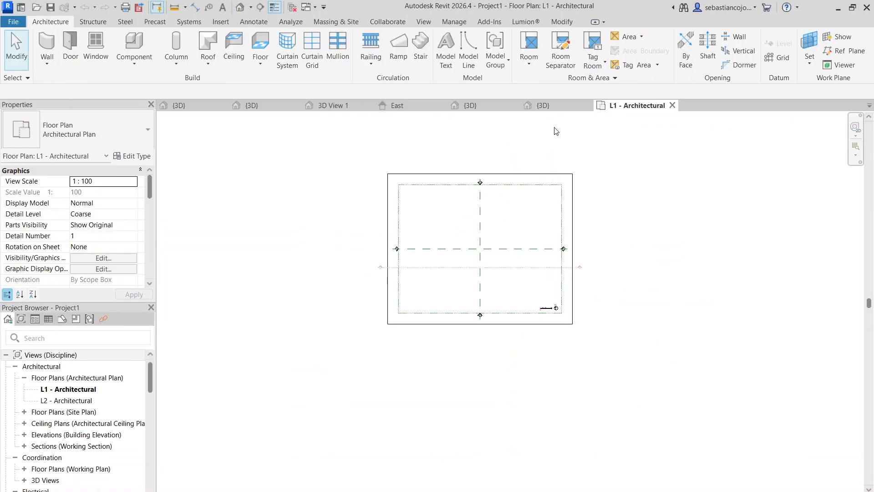
# Step: Load the box mass family into Project1 and dismiss the Show Mass notice
pyautogui.click(540, 105)
pyautogui.click(565, 65)
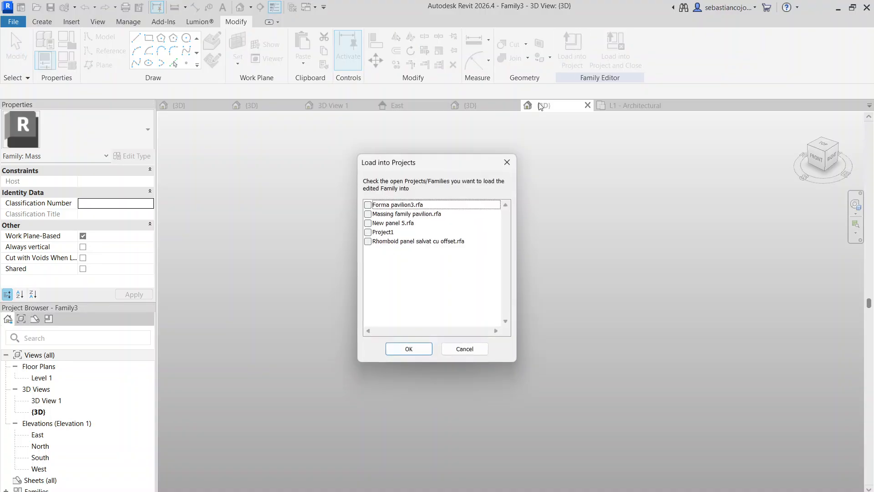
pyautogui.click(369, 232)
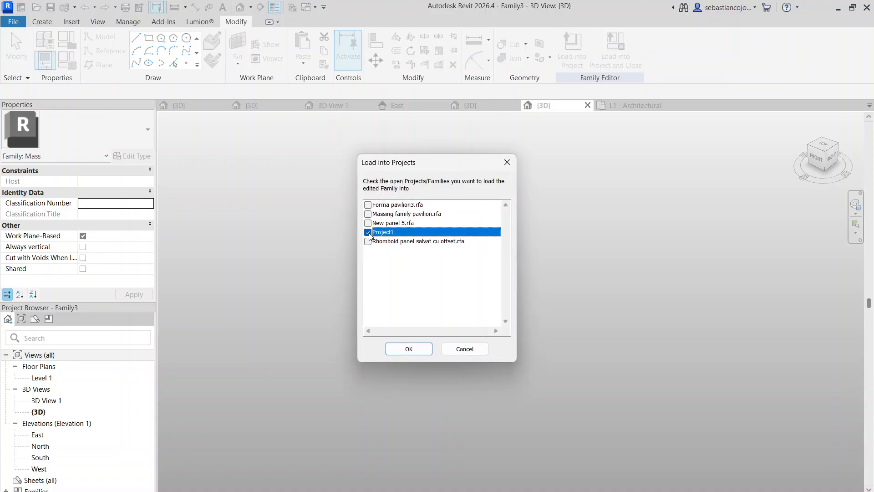
pyautogui.click(402, 349)
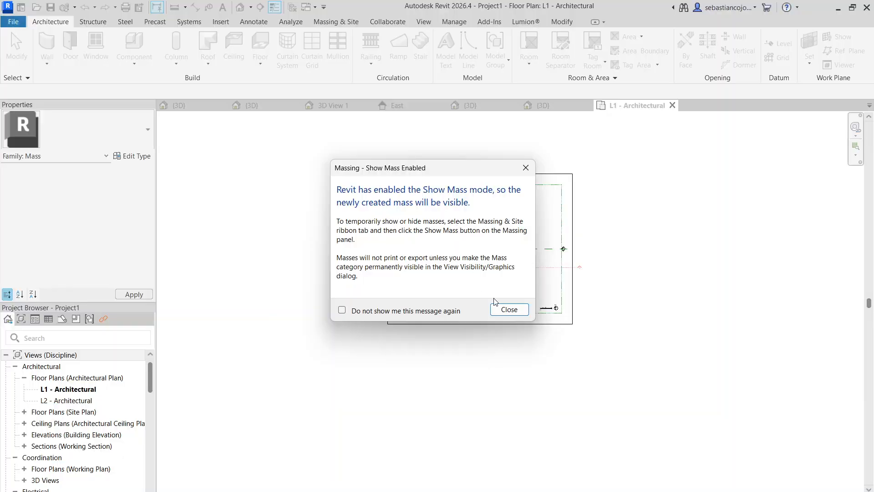
pyautogui.click(507, 310)
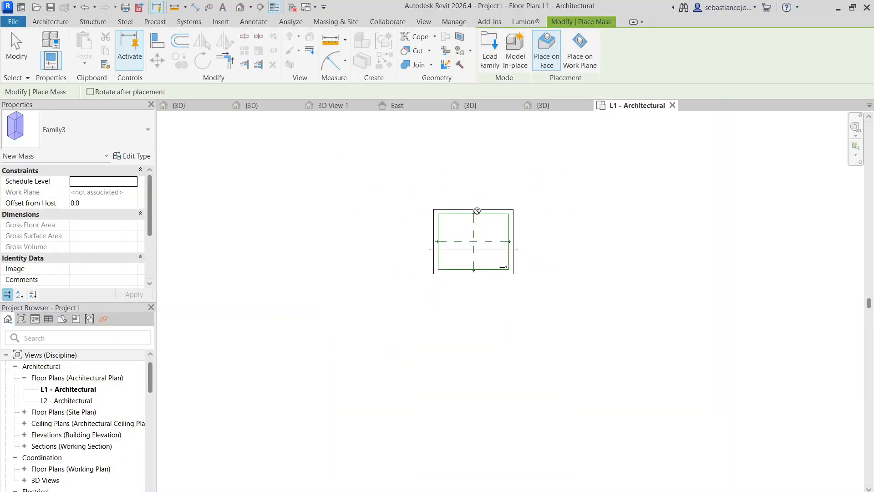
# Step: Place one instance of the box mass on work plane Level : L1 in the L1 - Architectural plan
pyautogui.click(585, 49)
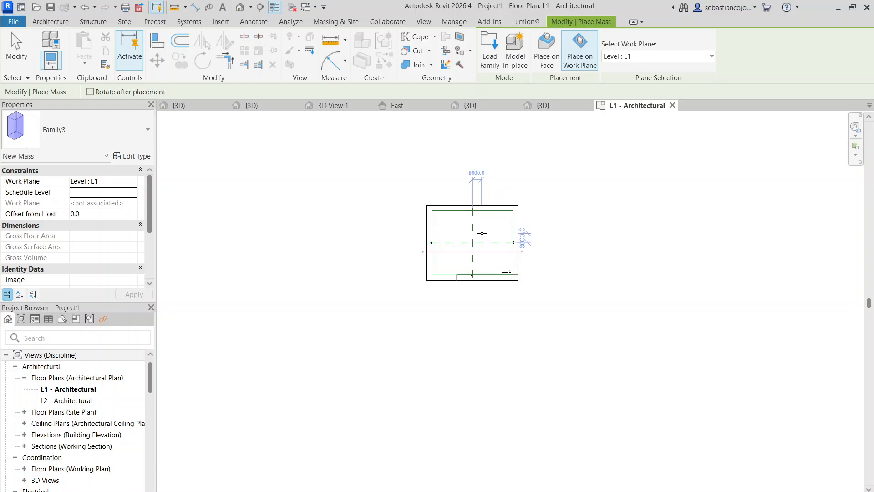
pyautogui.click(466, 165)
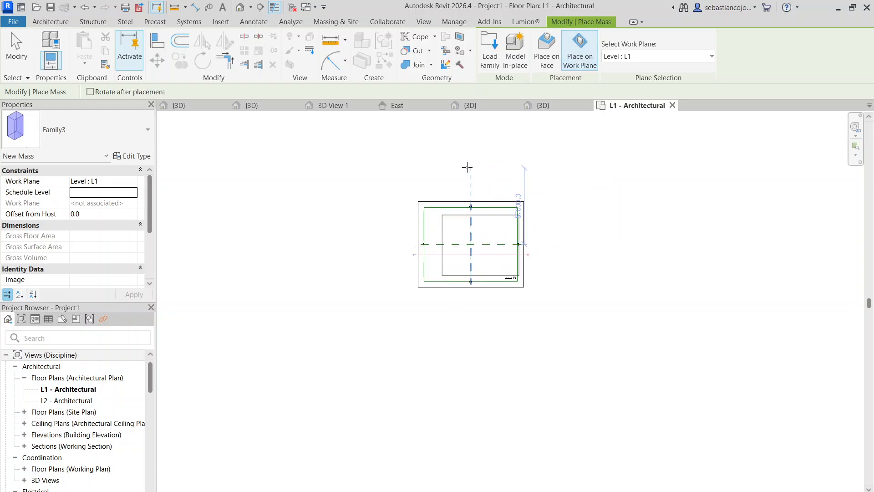
pyautogui.press('Escape')
pyautogui.press('Escape')
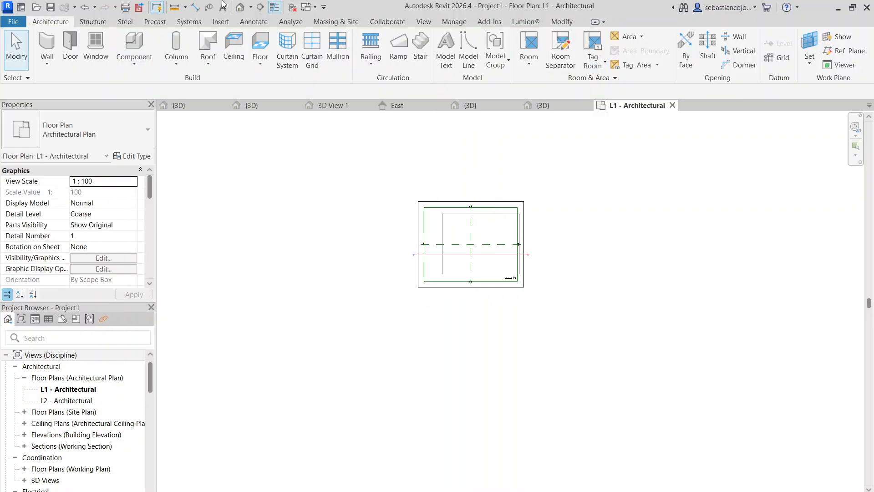
# Step: Open the project's default 3D view and frame the placed box mass
pyautogui.click(239, 7)
pyautogui.click(493, 301)
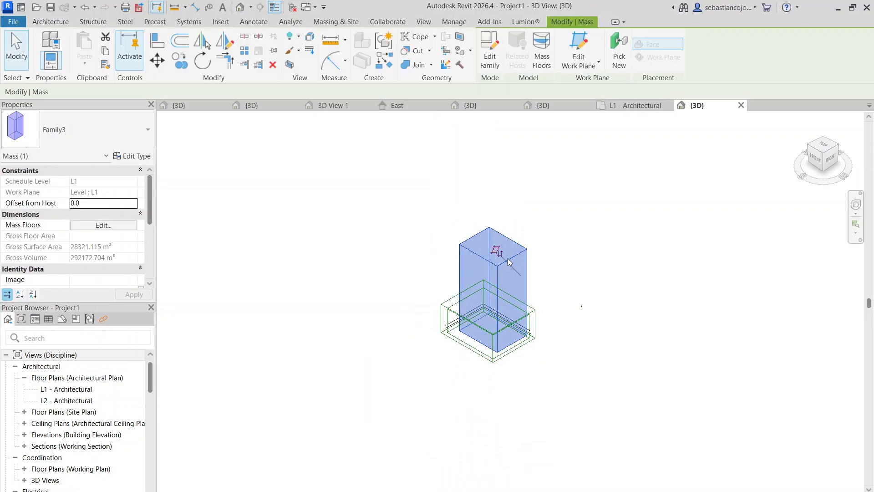
pyautogui.scroll(1, 493, 302)
pyautogui.moveTo(494, 261); pyautogui.dragTo(403, 234, button='middle')
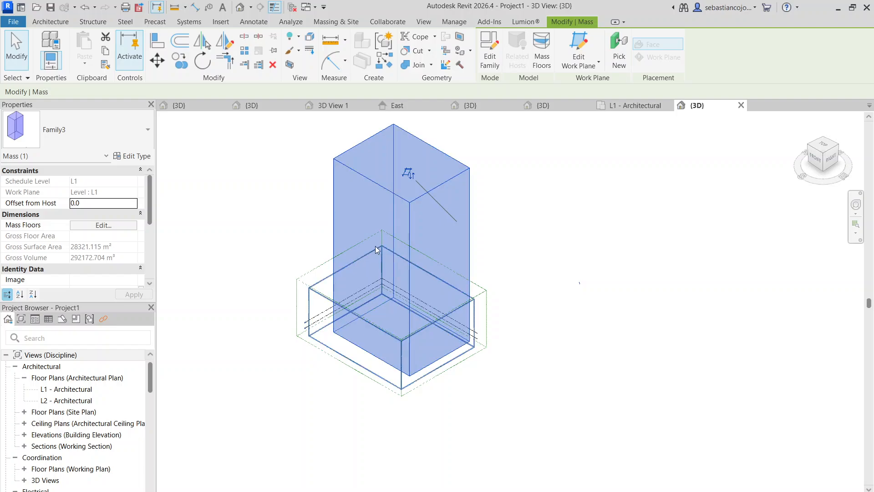
pyautogui.press('Escape')
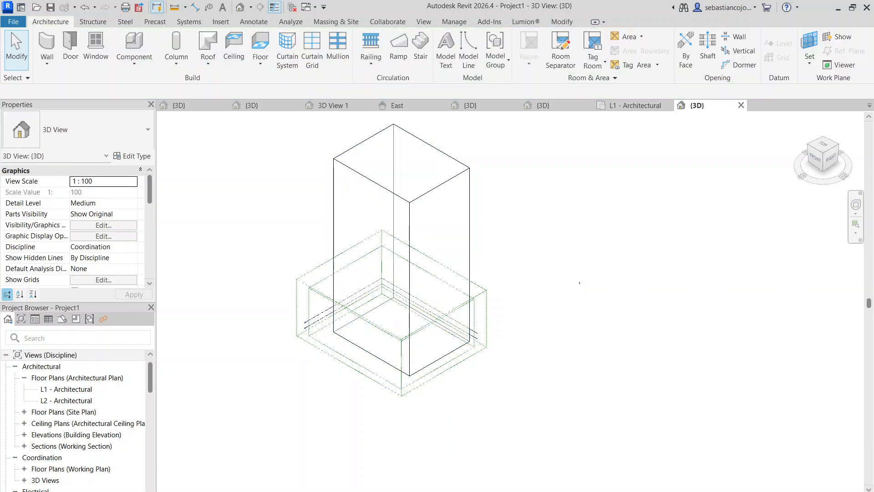
# Step: Set the 3D view's visual style to Consistent Colors
pyautogui.click(416, 219)
pyautogui.click(220, 490)
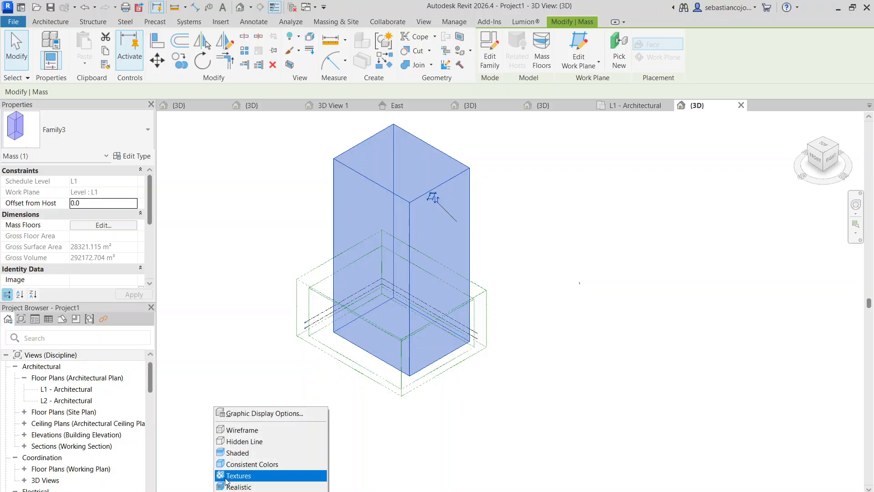
pyautogui.click(234, 466)
pyautogui.click(479, 220)
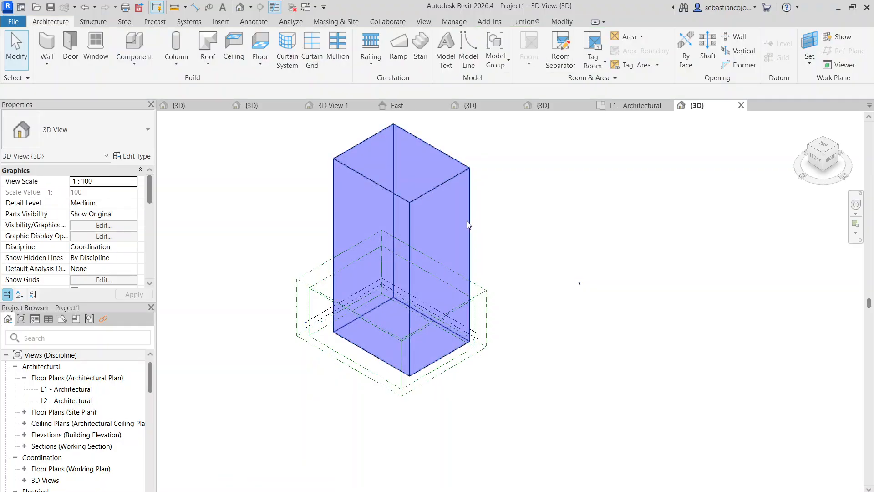
pyautogui.click(427, 196)
pyautogui.click(499, 220)
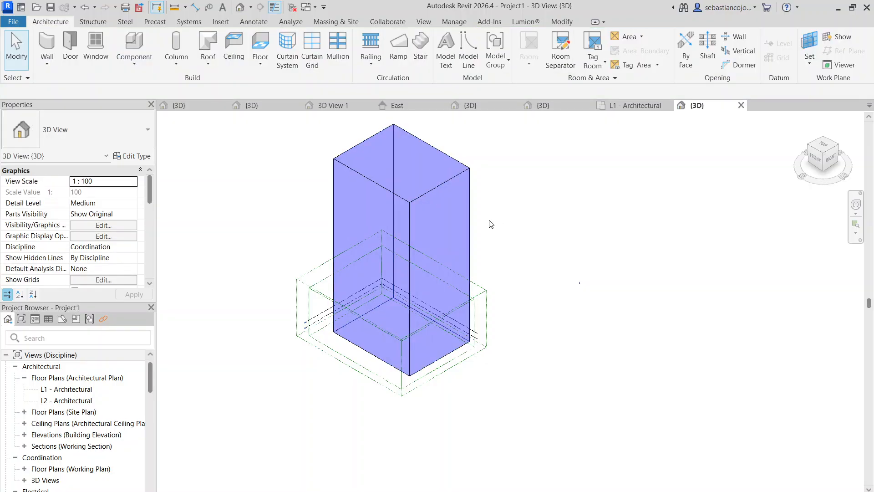
pyautogui.scroll(-2, 491, 214)
pyautogui.scroll(4, 483, 215)
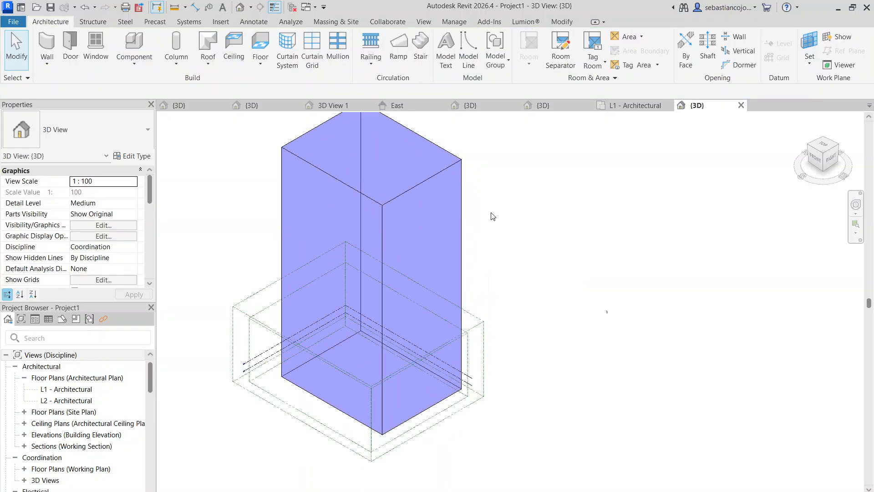
# Step: Create mass floors in the box mass at levels L1 and L2
pyautogui.click(397, 195)
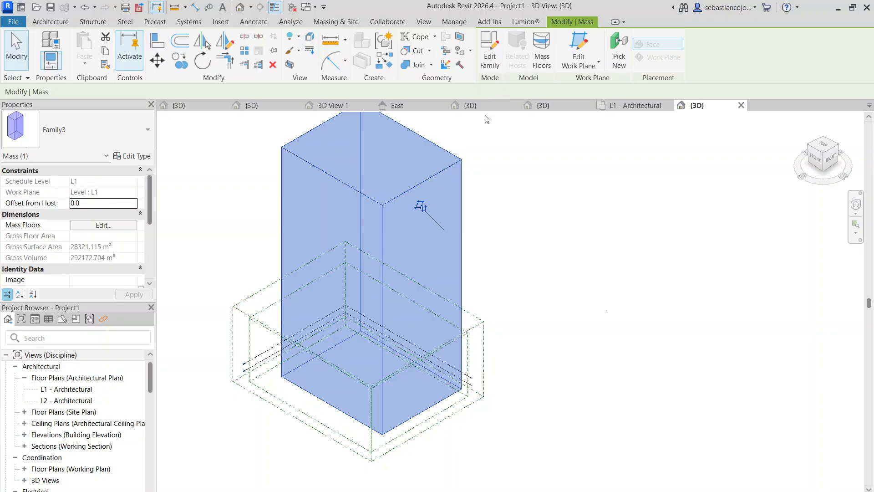
pyautogui.click(543, 58)
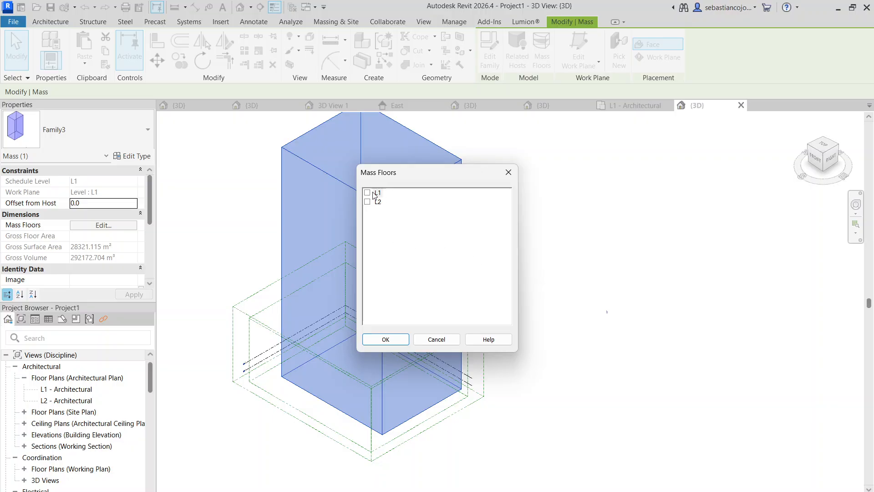
pyautogui.click(395, 345)
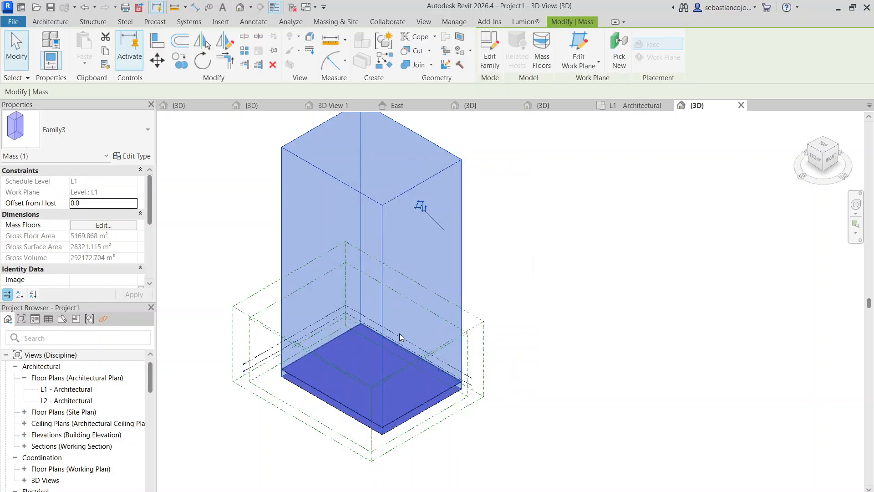
pyautogui.scroll(3, 450, 364)
pyautogui.scroll(-3, 483, 273)
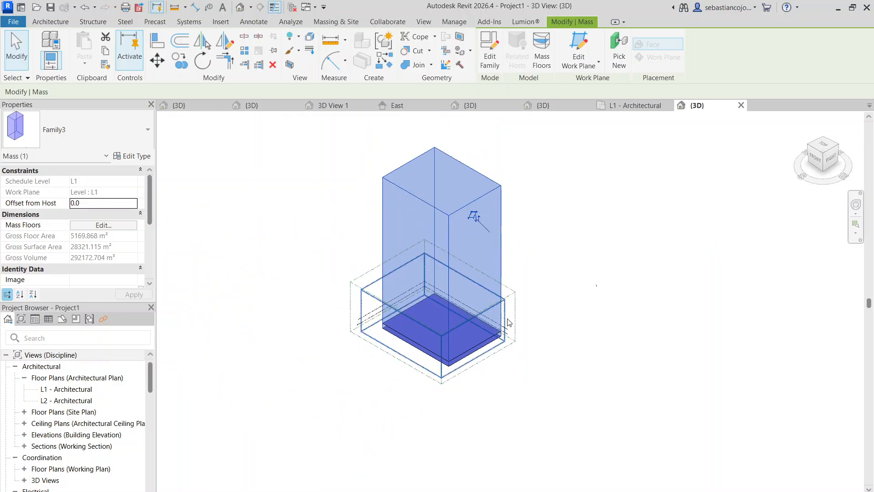
pyautogui.scroll(4, 420, 289)
pyautogui.click(334, 308)
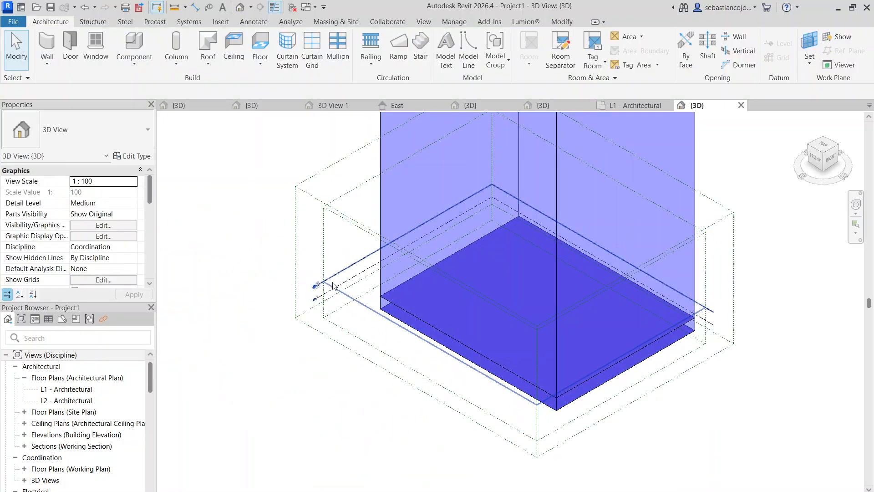
# Step: Open the Section 1 view from the architectural working sections and frame the level heads
pyautogui.scroll(-2, 75, 410)
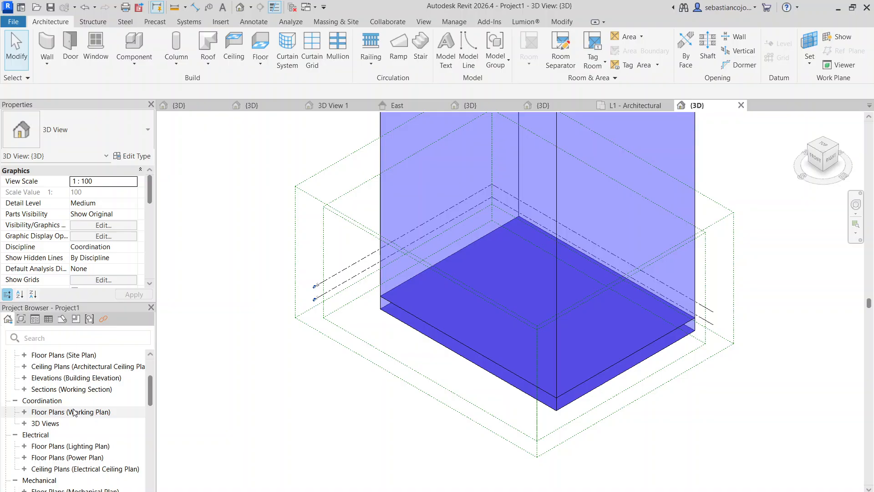
pyautogui.doubleClick(58, 390)
pyautogui.doubleClick(57, 391)
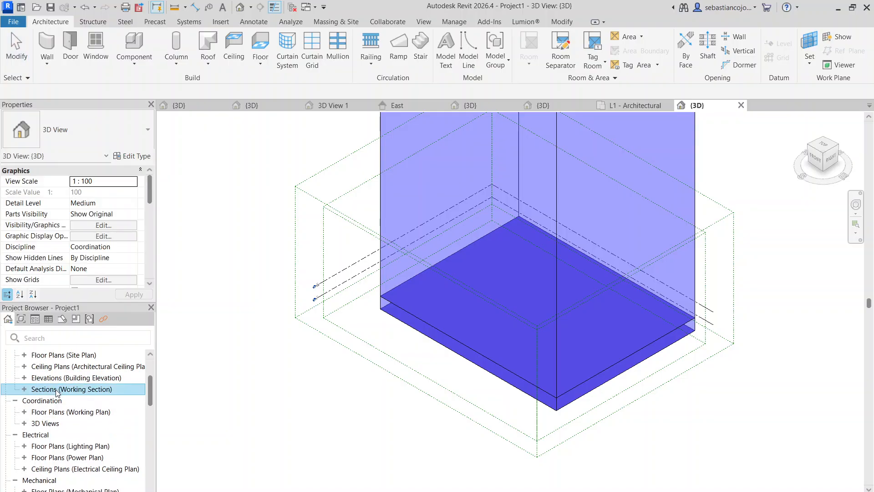
pyautogui.click(25, 390)
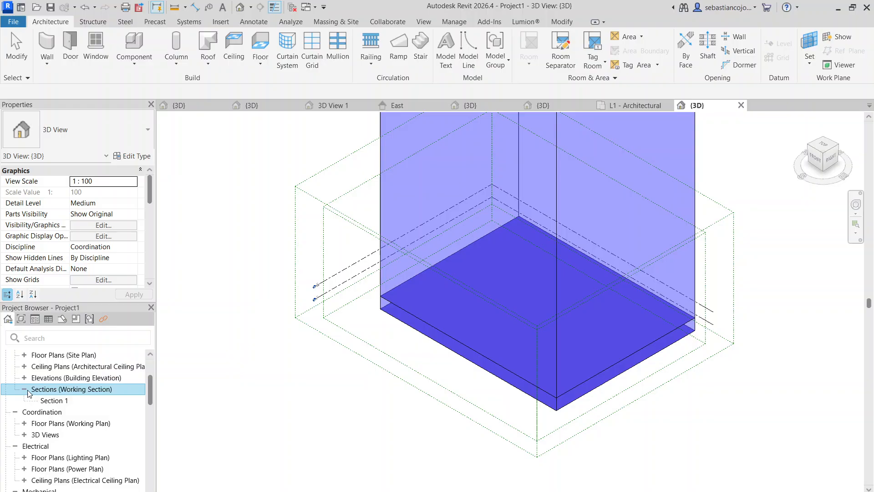
pyautogui.doubleClick(55, 400)
pyautogui.scroll(6, 560, 343)
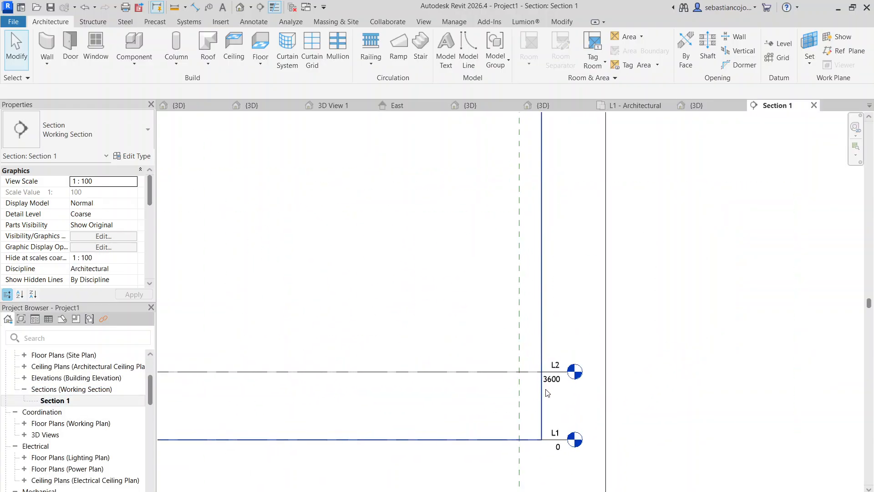
# Step: Array level L2 upward as a grouped linear array of 100, with 3600 spacing to the 2nd
pyautogui.click(554, 368)
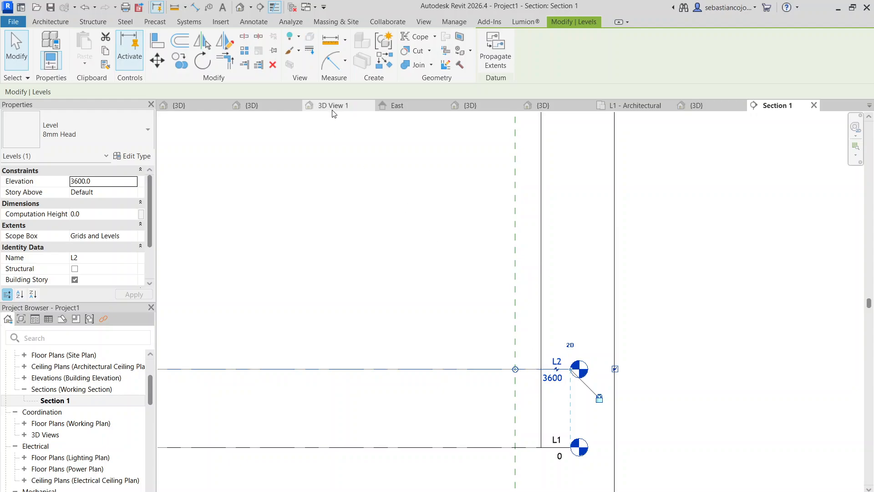
pyautogui.click(245, 50)
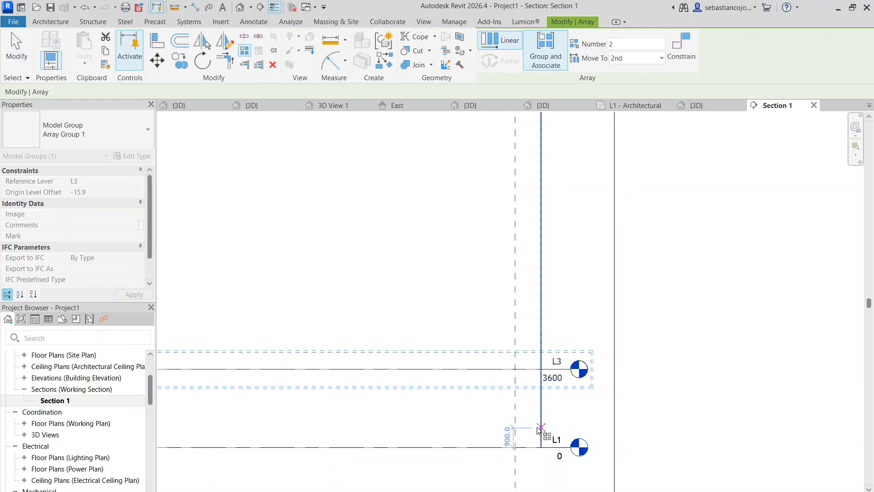
pyautogui.click(533, 369)
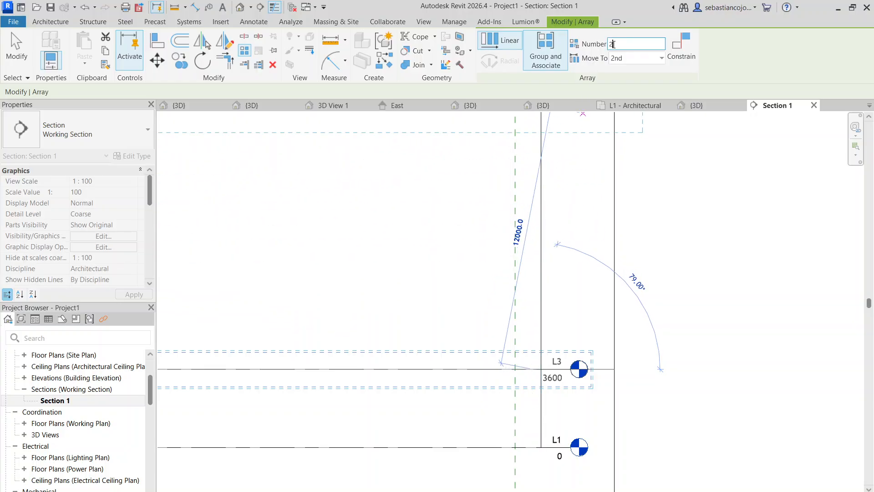
pyautogui.press('Tab')
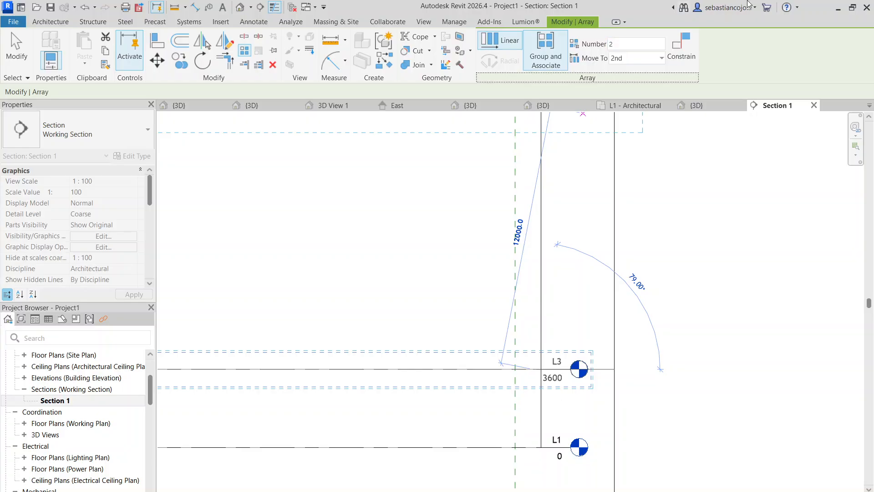
pyautogui.click(613, 44)
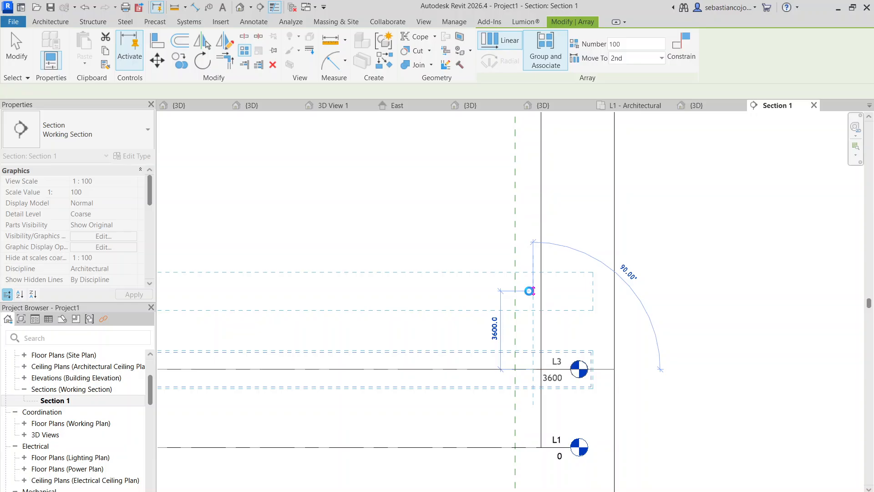
pyautogui.click(531, 290)
pyautogui.scroll(-5, 501, 264)
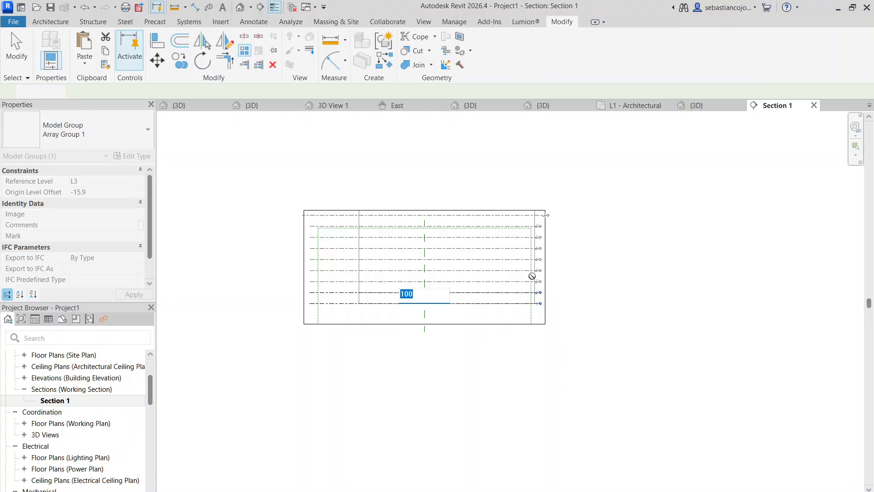
pyautogui.press('Return')
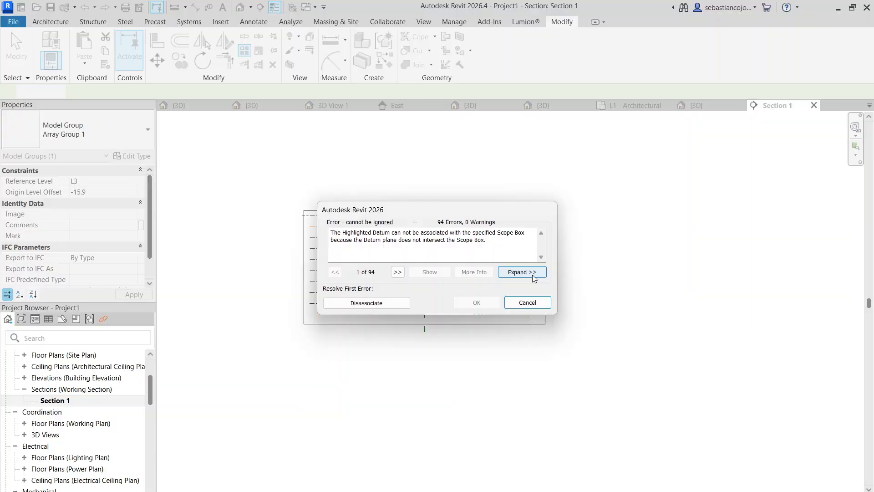
# Step: Resolve the array errors by disassociating the affected levels from the scope box
pyautogui.click(398, 305)
pyautogui.click(379, 301)
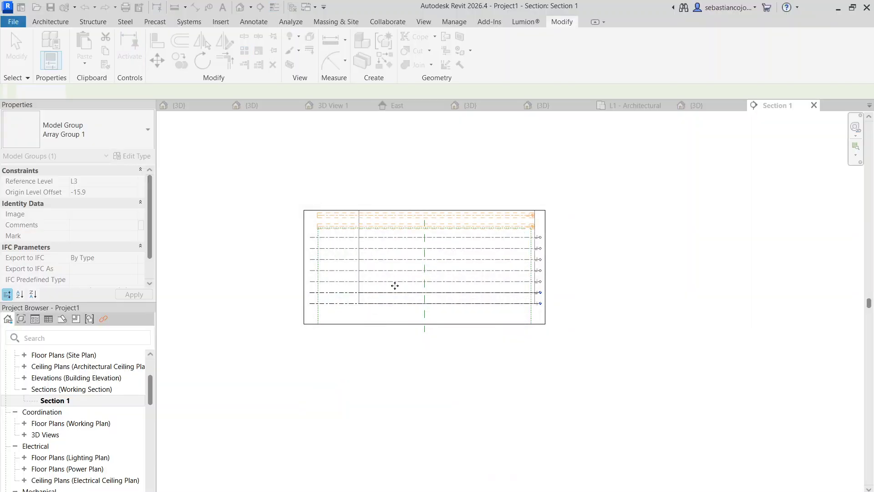
pyautogui.click(608, 256)
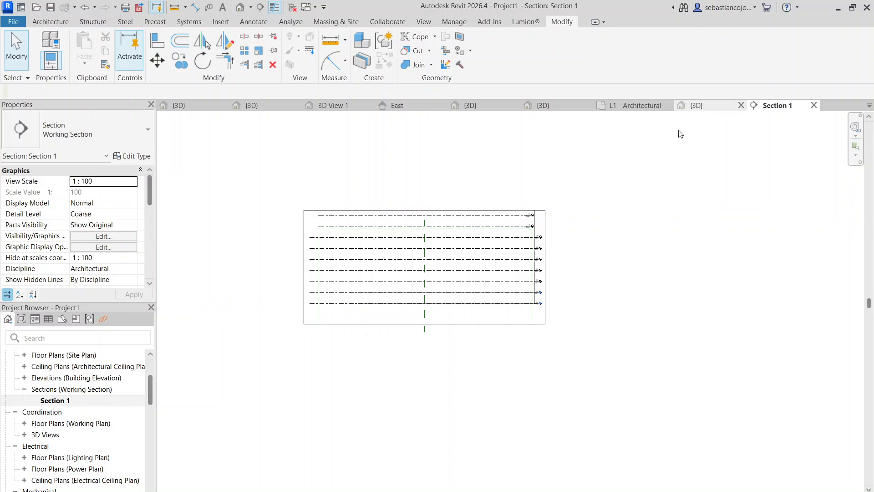
# Step: Create mass floors in the box mass at all levels up to L101, working in the project's 3D view
pyautogui.click(696, 106)
pyautogui.scroll(-3, 537, 285)
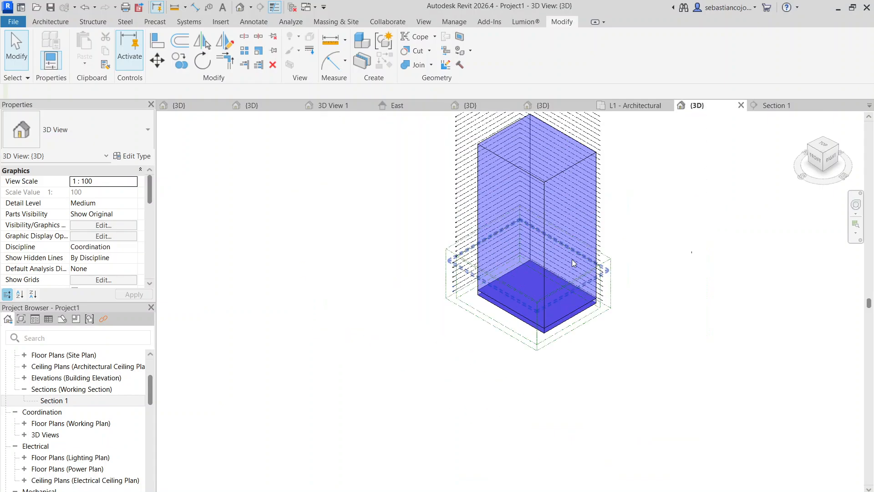
pyautogui.scroll(-1, 573, 263)
pyautogui.scroll(5, 569, 329)
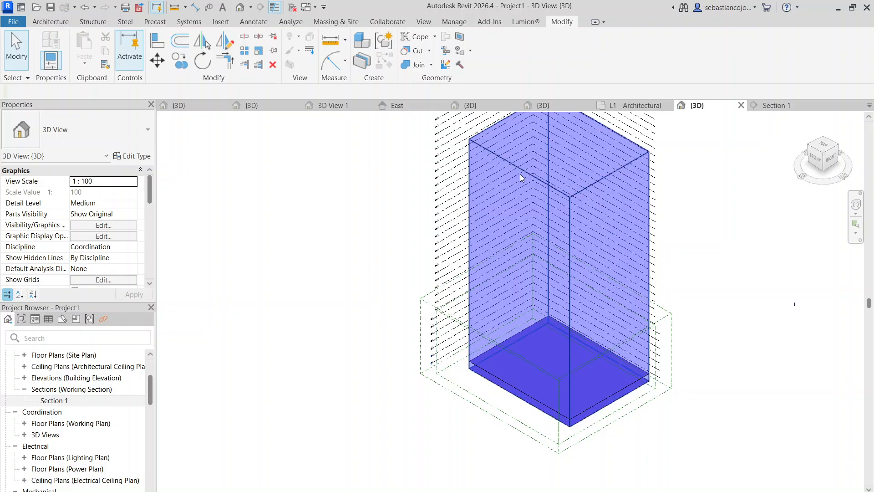
pyautogui.click(521, 175)
pyautogui.click(541, 52)
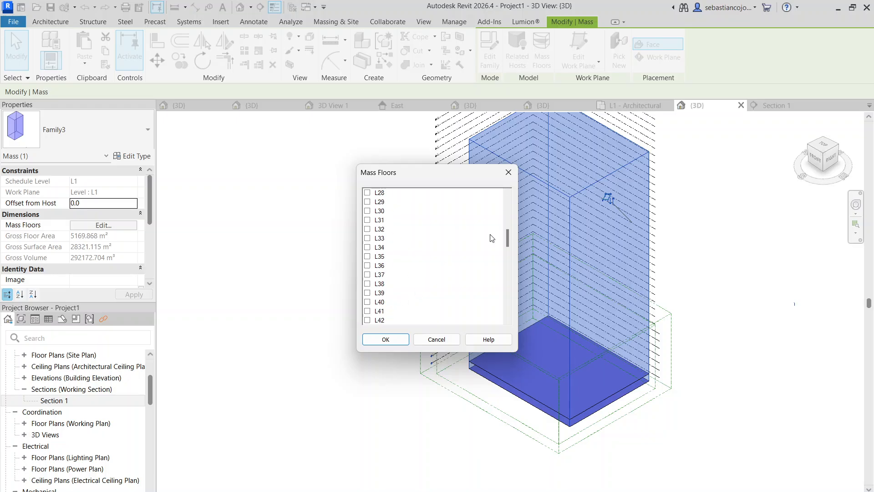
pyautogui.moveTo(507, 242); pyautogui.dragTo(508, 262)
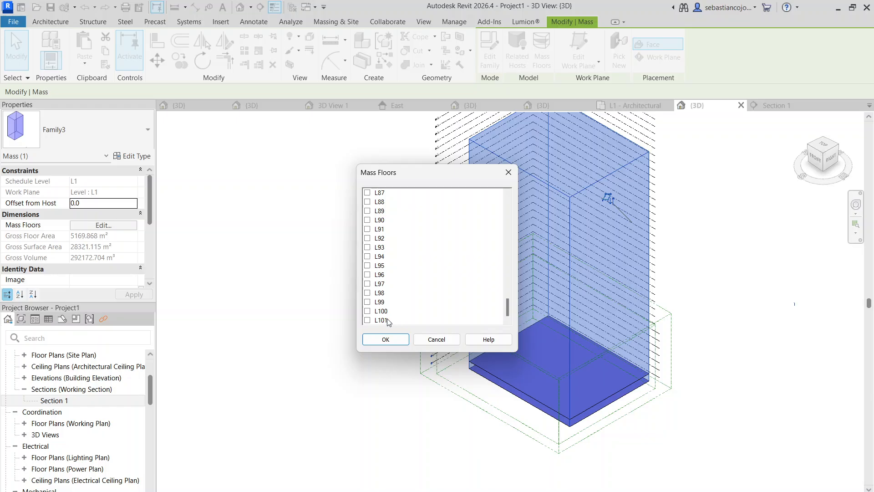
pyautogui.keyDown('shift'); pyautogui.click(388, 321); pyautogui.keyUp('shift')
pyautogui.click(380, 339)
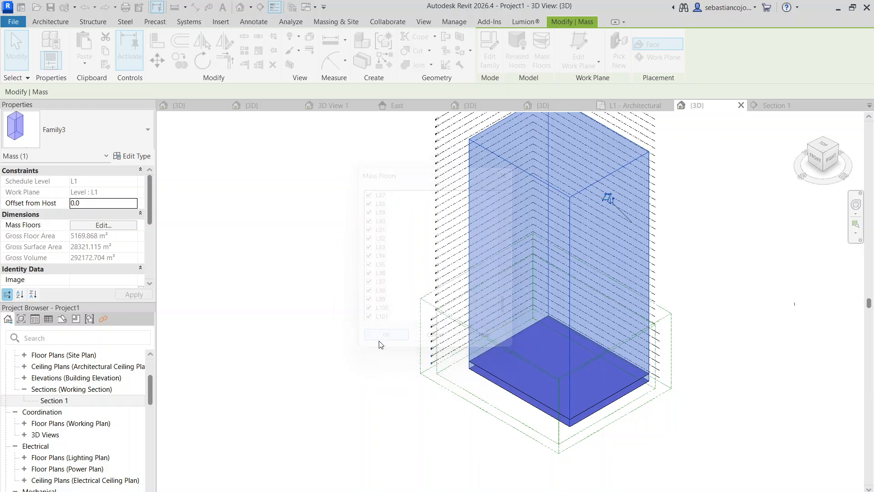
pyautogui.press('Escape')
pyautogui.scroll(2, 652, 155)
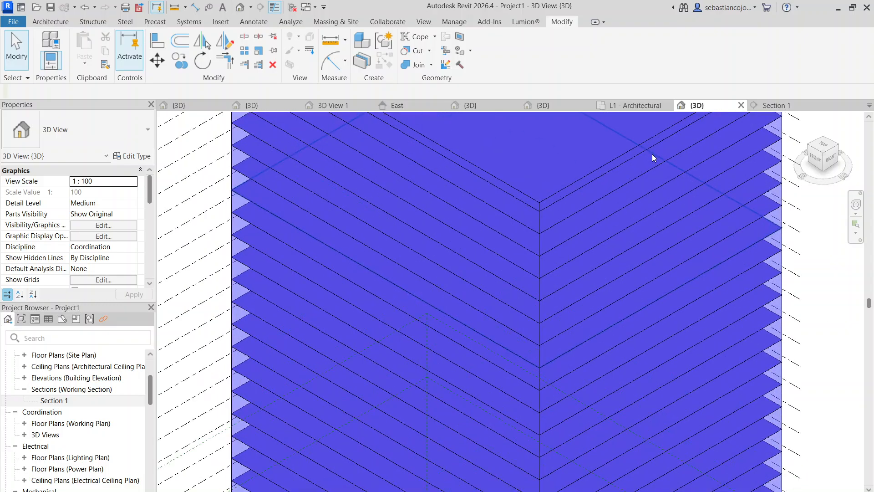
pyautogui.scroll(-4, 588, 219)
pyautogui.scroll(-2, 626, 195)
pyautogui.scroll(6, 632, 199)
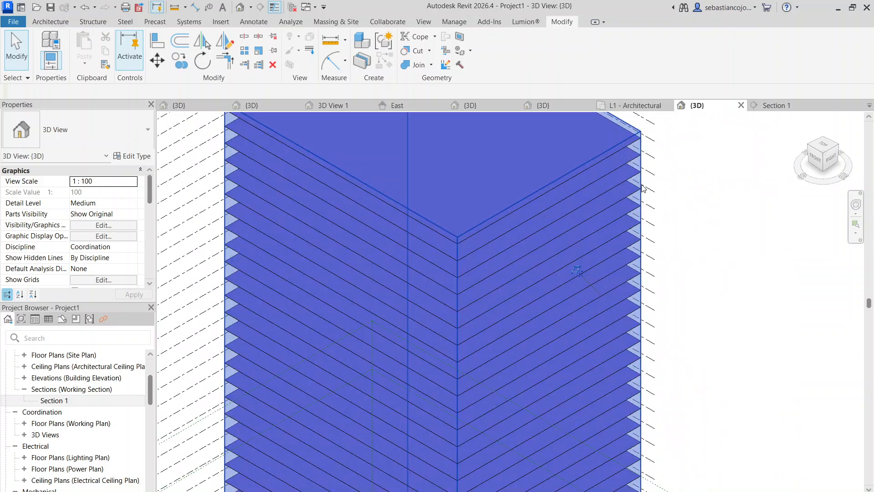
# Step: Open the box mass family for editing and pull its right face's bottom edge inward, narrowing the base to about 122'
pyautogui.click(641, 184)
pyautogui.scroll(-6, 574, 219)
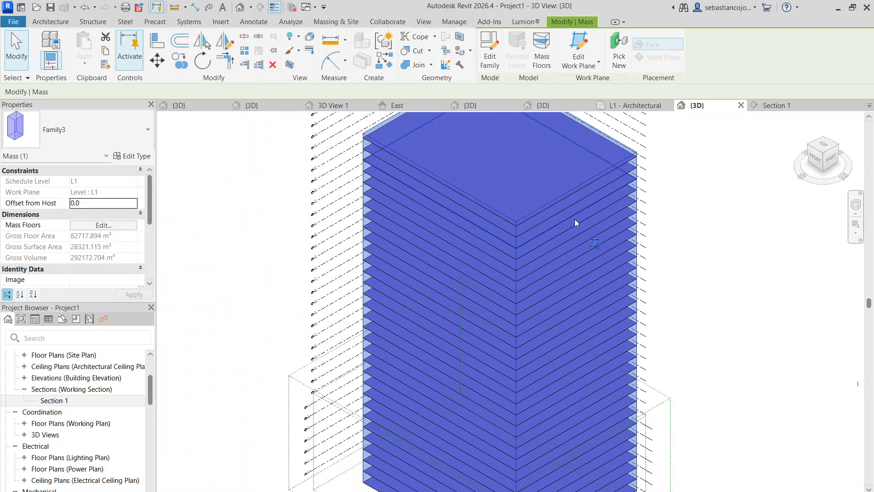
pyautogui.scroll(4, 535, 258)
pyautogui.doubleClick(519, 244)
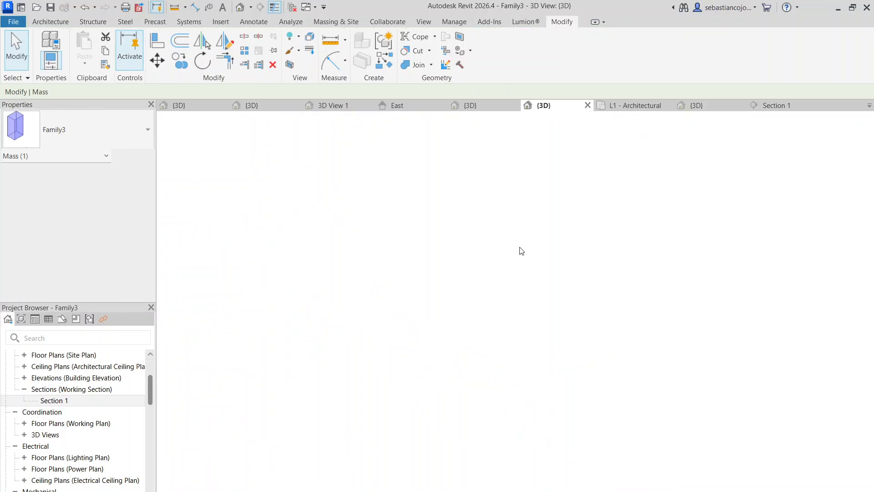
pyautogui.scroll(3, 406, 354)
pyautogui.click(412, 336)
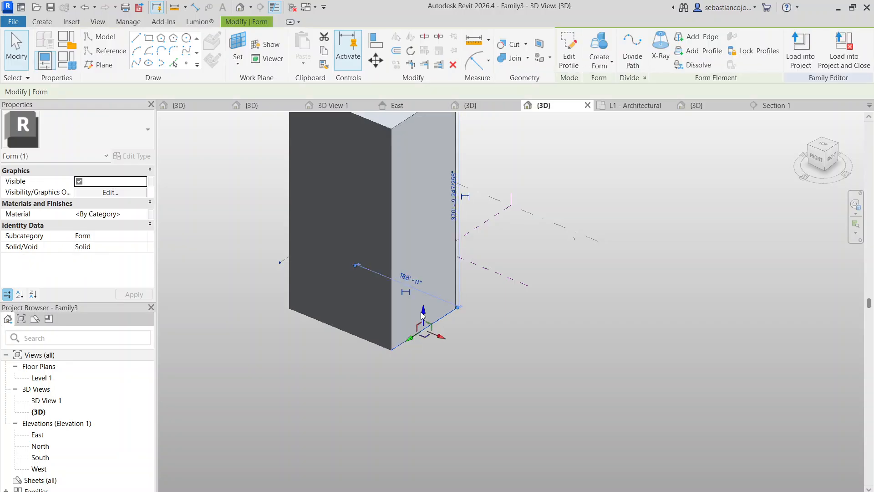
pyautogui.moveTo(440, 340); pyautogui.dragTo(403, 324)
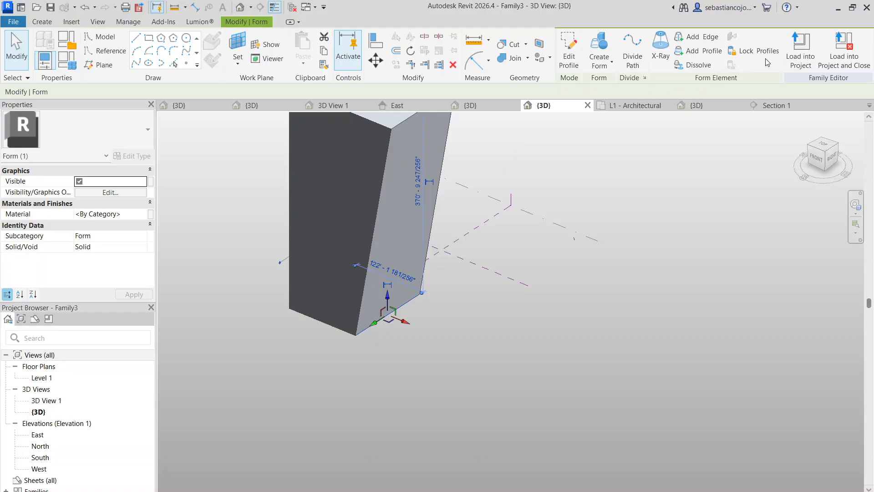
# Step: Load the edited mass family into Project1, overwriting the existing version and its parameter values
pyautogui.click(800, 47)
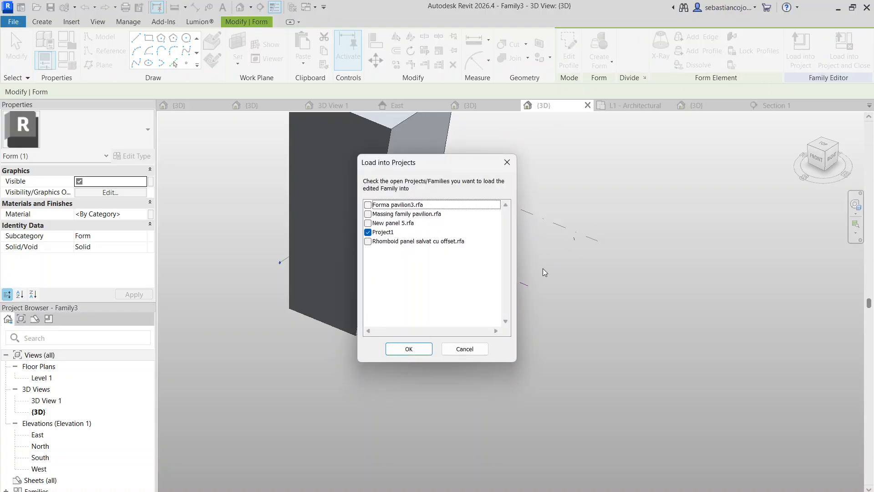
pyautogui.click(400, 353)
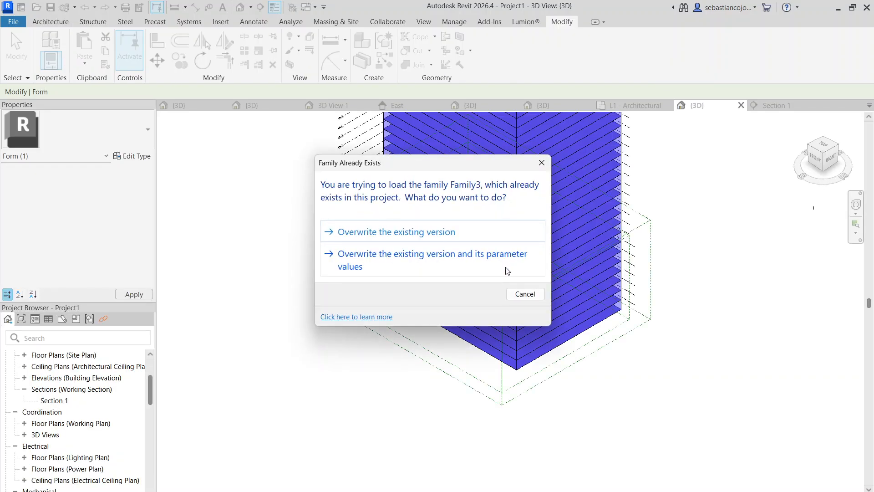
pyautogui.click(458, 255)
pyautogui.click(561, 362)
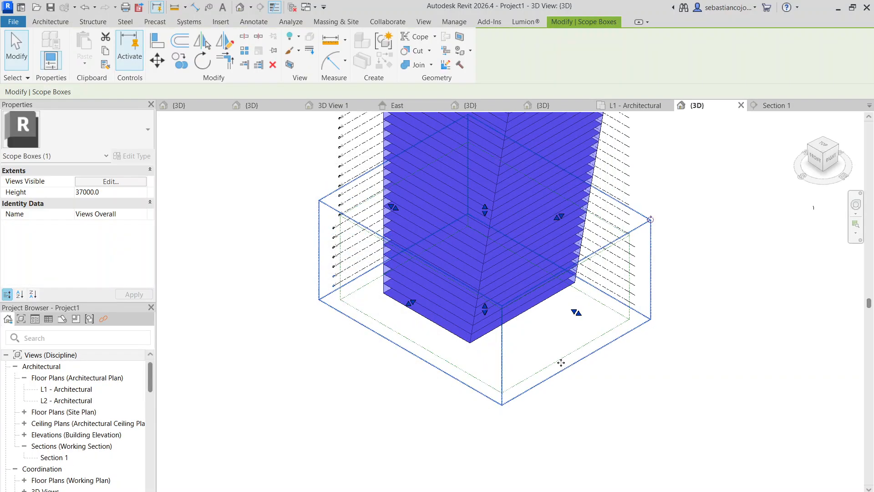
pyautogui.scroll(-3, 561, 362)
pyautogui.click(594, 377)
pyautogui.scroll(5, 505, 225)
pyautogui.scroll(-2, 513, 255)
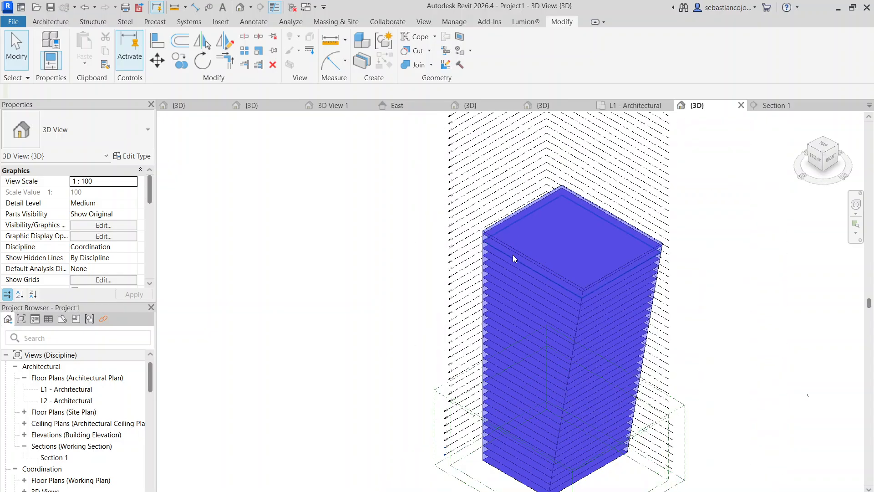
# Step: Examine the dimension properties of the uppermost mass floors and the tapered mass
pyautogui.click(513, 255)
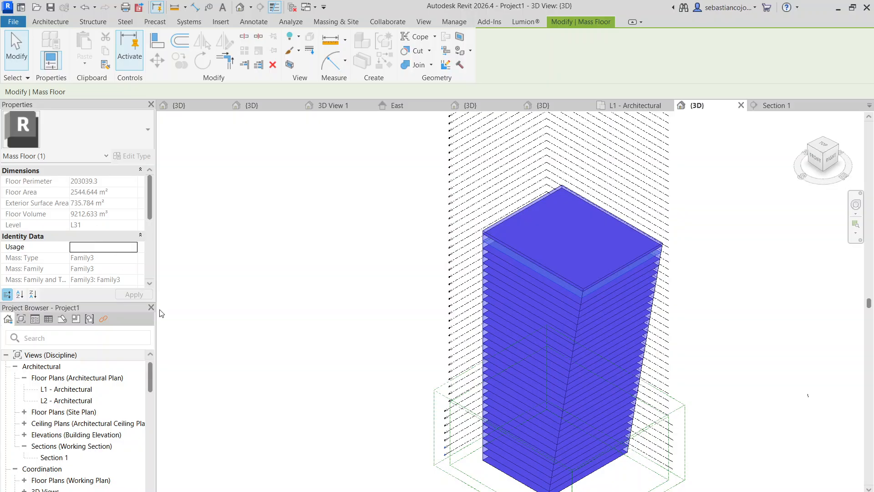
pyautogui.click(599, 280)
pyautogui.scroll(3, 471, 256)
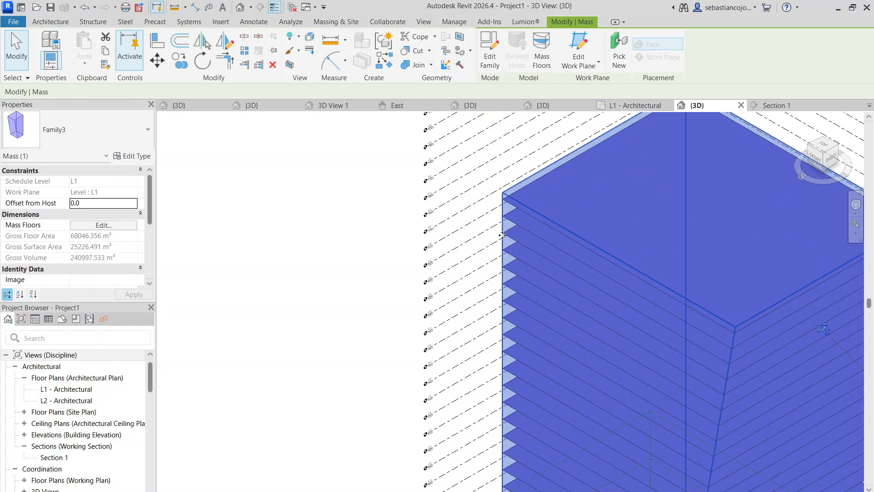
pyautogui.press('Escape')
pyautogui.click(520, 194)
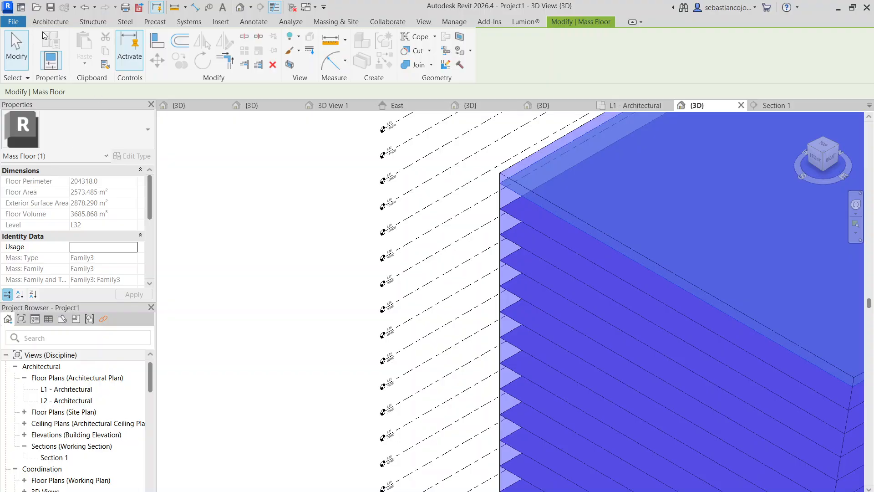
pyautogui.click(50, 22)
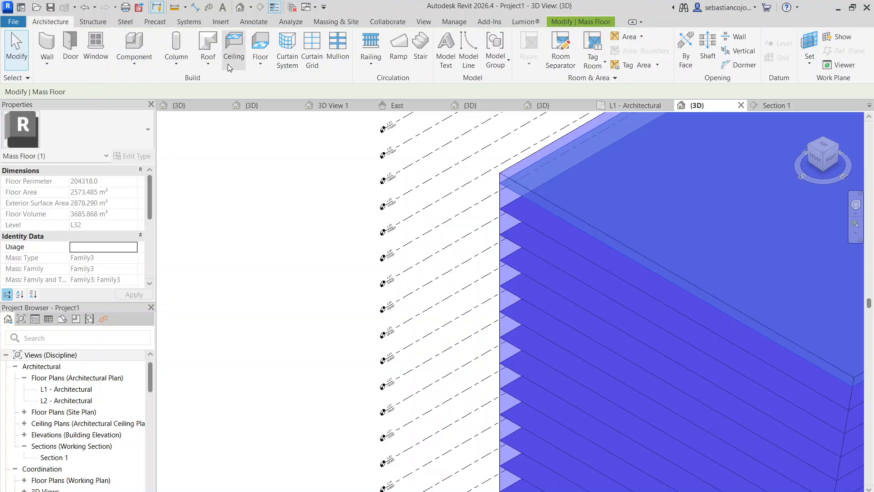
pyautogui.click(258, 64)
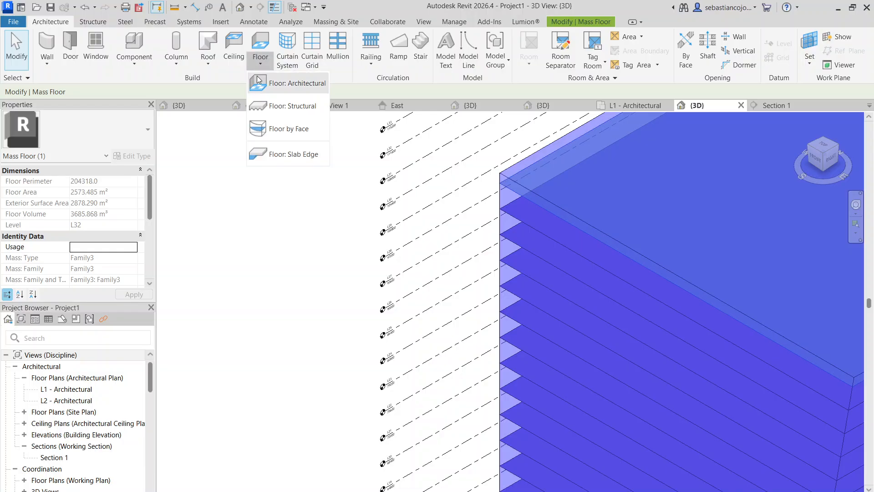
pyautogui.click(279, 106)
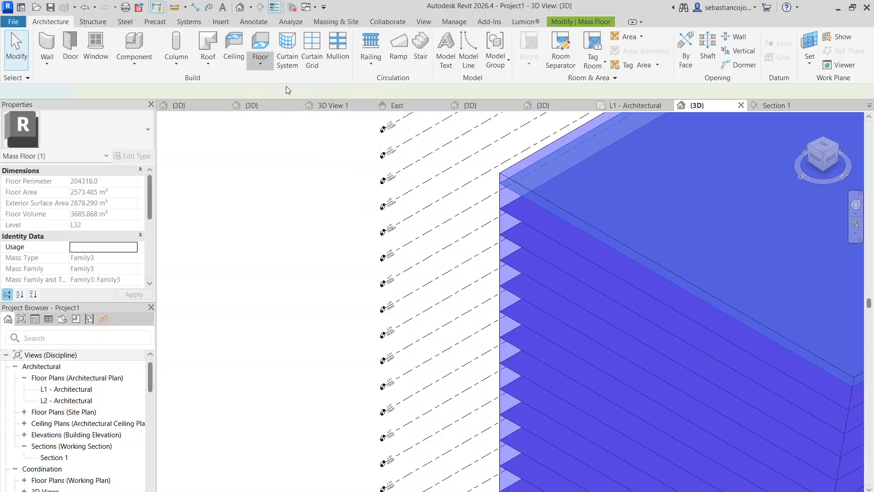
pyautogui.click(78, 137)
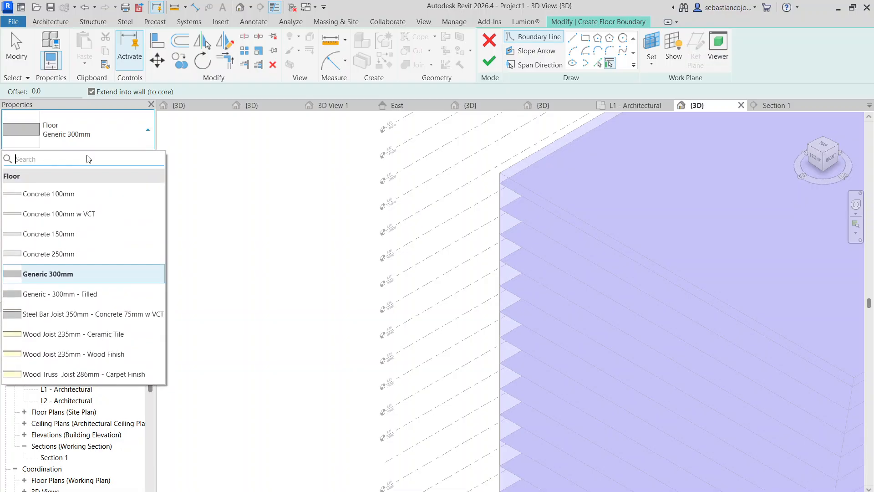
pyautogui.click(69, 321)
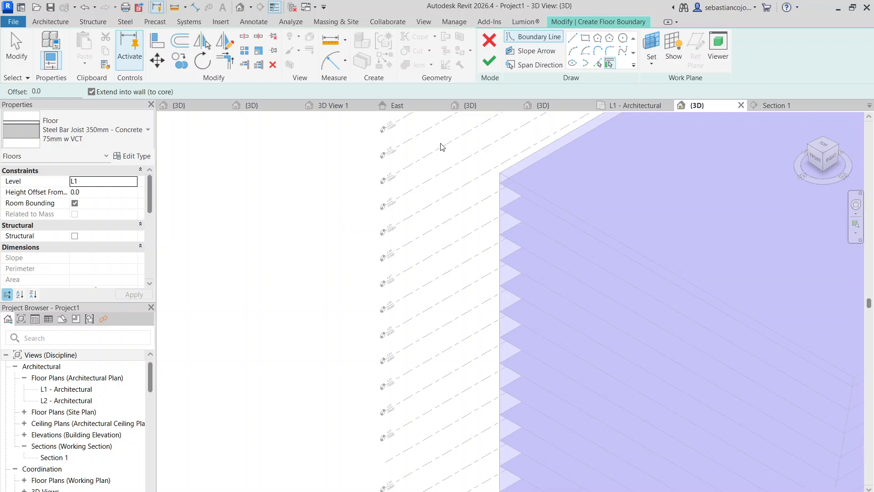
pyautogui.scroll(-3, 444, 145)
pyautogui.click(491, 67)
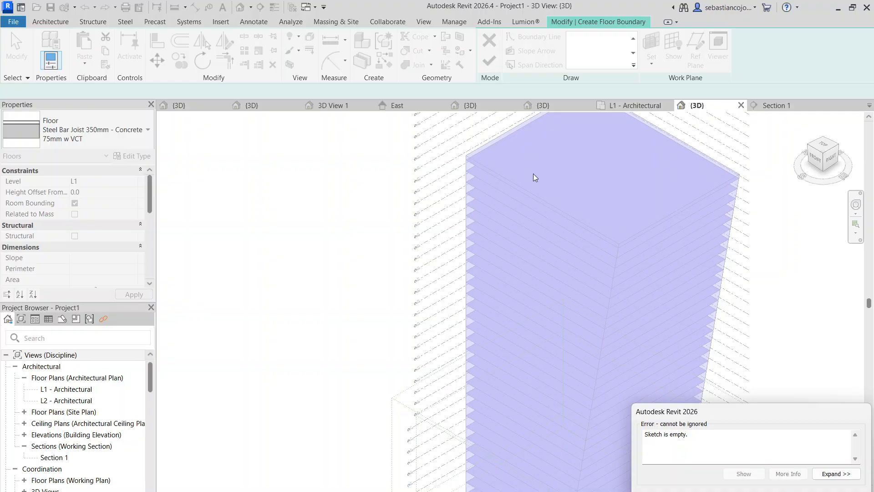
pyautogui.press('Escape')
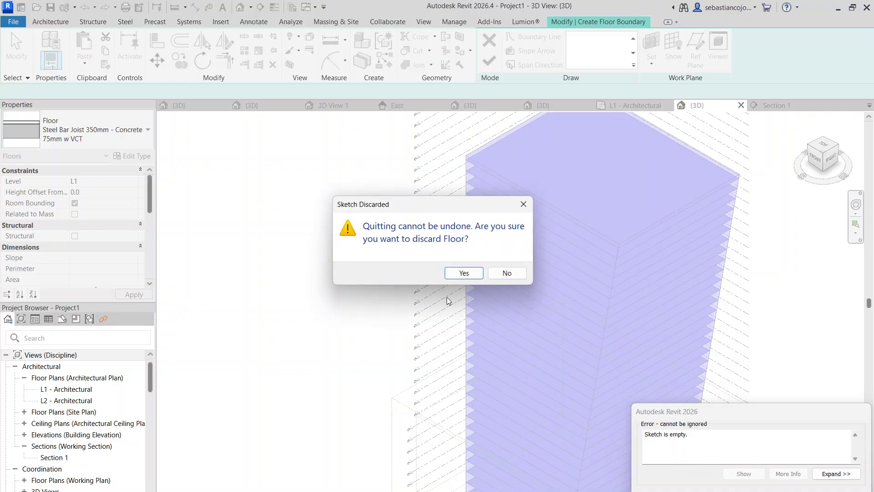
pyautogui.click(460, 273)
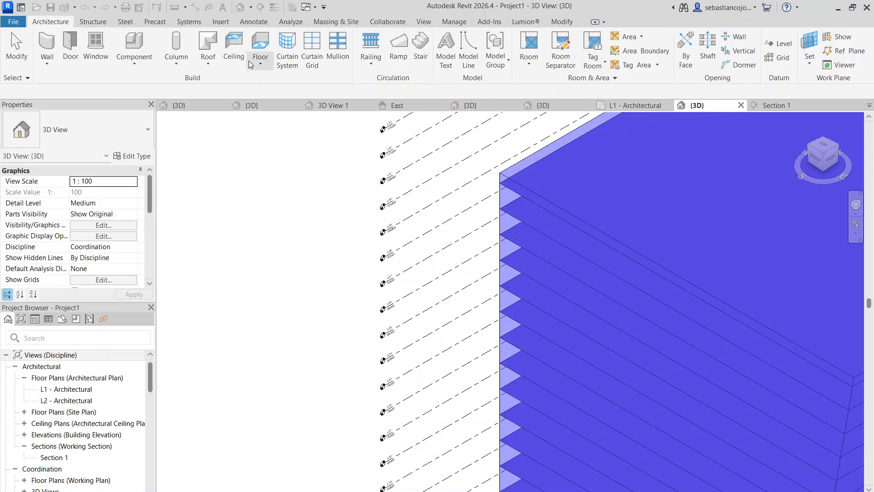
# Step: Create Generic 300mm floors with Floor by Face from the tapered tower's mass floors
pyautogui.click(260, 63)
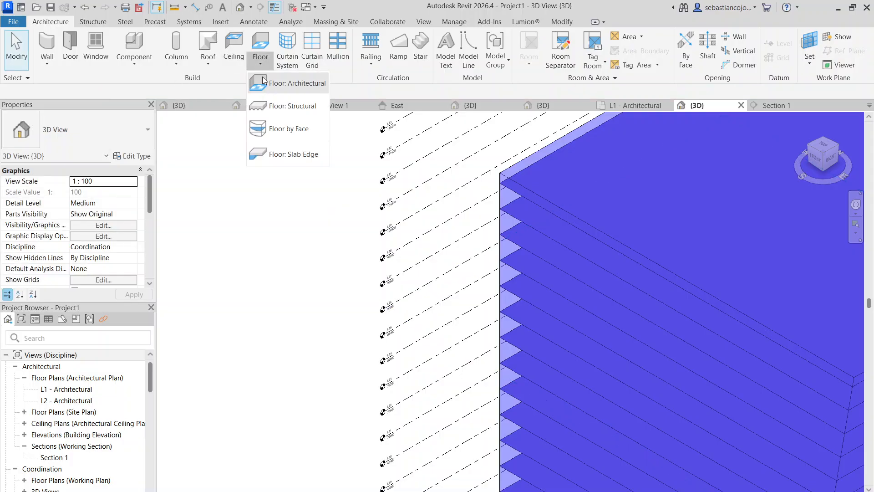
pyautogui.click(279, 126)
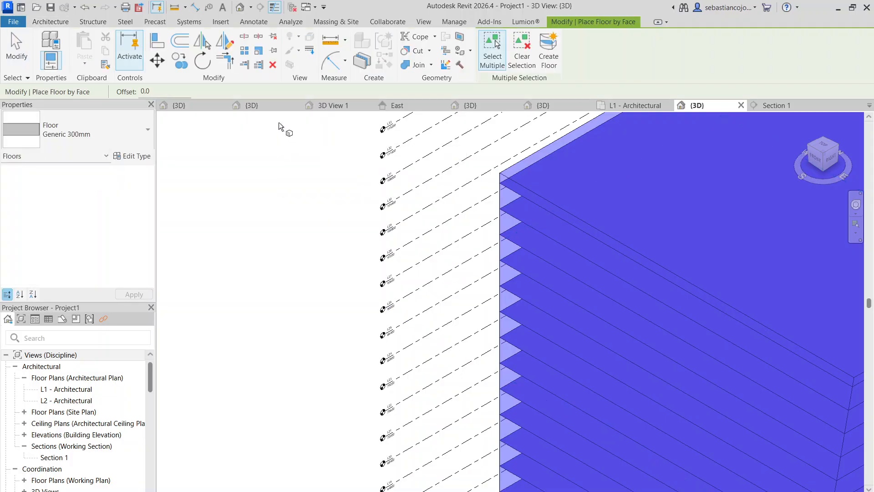
pyautogui.click(548, 213)
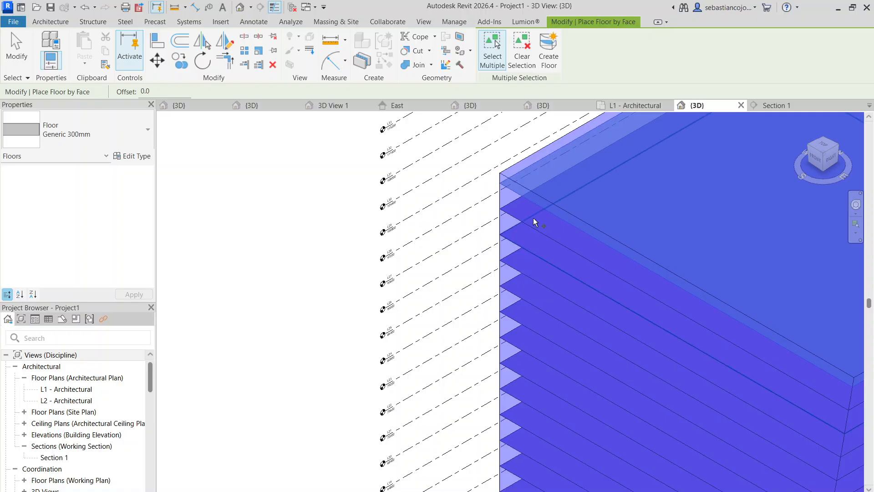
pyautogui.click(531, 255)
pyautogui.click(532, 273)
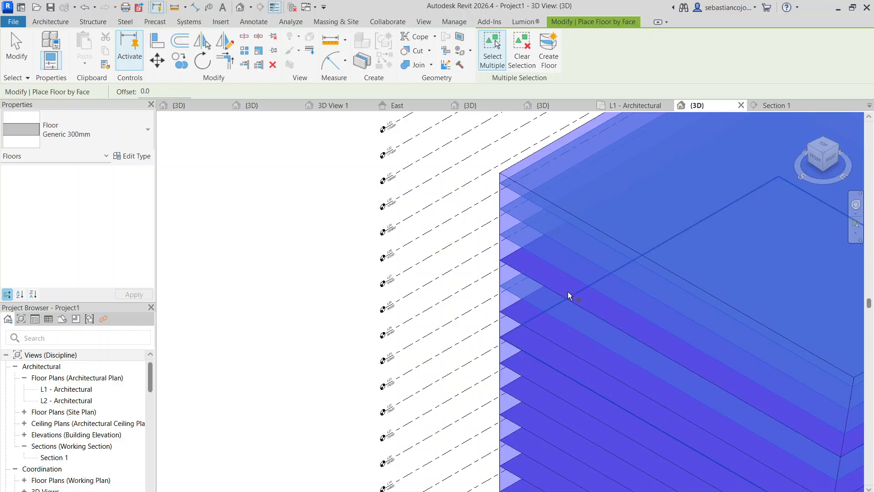
pyautogui.scroll(-8, 556, 287)
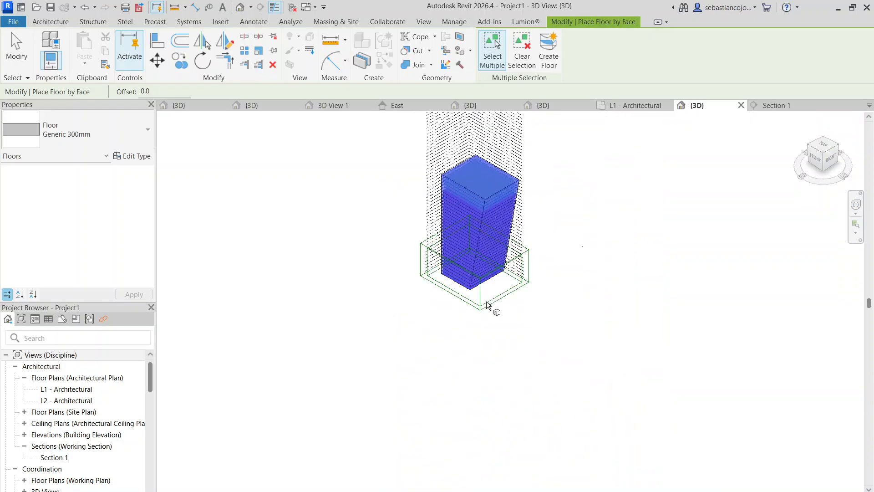
pyautogui.click(549, 60)
pyautogui.scroll(10, 467, 195)
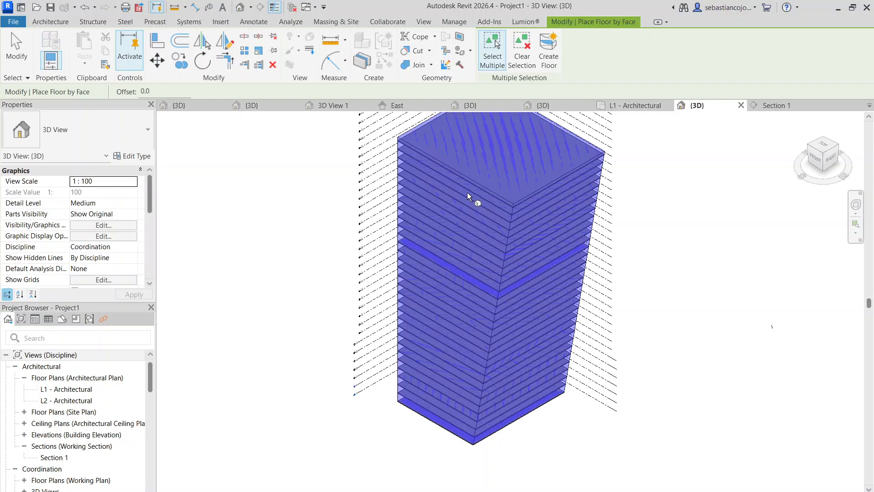
pyautogui.scroll(-5, 466, 184)
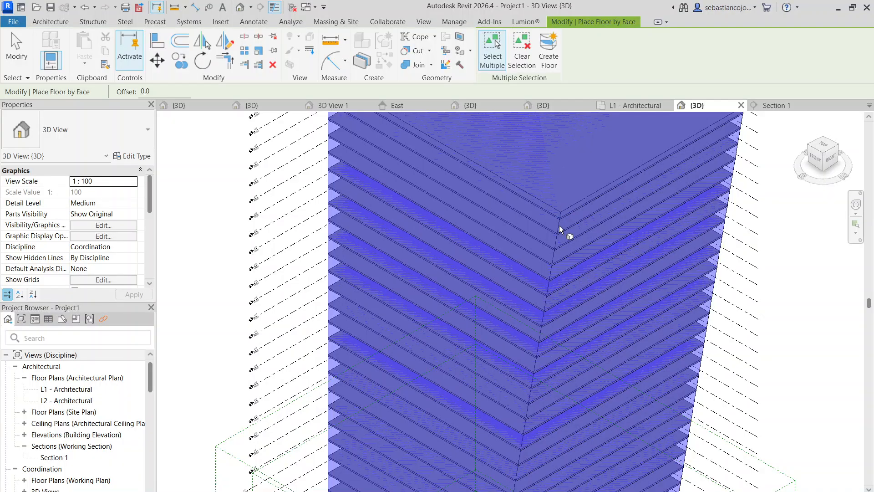
pyautogui.press('Escape')
pyautogui.click(536, 223)
pyautogui.press('Escape')
pyautogui.scroll(-6, 502, 206)
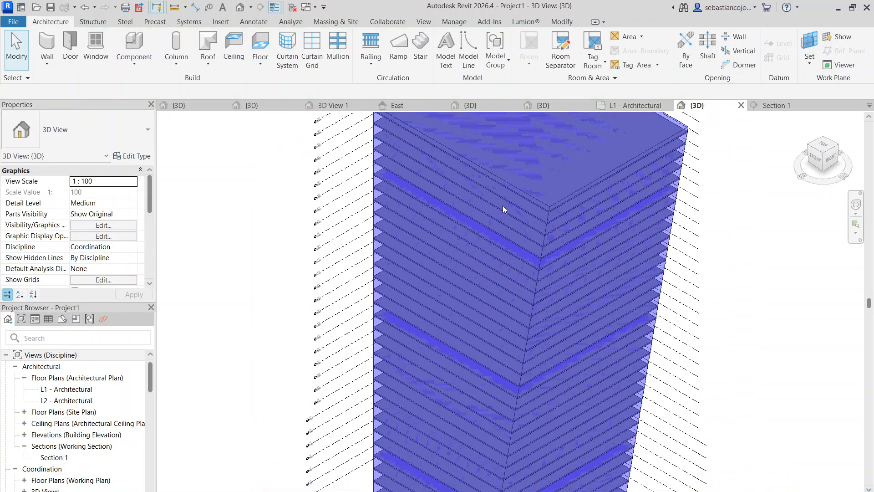
pyautogui.scroll(3, 450, 182)
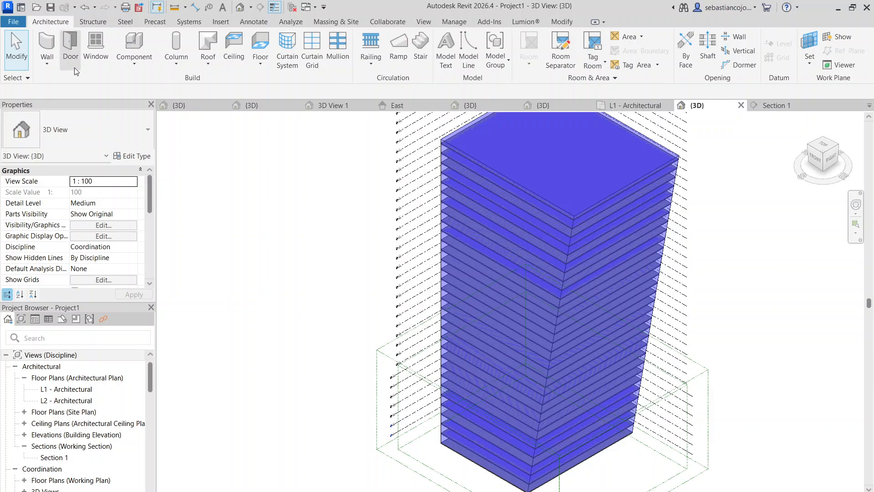
# Step: Start an architectural wall and choose the M_Storefront curtain wall type
pyautogui.click(50, 69)
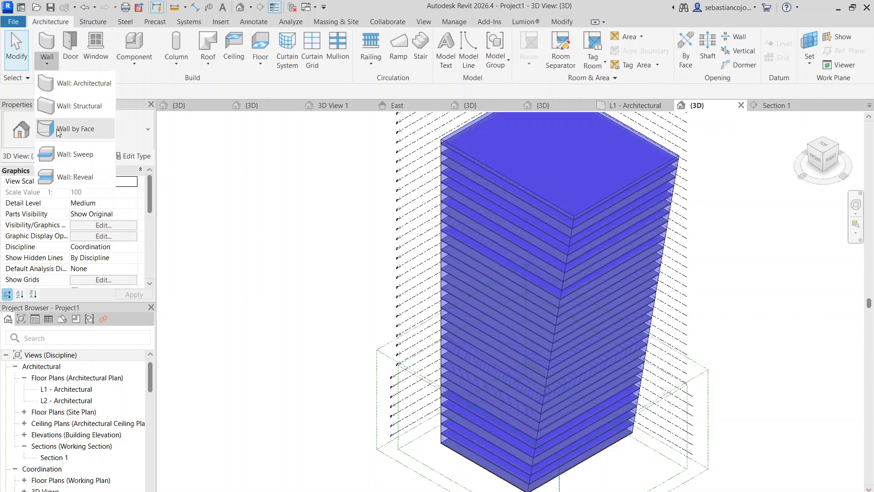
pyautogui.click(83, 95)
pyautogui.click(97, 137)
pyautogui.scroll(-5, 94, 328)
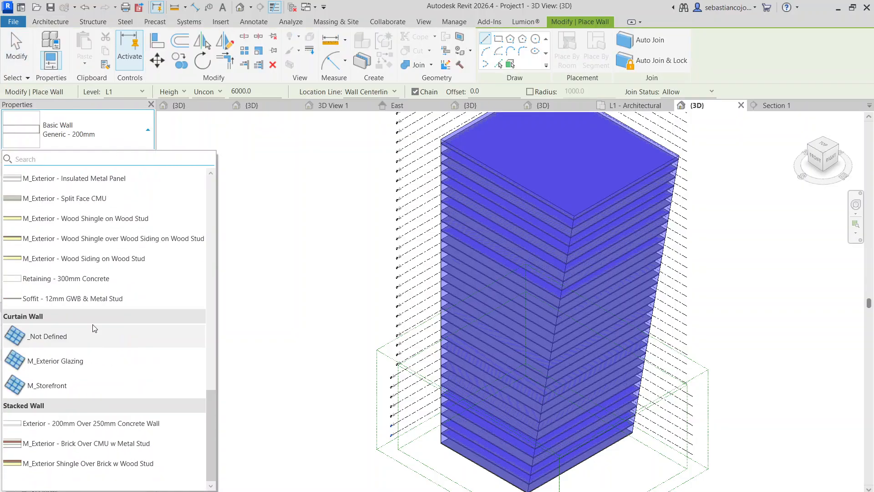
pyautogui.click(63, 384)
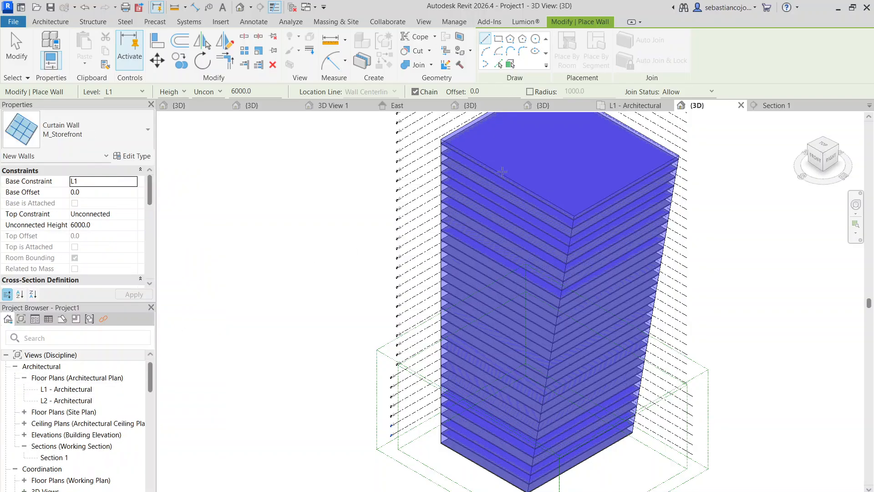
pyautogui.click(78, 132)
# Step: Place the curtain wall on the tower mass's front face using Wall by Face
pyautogui.click(57, 24)
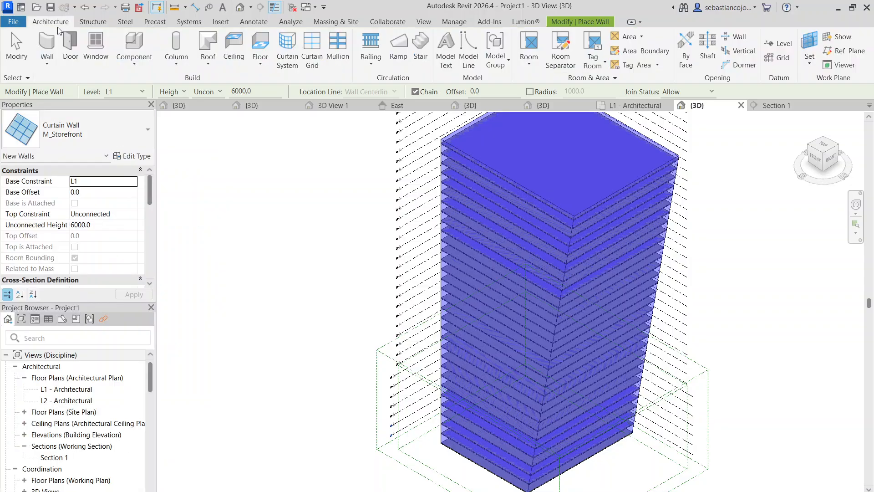
pyautogui.click(53, 63)
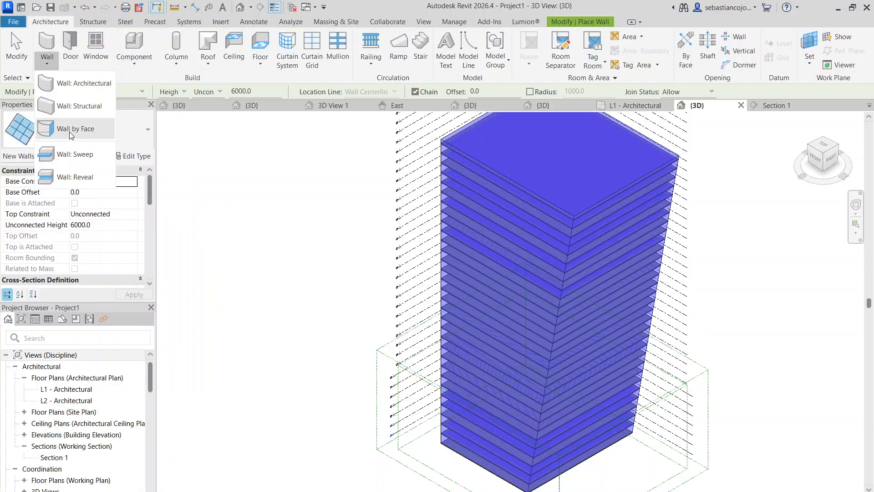
pyautogui.click(69, 131)
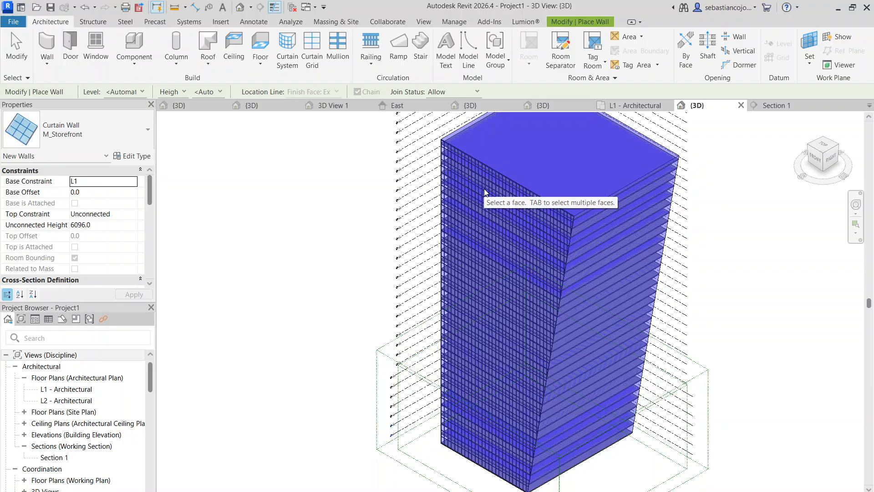
pyautogui.scroll(8, 483, 191)
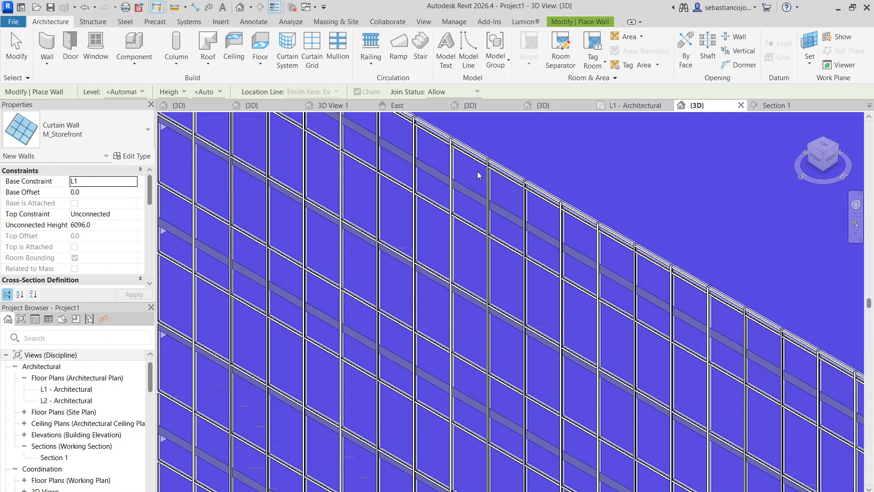
# Step: Try to place the M_Storefront curtain wall on the tower mass's slanted right face using Wall by Face
pyautogui.scroll(-10, 478, 195)
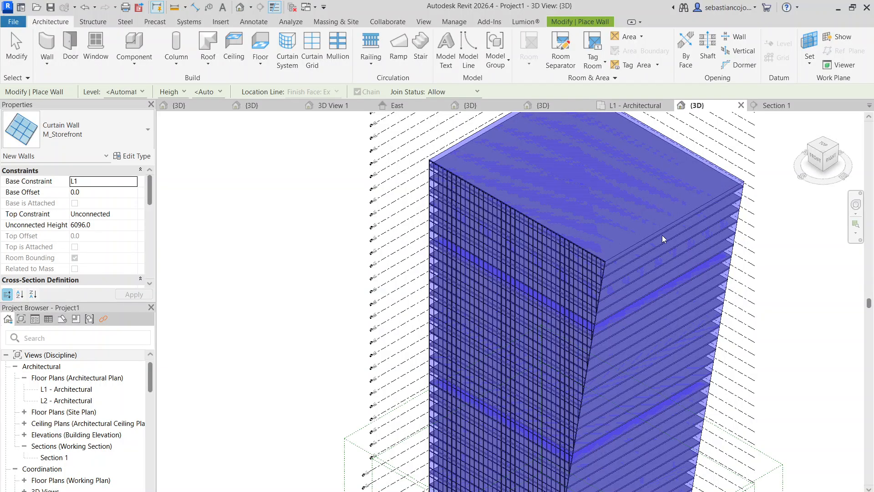
pyautogui.click(660, 231)
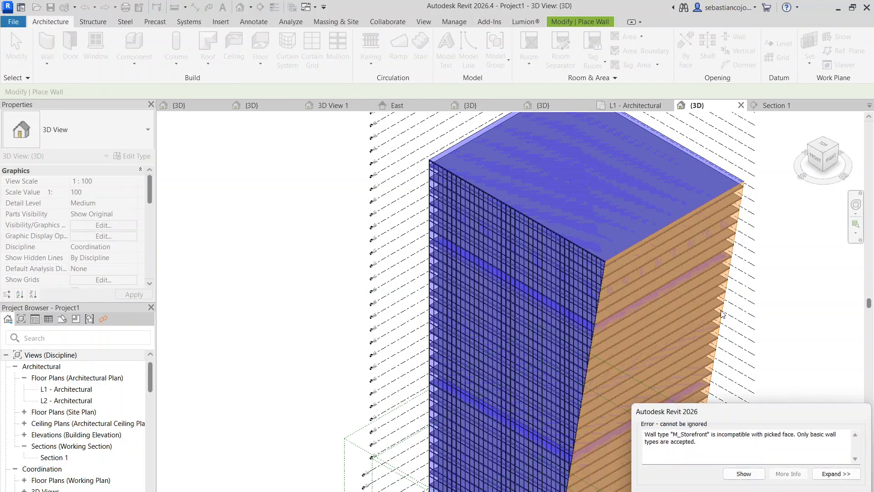
pyautogui.scroll(-4, 661, 331)
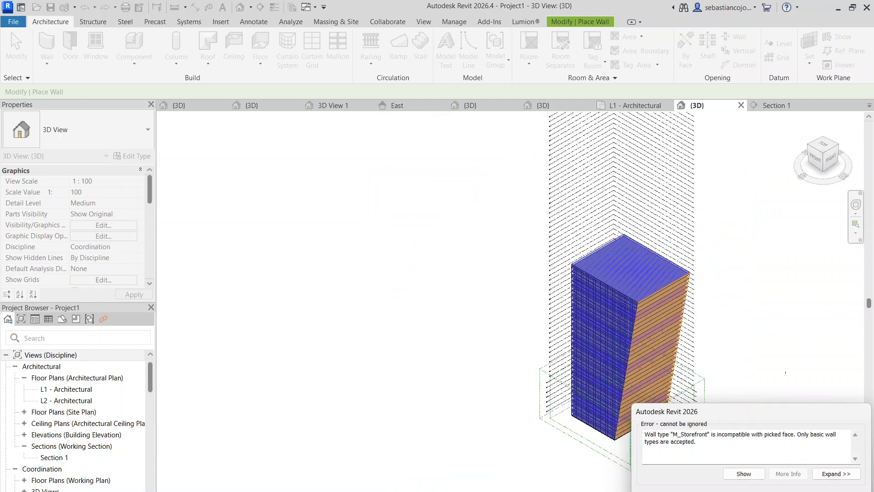
pyautogui.press('Escape')
pyautogui.press('Escape')
pyautogui.scroll(5, 656, 323)
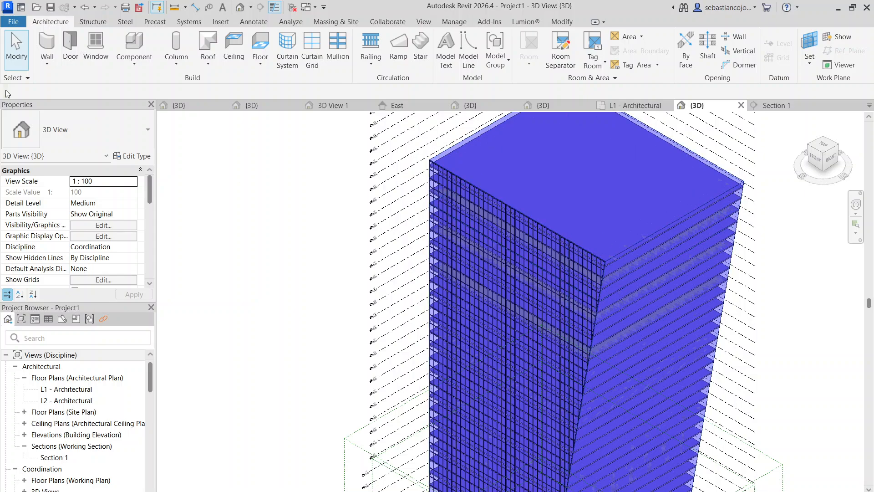
# Step: Start an architectural wall and choose the _Not Defined curtain wall type
pyautogui.click(47, 58)
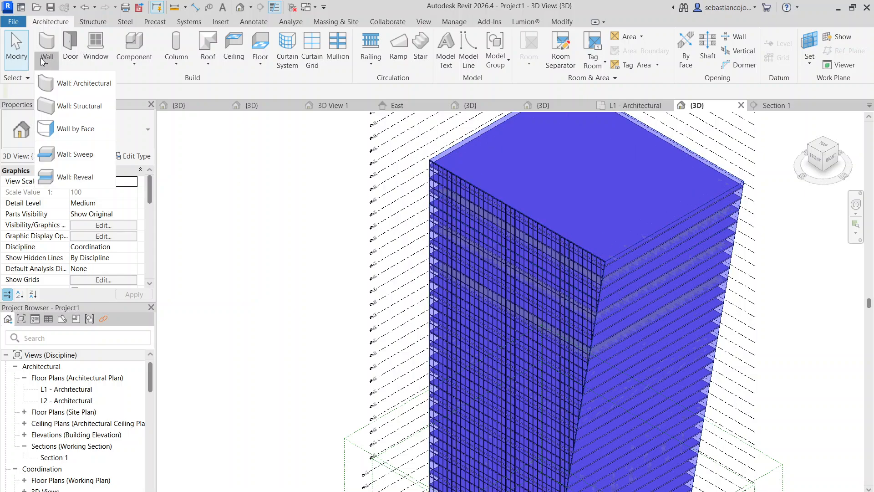
pyautogui.click(65, 91)
pyautogui.click(92, 139)
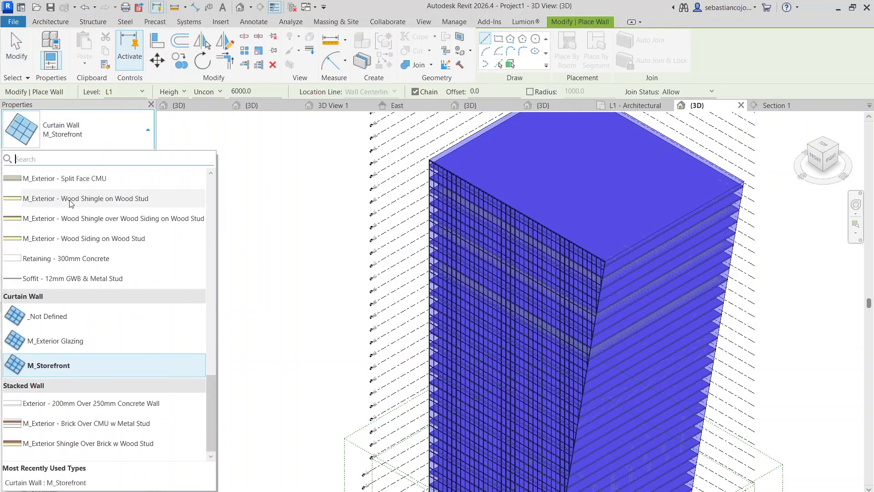
pyautogui.scroll(3, 71, 210)
pyautogui.scroll(-3, 68, 255)
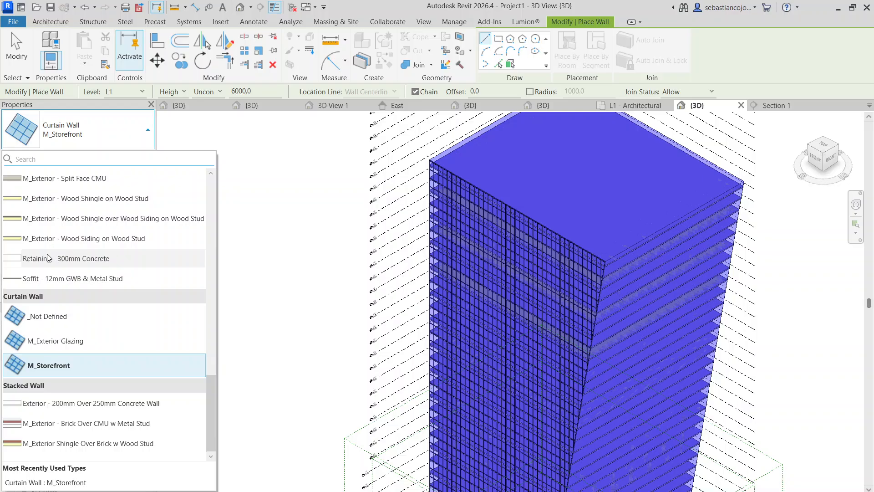
pyautogui.click(36, 317)
pyautogui.click(643, 240)
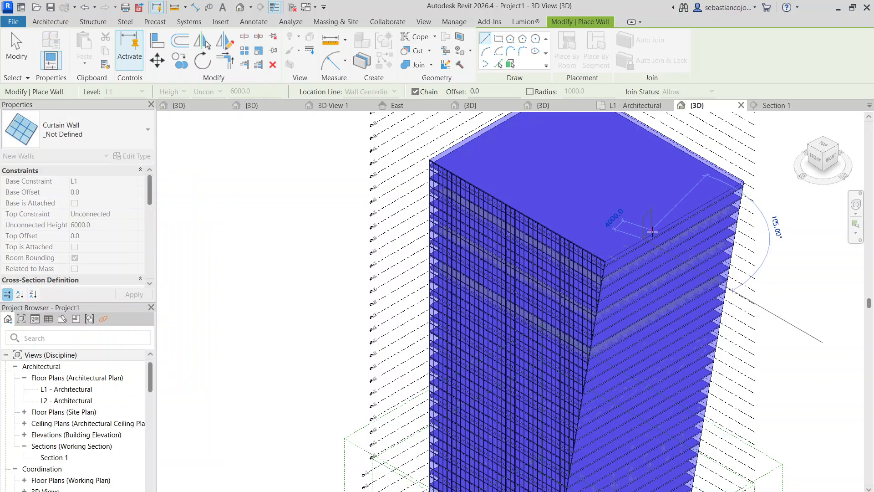
pyautogui.press('Escape')
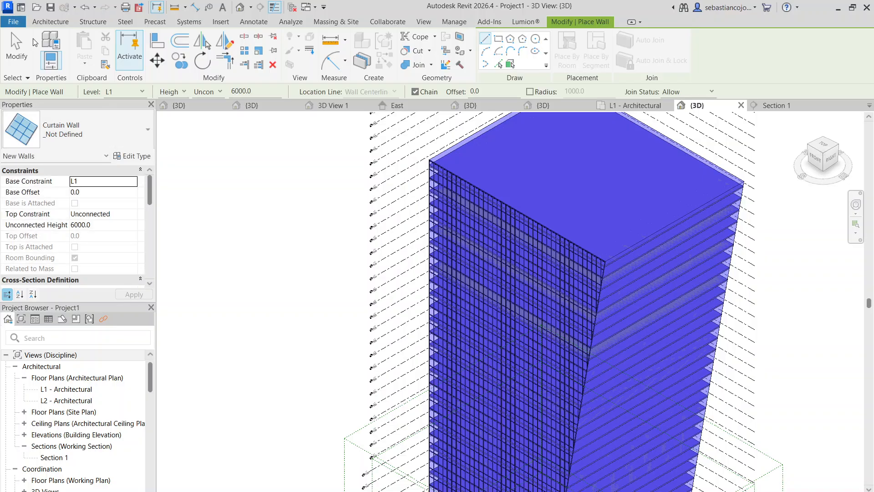
# Step: Try to place the _Not Defined curtain wall on the tower's slanted right face using Wall by Face
pyautogui.click(50, 21)
pyautogui.click(48, 63)
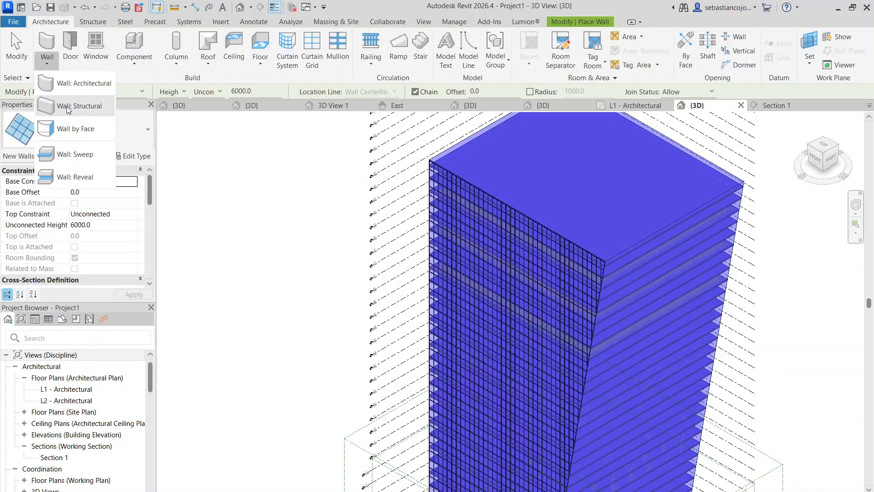
pyautogui.click(71, 129)
pyautogui.click(641, 247)
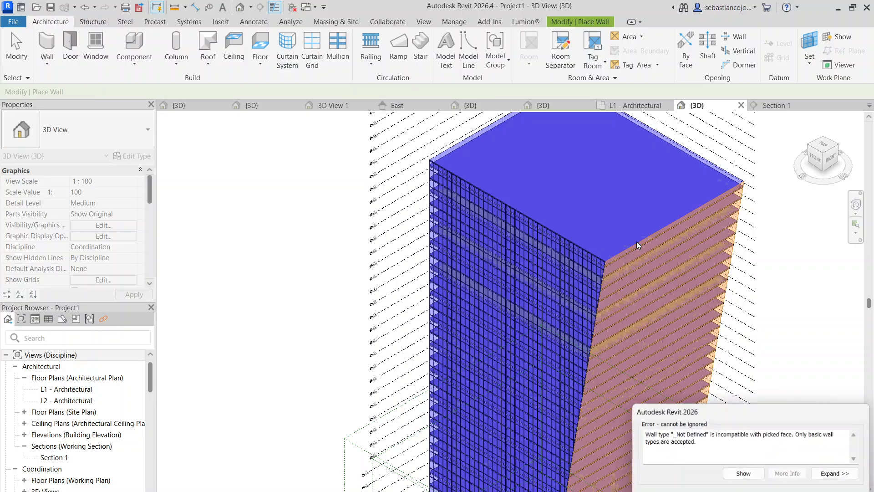
pyautogui.press('Escape')
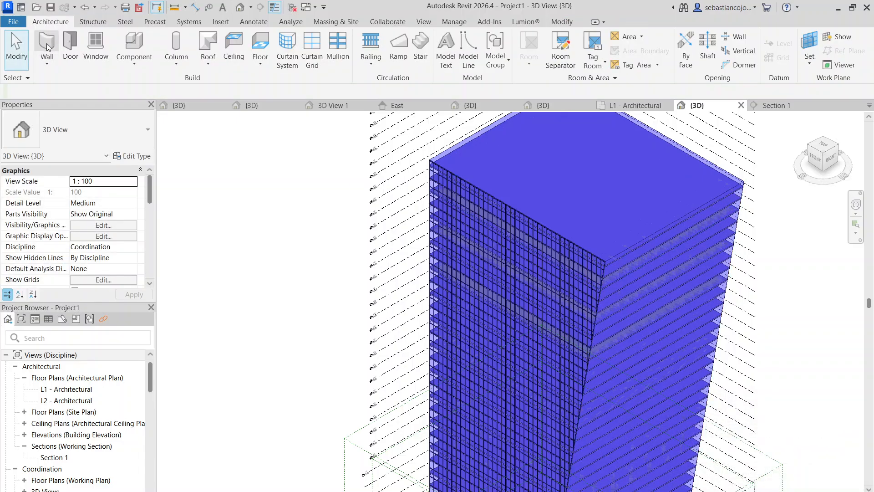
# Step: Start an architectural wall and choose the basic wall type Generic - 100mm Brick
pyautogui.click(47, 63)
pyautogui.click(73, 82)
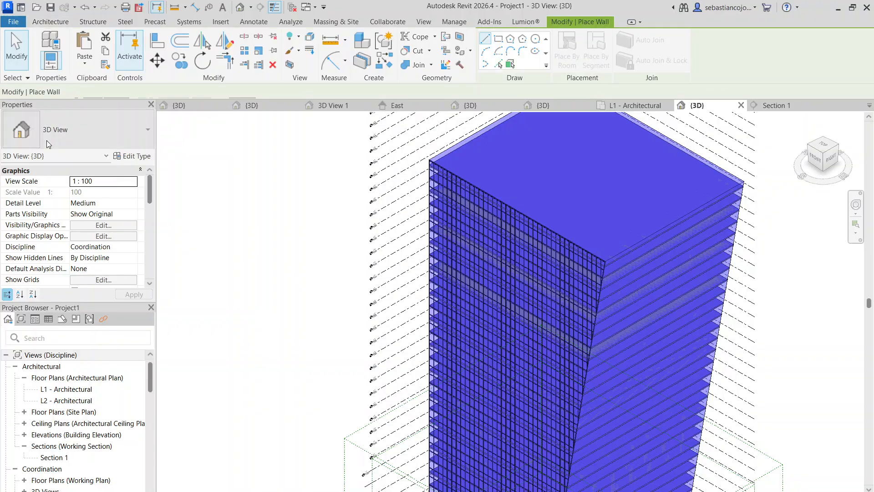
pyautogui.click(46, 137)
pyautogui.scroll(-5, 60, 173)
pyautogui.scroll(3, 59, 178)
pyautogui.scroll(-3, 59, 196)
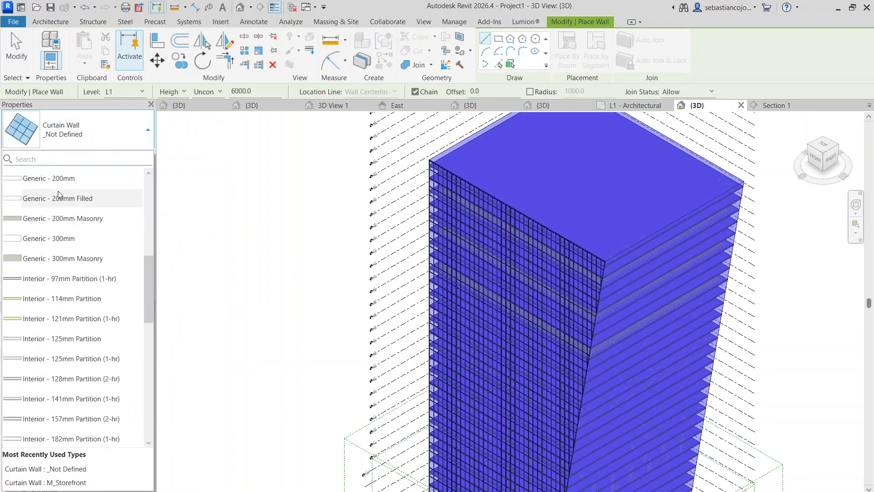
pyautogui.scroll(6, 58, 196)
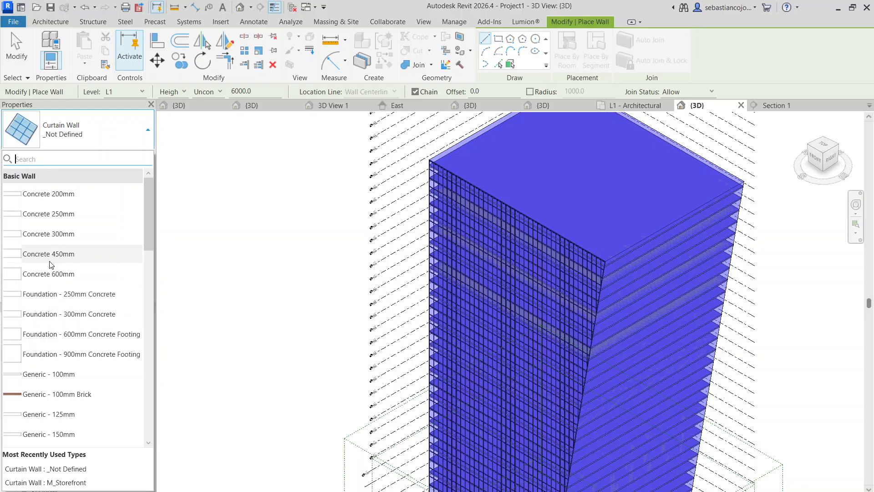
pyautogui.scroll(-2, 51, 257)
pyautogui.scroll(-2, 54, 250)
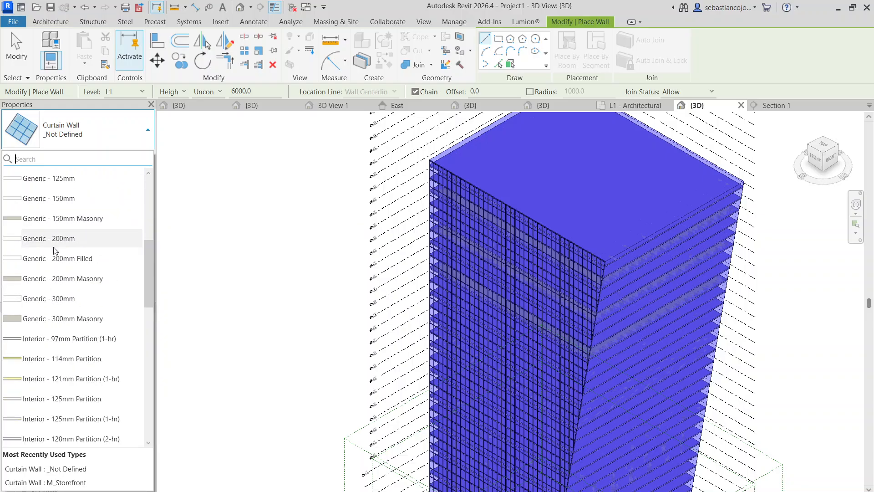
pyautogui.scroll(-1, 70, 235)
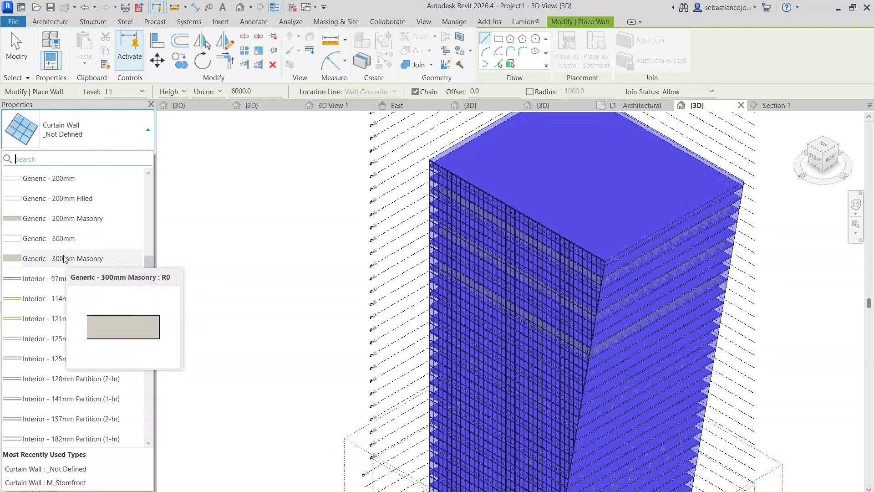
pyautogui.scroll(2, 64, 260)
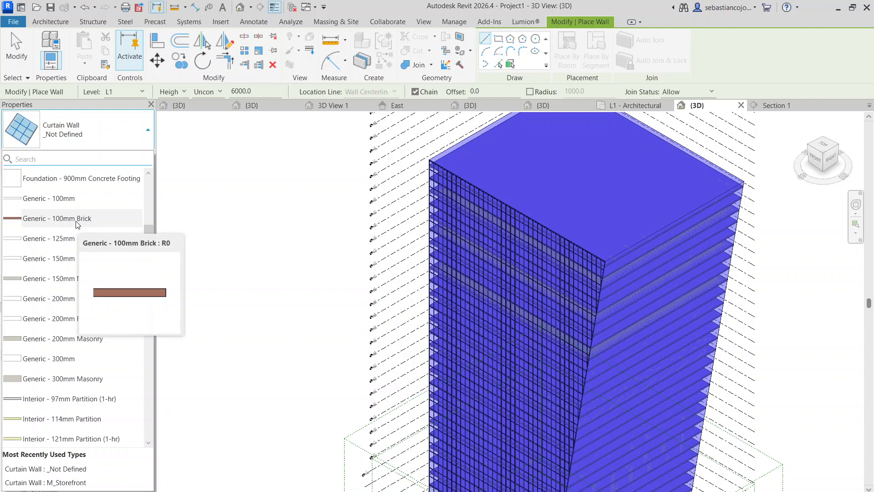
pyautogui.click(77, 219)
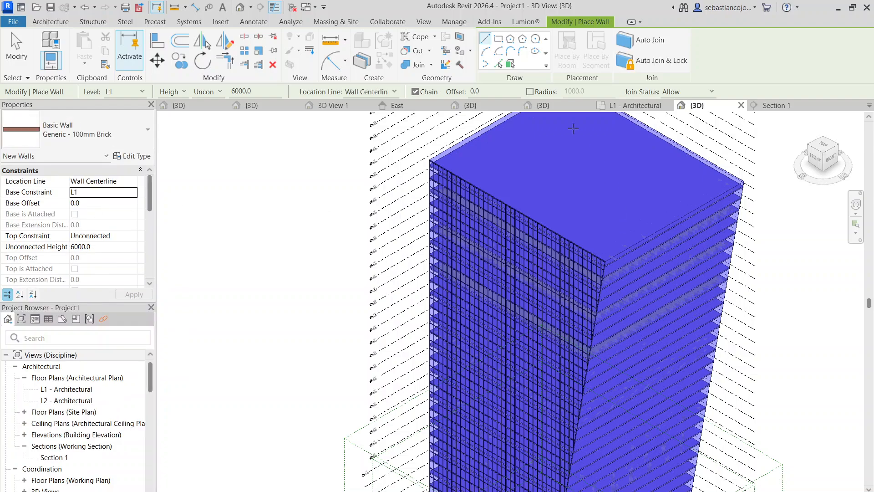
# Step: Place the Generic - 100mm Brick wall on the tower's slanted right face using Wall by Face
pyautogui.click(60, 23)
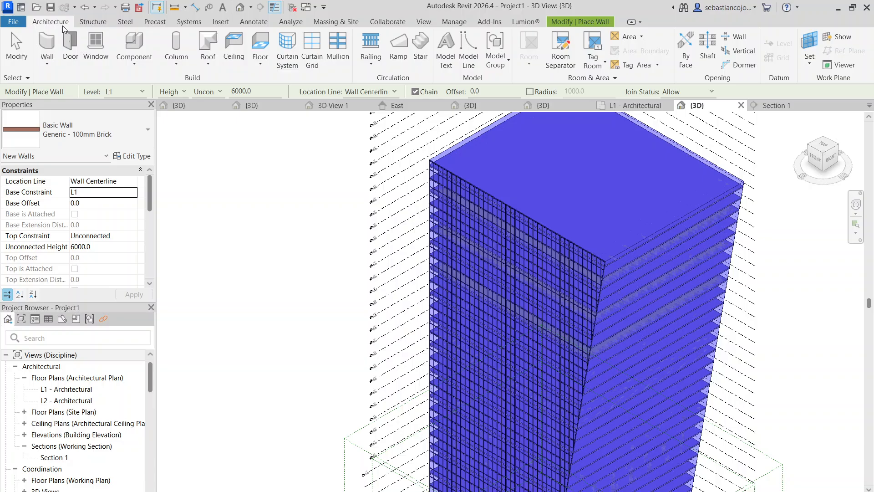
pyautogui.click(54, 67)
pyautogui.click(68, 84)
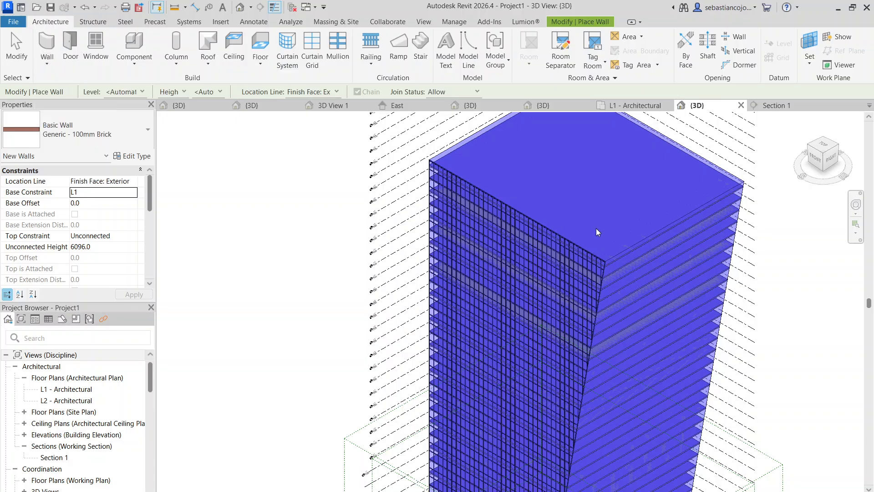
pyautogui.scroll(-2, 637, 223)
pyautogui.scroll(5, 628, 204)
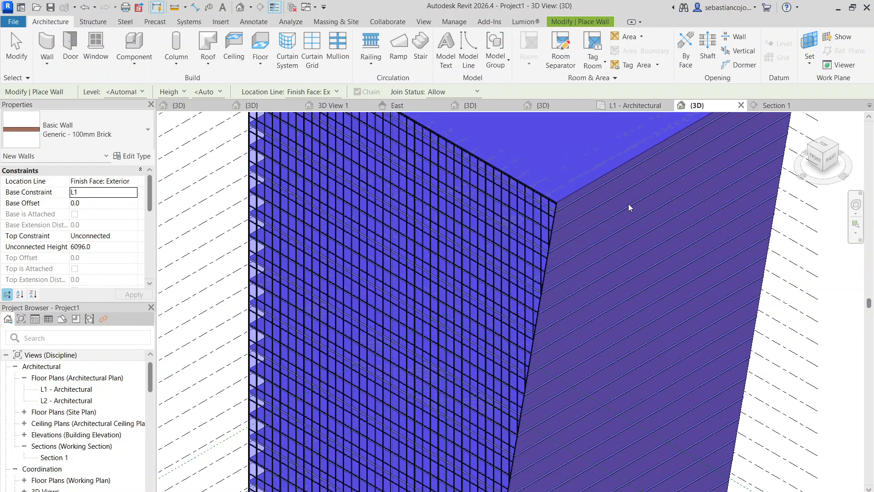
pyautogui.press('Escape')
pyautogui.press('Escape')
# Step: Examine the brick wall on the slanted face and its properties, and inspect the tower's opposite side
pyautogui.click(501, 182)
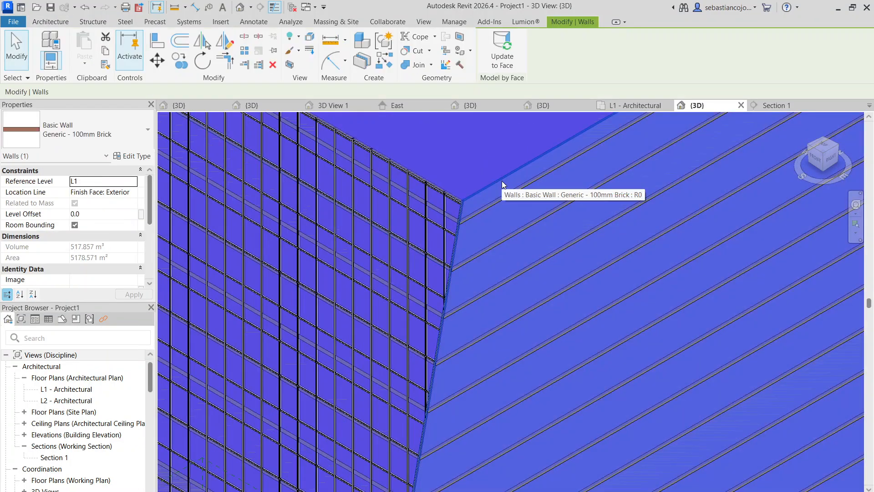
pyautogui.scroll(-3, 502, 181)
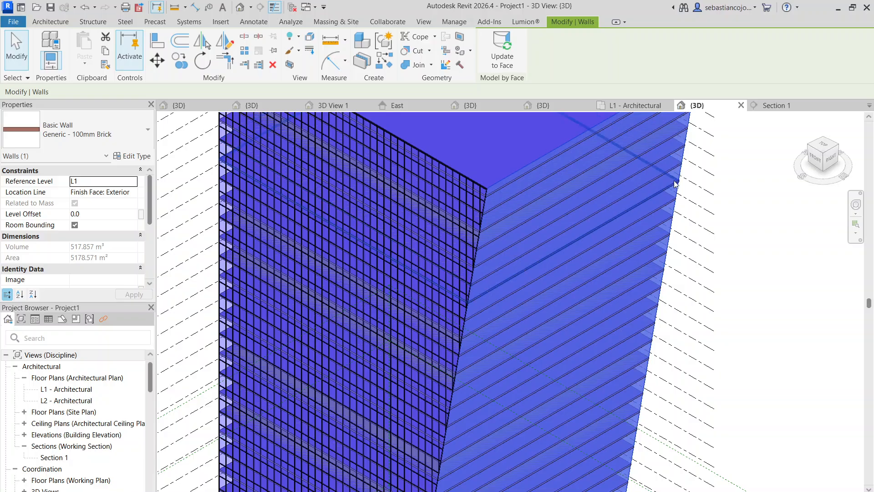
pyautogui.scroll(-5, 614, 192)
pyautogui.press('Escape')
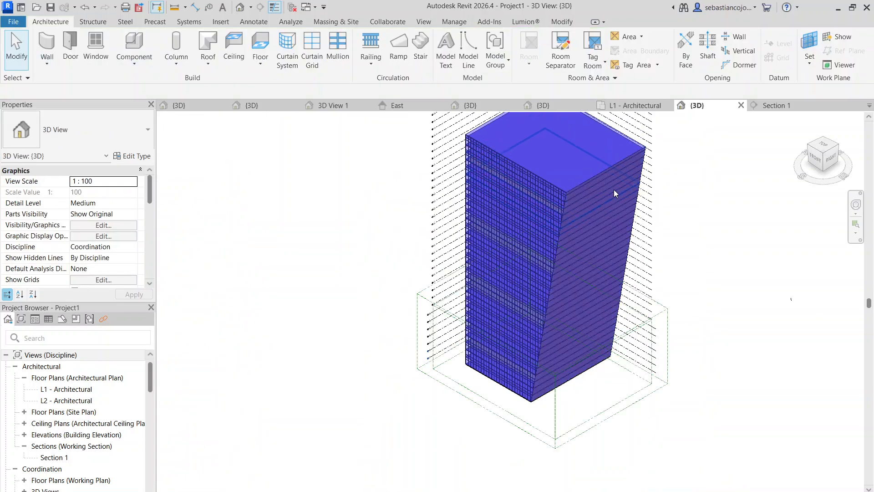
pyautogui.scroll(1, 525, 193)
pyautogui.scroll(-1, 565, 170)
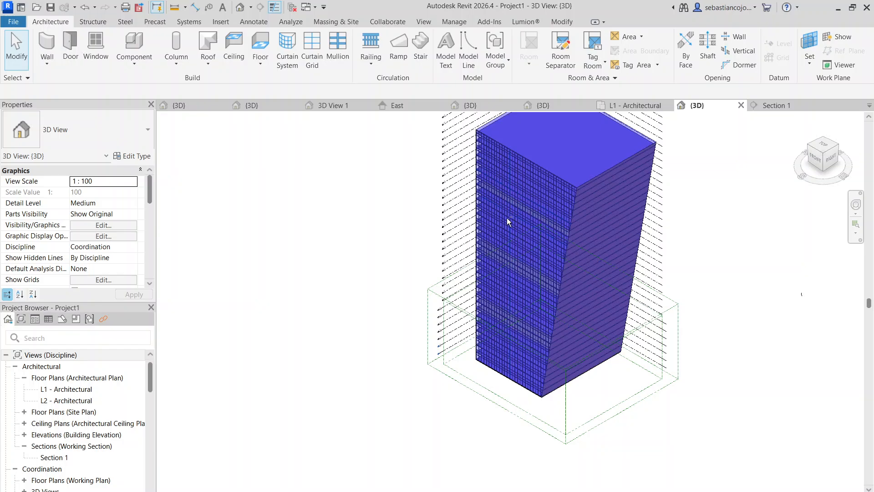
pyautogui.keyDown('shift'); pyautogui.moveTo(507, 218); pyautogui.dragTo(732, 277, button='middle'); pyautogui.keyUp('shift')
pyautogui.moveTo(642, 245); pyautogui.dragTo(569, 301, button='middle')
pyautogui.scroll(1, 608, 173)
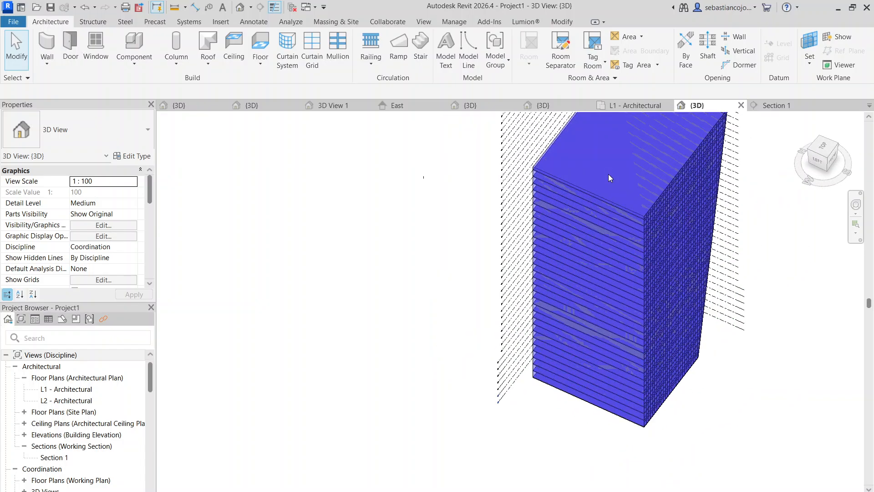
pyautogui.scroll(5, 608, 174)
# Step: Close the mass family's 3D view and save the family as Family3 in the Downloads folder
pyautogui.hotkey('ctrl', 'Tab')
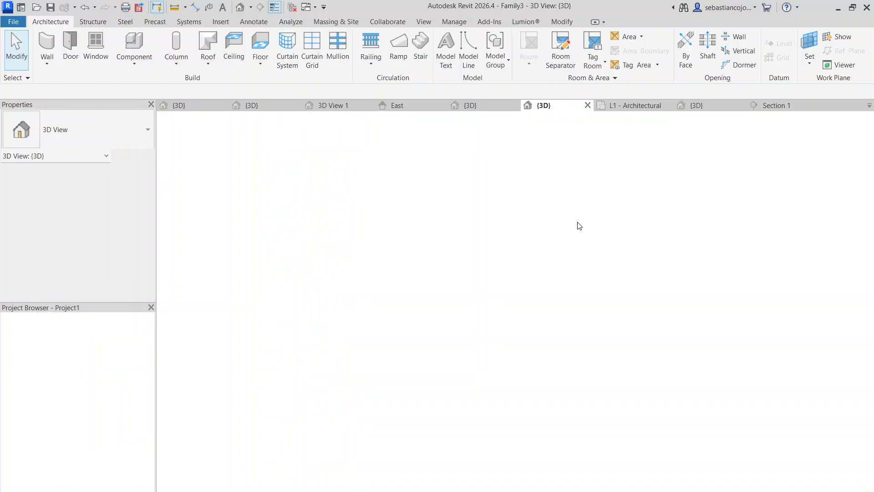
pyautogui.click(588, 105)
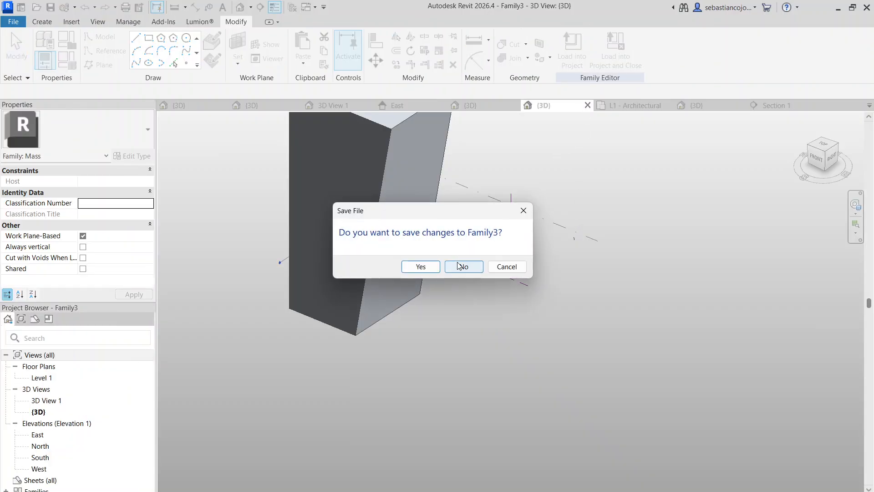
pyautogui.click(419, 266)
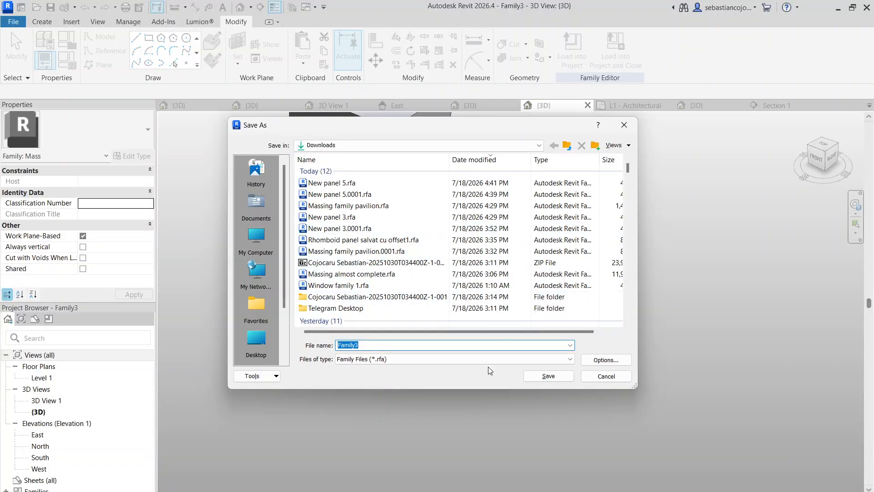
pyautogui.click(532, 376)
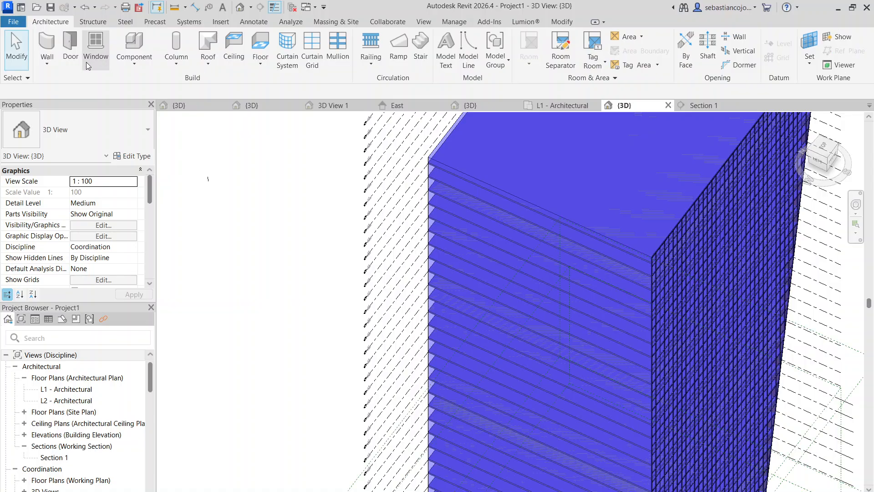
# Step: Place Generic - 100mm Brick walls on the tower's two remaining uncovered side faces using Wall by Face
pyautogui.click(44, 66)
pyautogui.click(73, 129)
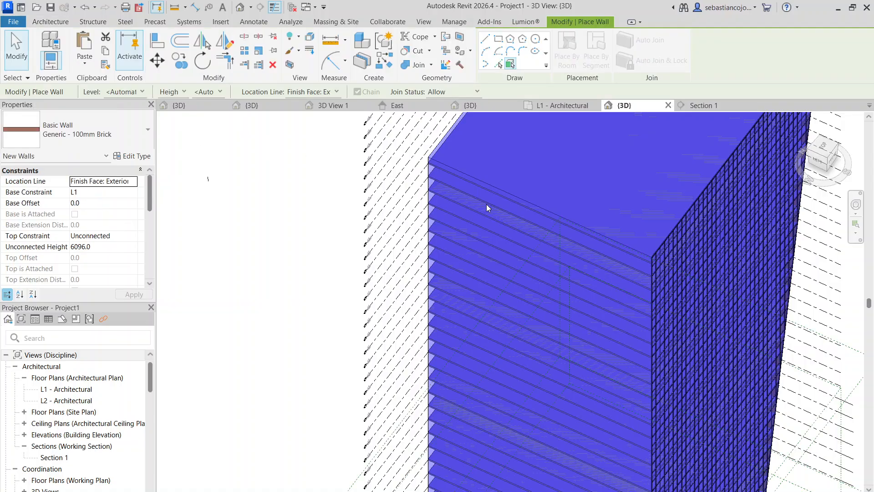
pyautogui.click(507, 190)
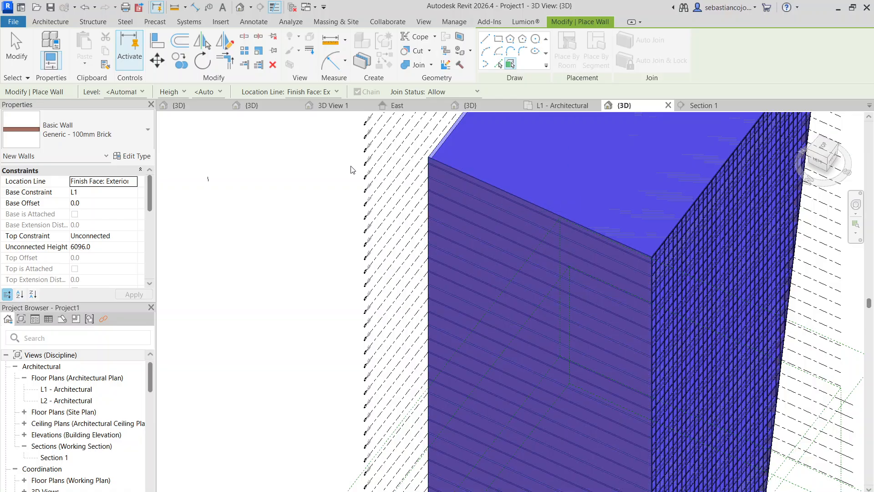
pyautogui.keyDown('shift'); pyautogui.moveTo(408, 168); pyautogui.dragTo(514, 170, button='middle'); pyautogui.keyUp('shift')
pyautogui.click(513, 168)
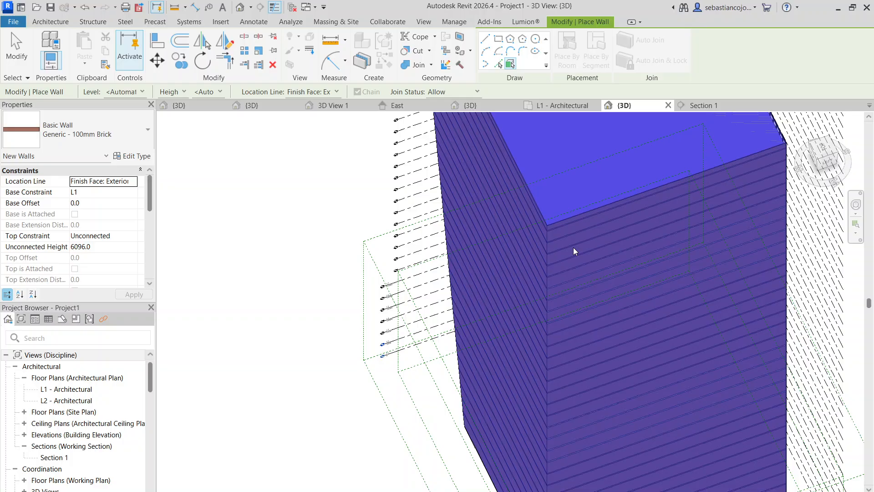
pyautogui.press('Escape')
pyautogui.press('Escape')
# Step: Change the brick wall on the tower's grid-facing vertical side to the M_Storefront curtain wall type
pyautogui.click(563, 222)
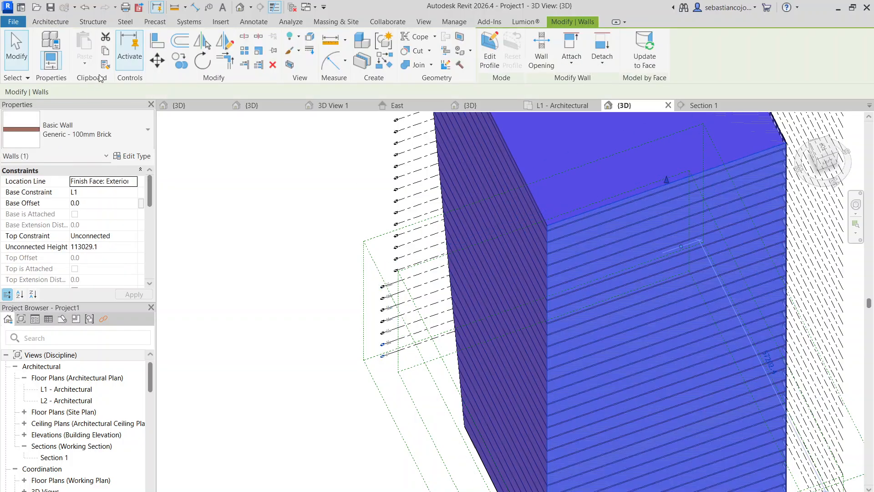
pyautogui.click(78, 125)
pyautogui.scroll(-10, 55, 359)
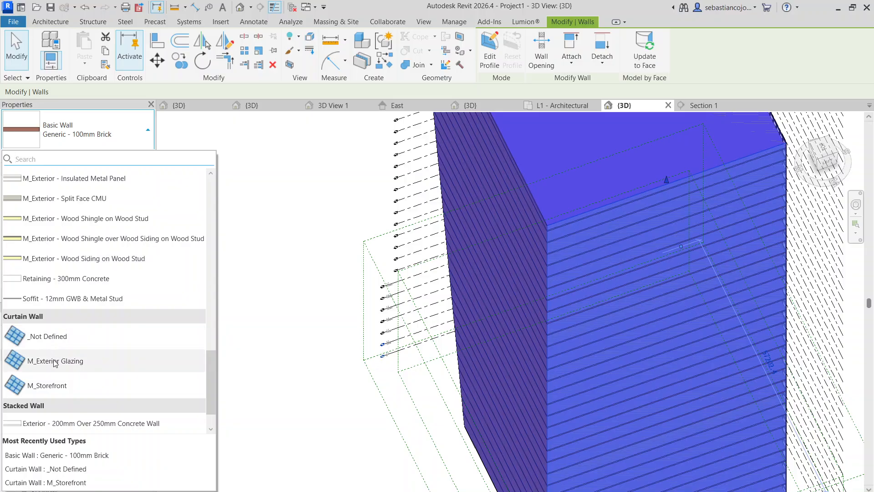
pyautogui.click(64, 384)
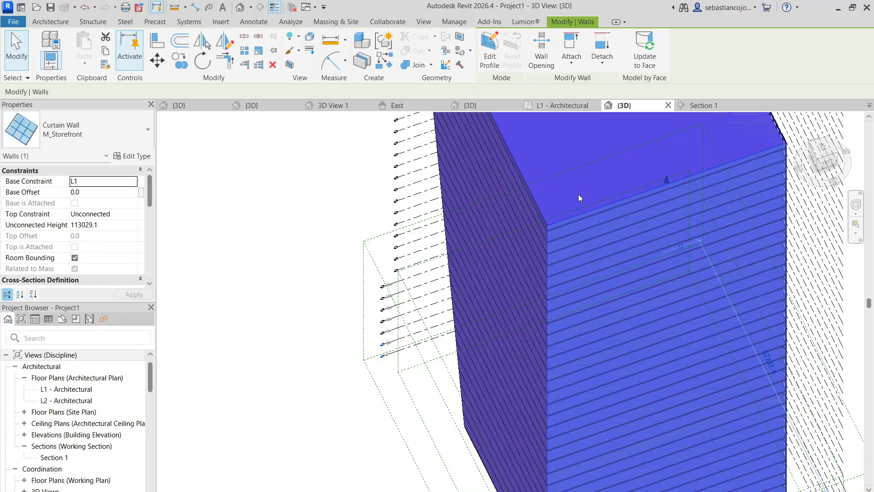
pyautogui.scroll(-3, 576, 192)
pyautogui.scroll(4, 562, 182)
pyautogui.press('Escape')
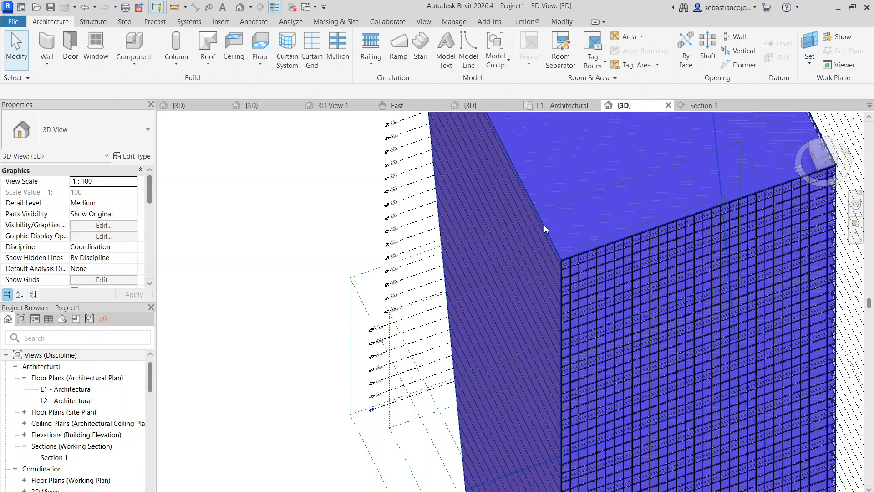
# Step: Change the Generic - 100mm Brick wall on the adjacent tapering face to the M_Storefront curtain wall type
pyautogui.click(545, 225)
pyautogui.press('Escape')
pyautogui.scroll(-3, 524, 253)
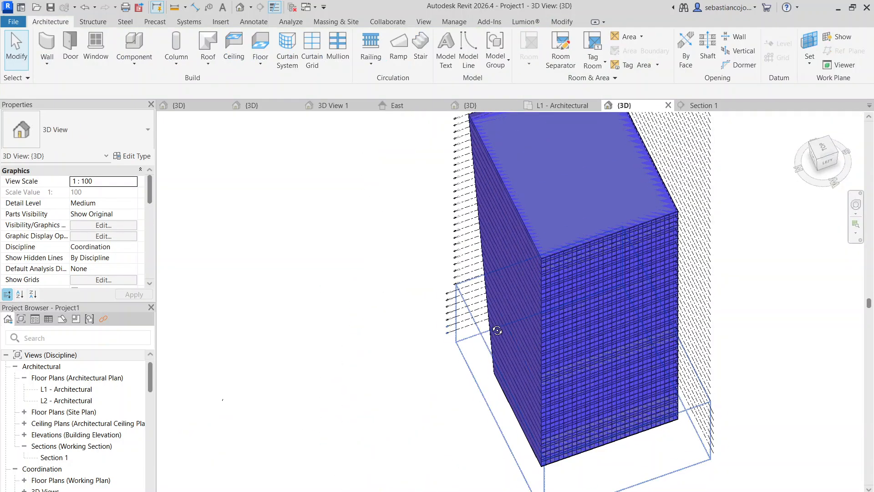
pyautogui.scroll(5, 531, 269)
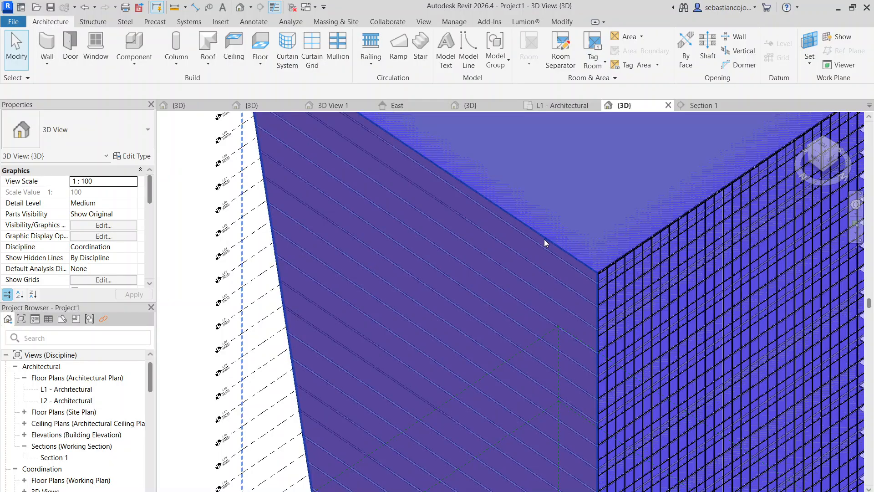
pyautogui.click(545, 239)
pyautogui.click(141, 137)
pyautogui.scroll(-8, 78, 254)
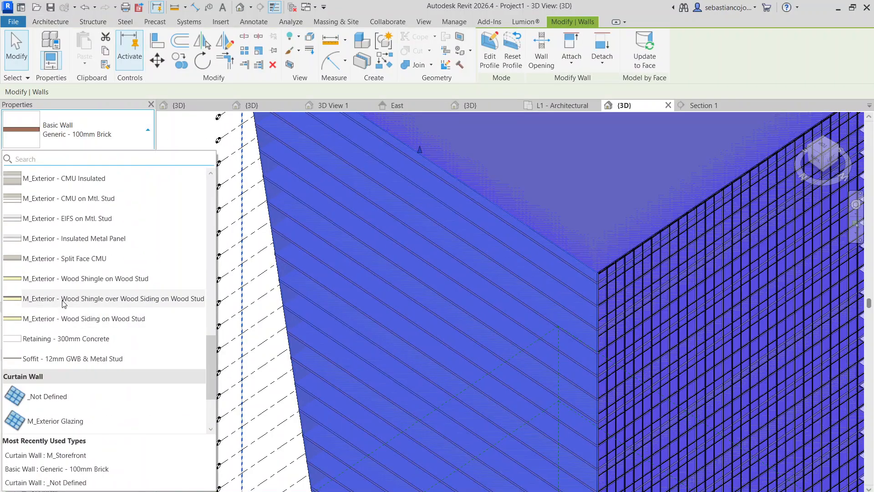
pyautogui.click(63, 345)
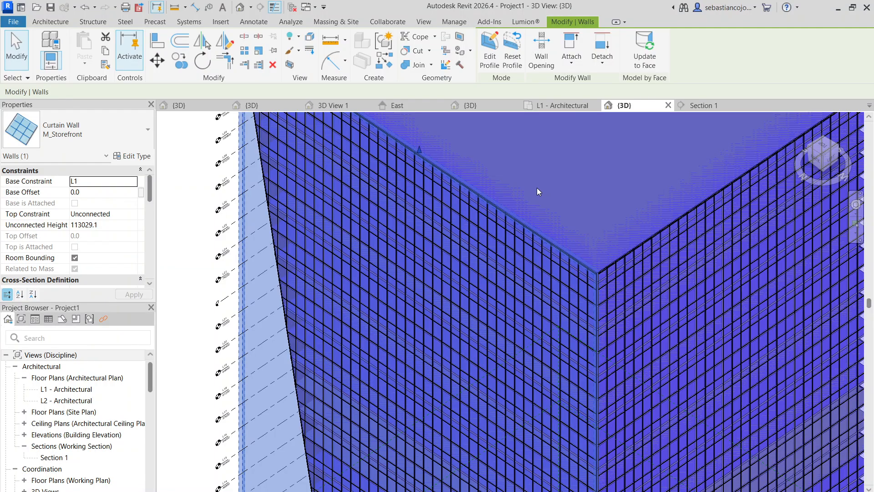
pyautogui.press('Escape')
# Step: Try to change the Generic - 100mm Brick wall on the tower's slanted face to the M_Storefront curtain wall type
pyautogui.scroll(-6, 537, 188)
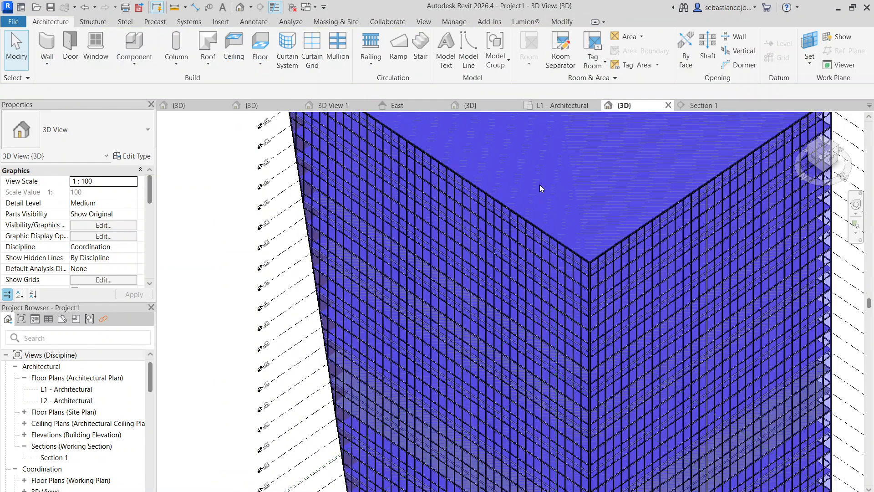
pyautogui.keyDown('shift'); pyautogui.moveTo(430, 258); pyautogui.dragTo(527, 221, button='middle'); pyautogui.keyUp('shift')
pyautogui.scroll(8, 417, 168)
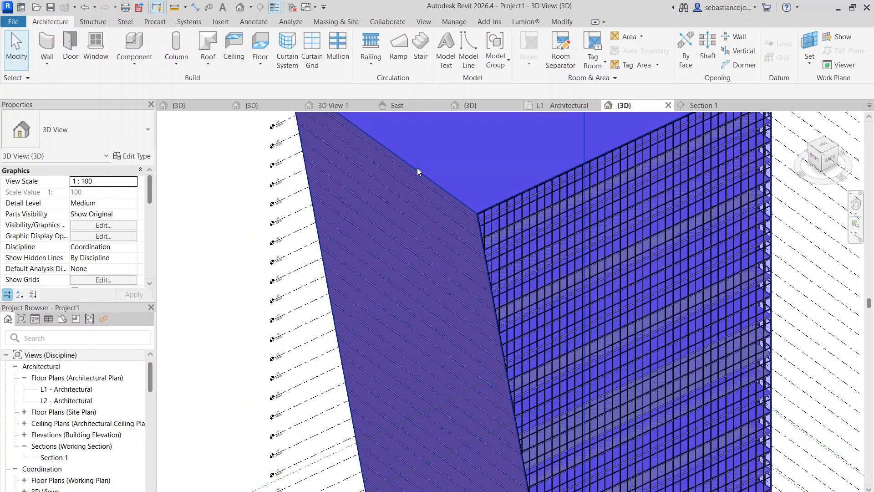
pyautogui.scroll(2, 416, 181)
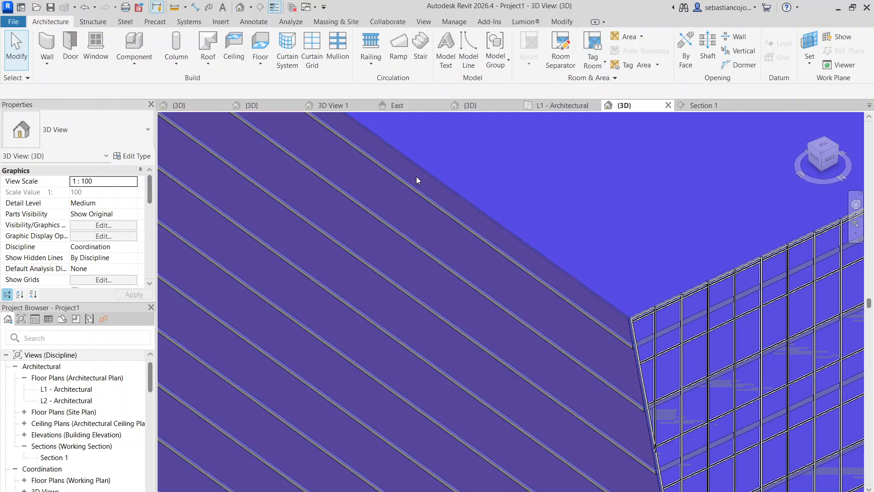
pyautogui.scroll(-1, 416, 176)
pyautogui.click(423, 171)
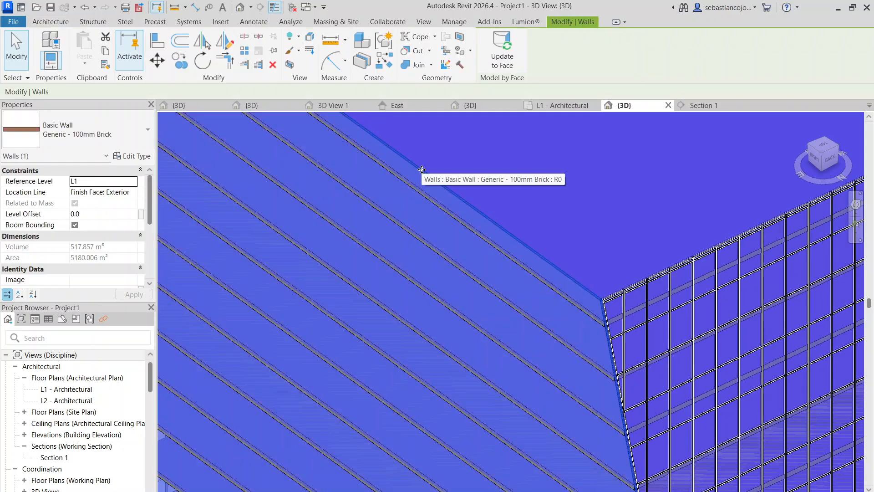
pyautogui.scroll(-4, 422, 170)
pyautogui.click(98, 132)
pyautogui.scroll(-8, 106, 265)
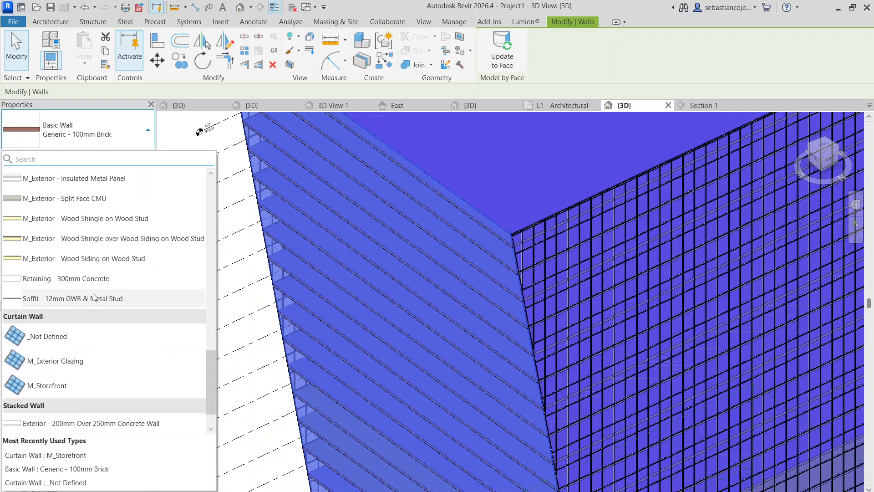
pyautogui.click(71, 345)
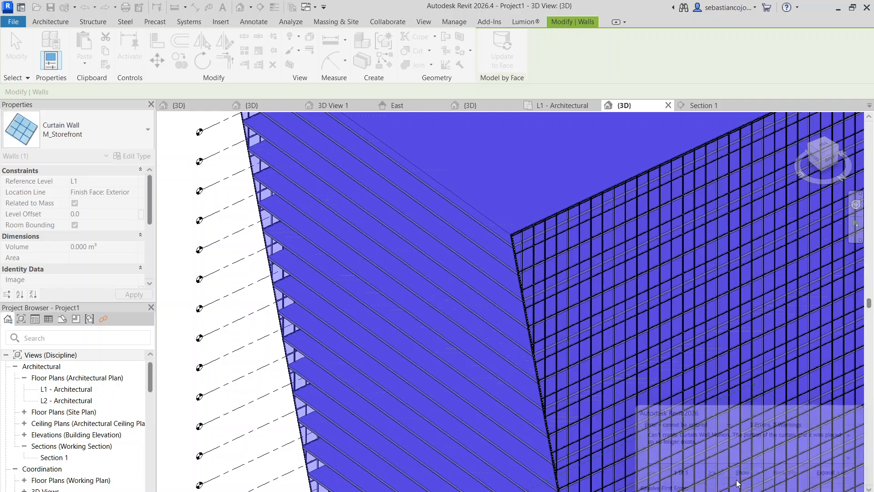
# Step: Examine the tower's slanted face along its base and upper edge
pyautogui.scroll(-6, 512, 256)
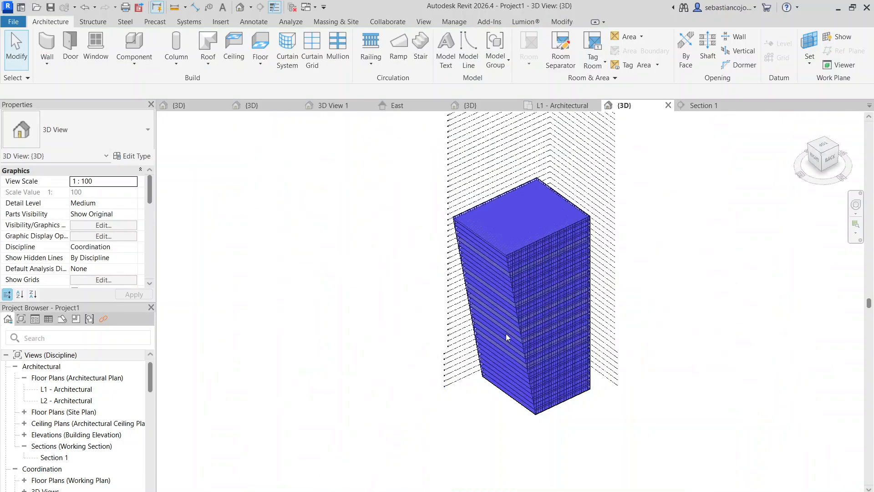
pyautogui.scroll(3, 507, 333)
pyautogui.scroll(4, 473, 266)
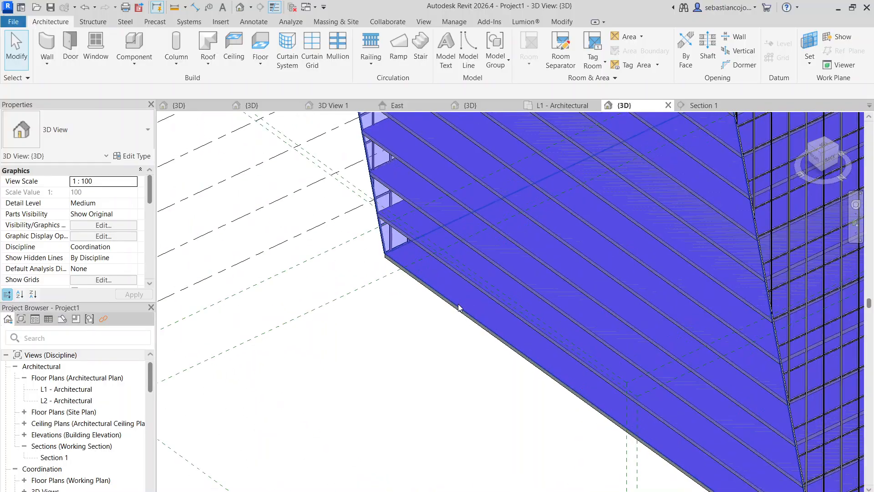
pyautogui.click(458, 305)
pyautogui.scroll(-6, 459, 305)
pyautogui.press('Escape')
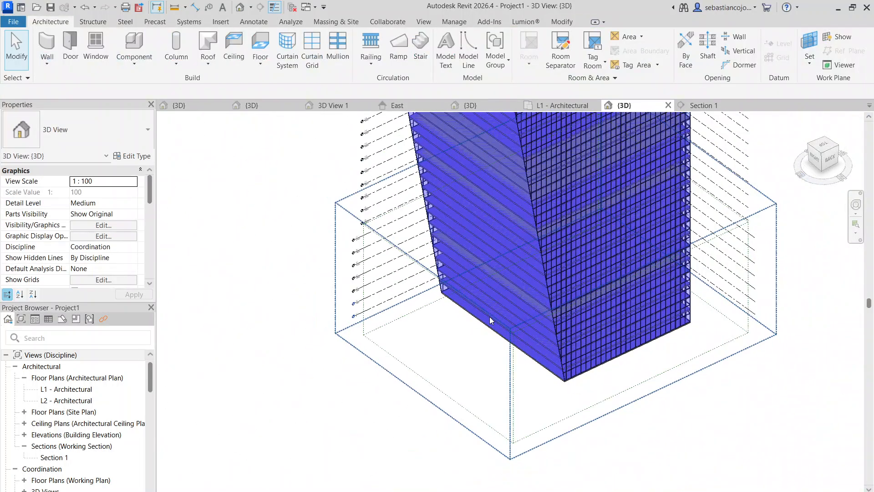
pyautogui.scroll(5, 475, 154)
pyautogui.scroll(2, 467, 171)
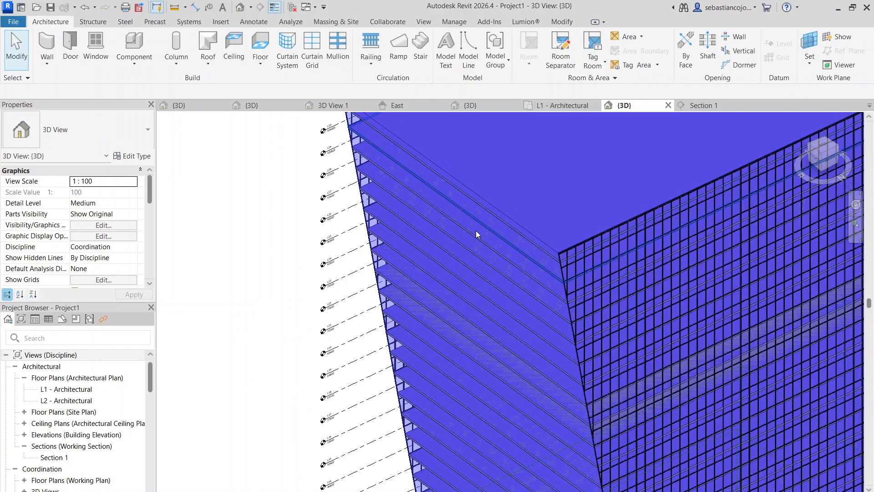
pyautogui.scroll(-5, 476, 234)
# Step: Inspect the tower's opposite sides and the curtain wall tops against the upper levels, including L32
pyautogui.keyDown('shift'); pyautogui.moveTo(484, 326); pyautogui.dragTo(718, 367, button='middle'); pyautogui.keyUp('shift')
pyautogui.scroll(7, 489, 249)
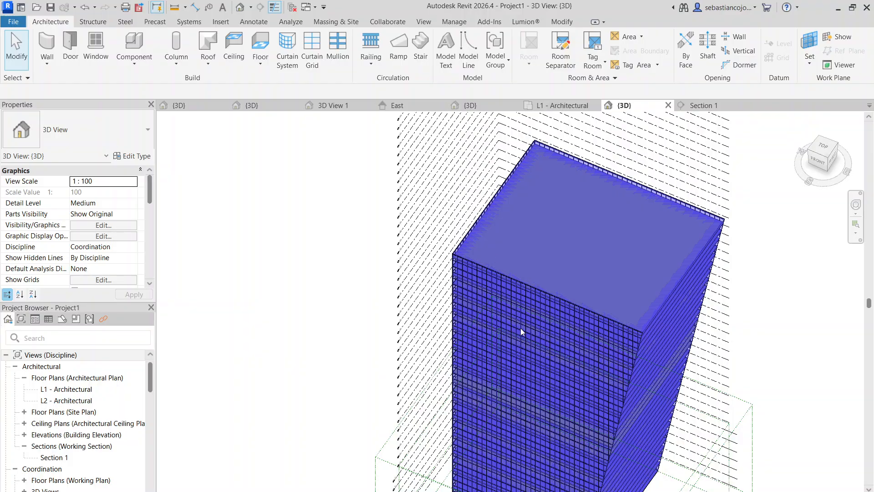
pyautogui.scroll(-1, 497, 274)
pyautogui.scroll(1, 390, 236)
pyautogui.keyDown('shift'); pyautogui.moveTo(407, 237); pyautogui.dragTo(388, 193, button='middle'); pyautogui.keyUp('shift')
pyautogui.scroll(3, 388, 194)
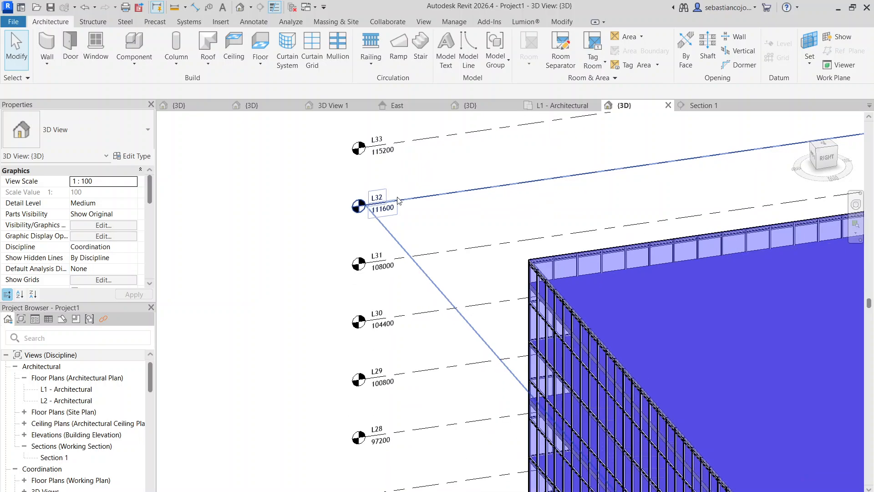
pyautogui.scroll(-4, 444, 275)
pyautogui.scroll(-3, 444, 275)
pyautogui.keyDown('shift'); pyautogui.moveTo(466, 379); pyautogui.dragTo(502, 397, button='middle'); pyautogui.keyUp('shift')
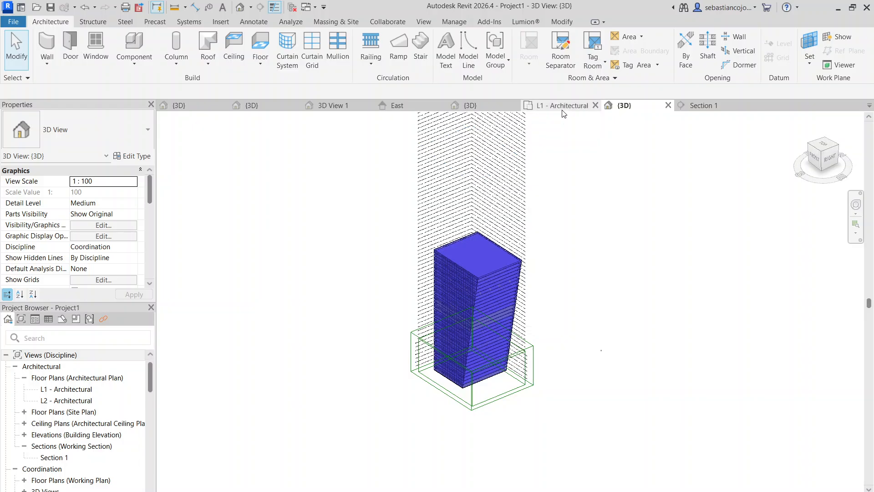
# Step: Switch to the pavilion mass family and create a new conceptual mass from the Mass.rft template
pyautogui.click(477, 108)
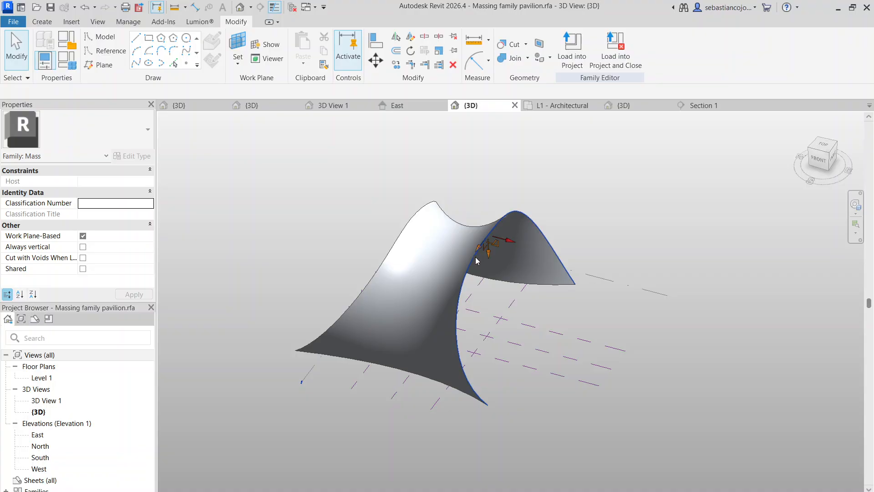
pyautogui.click(573, 137)
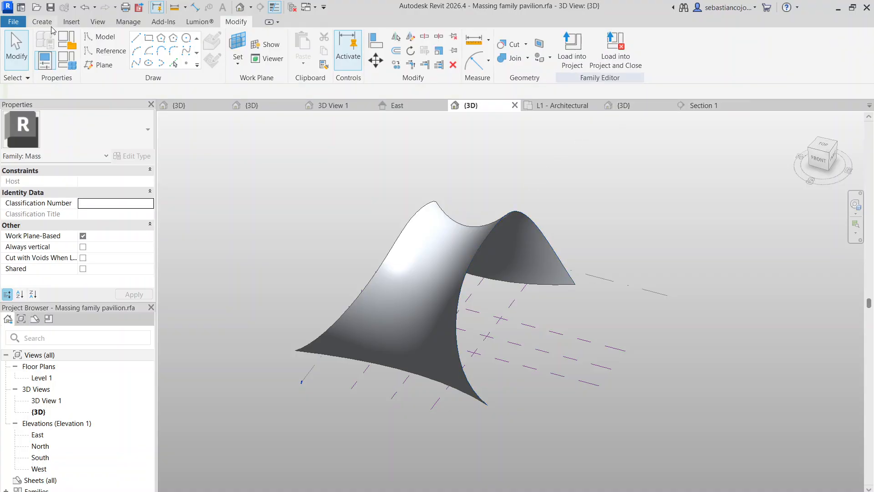
pyautogui.click(24, 23)
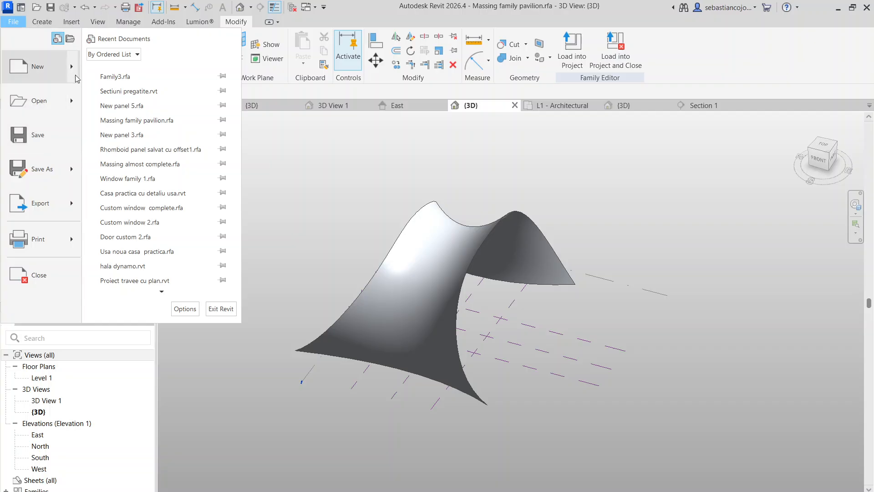
pyautogui.moveTo(76, 72)
pyautogui.click(137, 139)
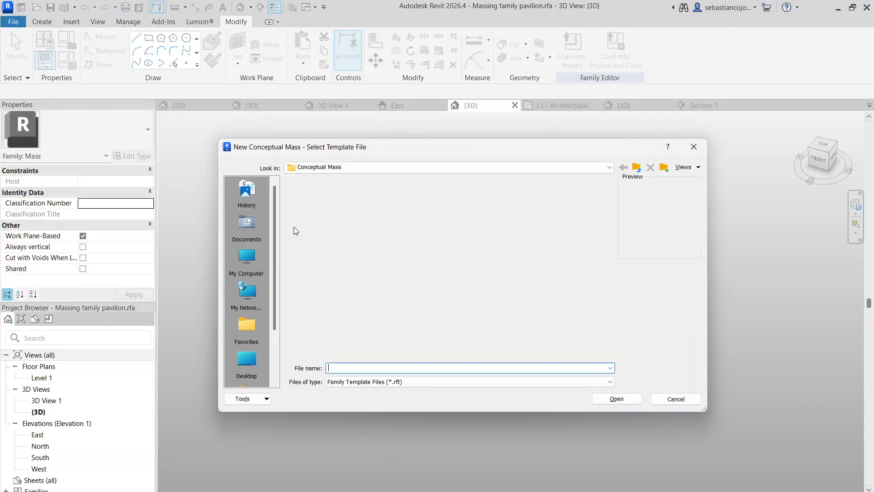
pyautogui.click(307, 218)
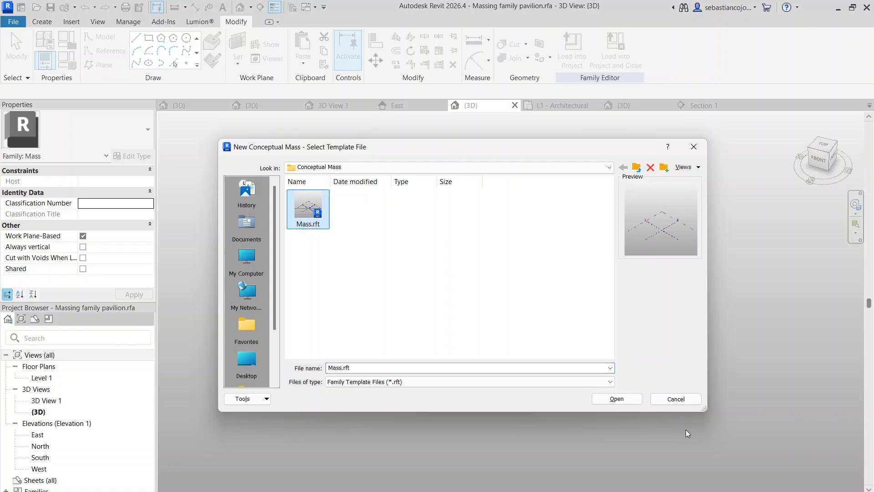
pyautogui.click(614, 399)
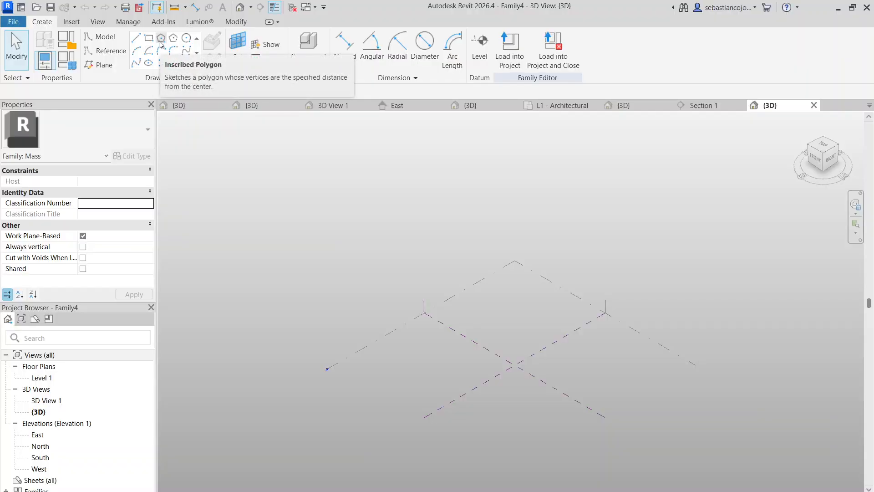
# Step: Draw a wavy six-point spline through points as a model line on Level 1 of the new mass family
pyautogui.click(137, 65)
pyautogui.click(394, 211)
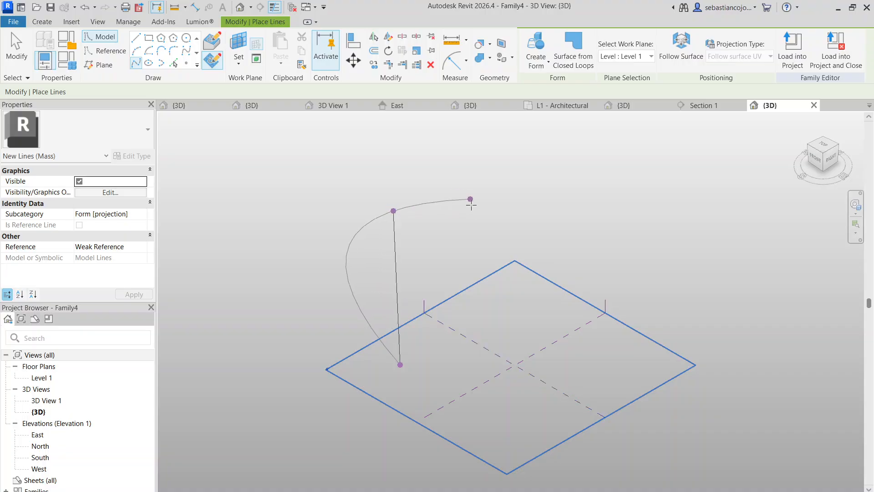
pyautogui.click(491, 263)
pyautogui.click(589, 225)
pyautogui.click(653, 285)
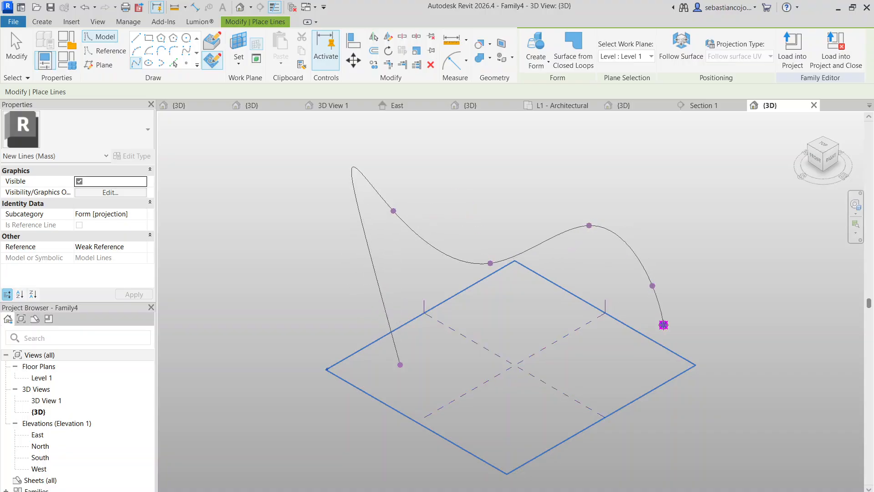
pyautogui.click(662, 324)
pyautogui.scroll(-3, 567, 316)
pyautogui.scroll(-1, 578, 355)
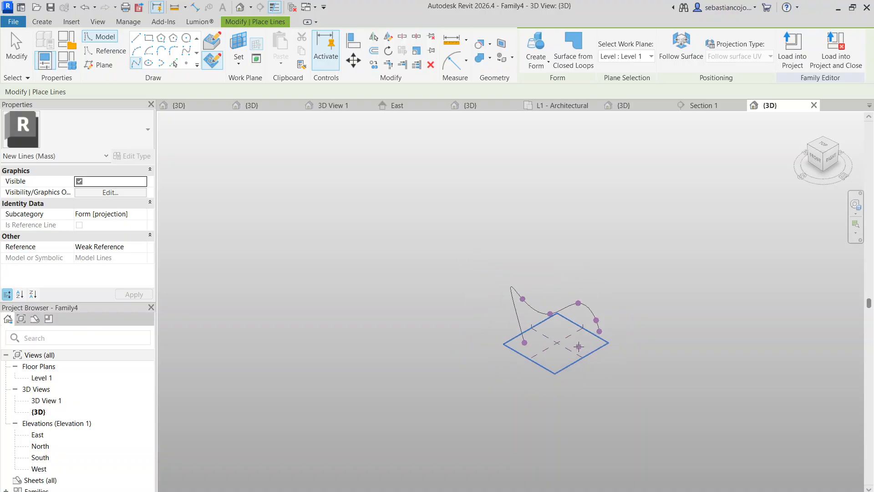
pyautogui.keyDown('shift'); pyautogui.moveTo(578, 355); pyautogui.dragTo(633, 339, button='middle'); pyautogui.keyUp('shift')
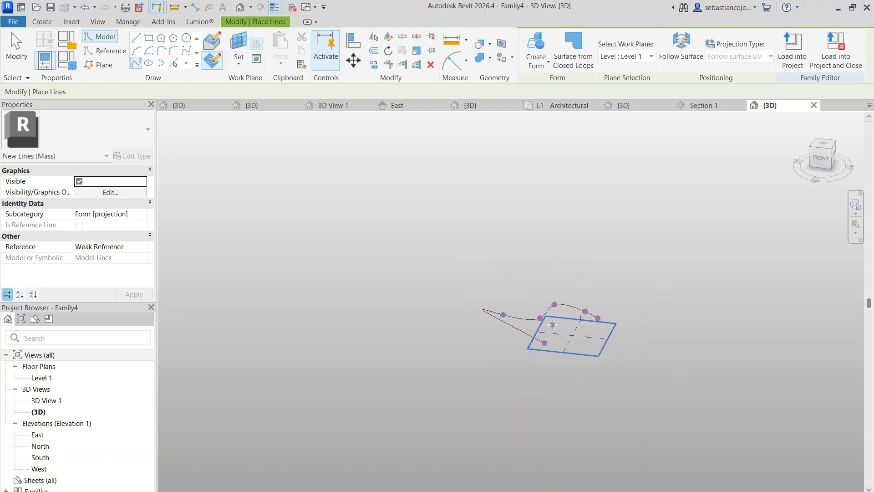
pyautogui.scroll(3, 552, 324)
pyautogui.press('Escape')
pyautogui.press('Escape')
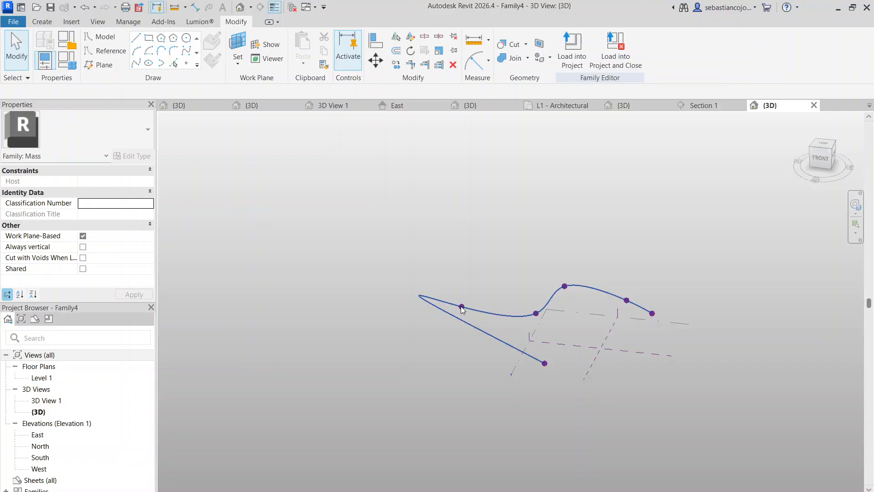
# Step: Reposition the spline's second point about 344' and 129' from the reference planes
pyautogui.moveTo(462, 310); pyautogui.dragTo(465, 246)
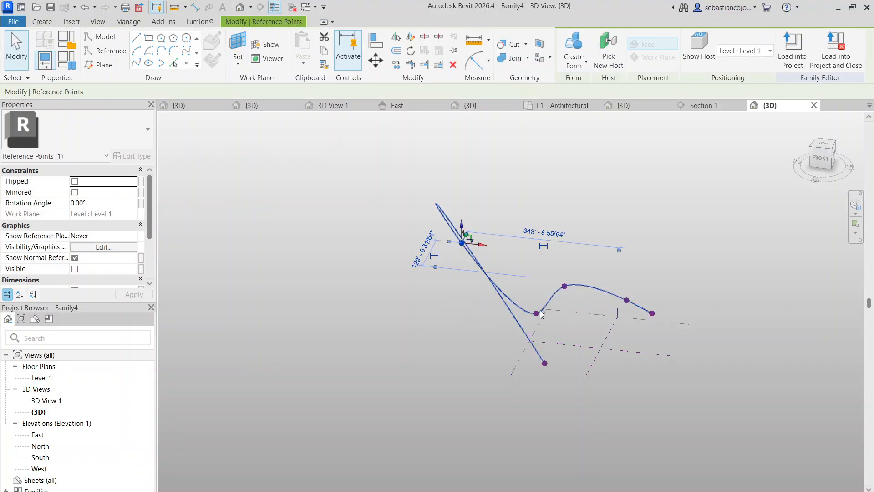
pyautogui.click(539, 313)
pyautogui.press('Escape')
pyautogui.click(537, 317)
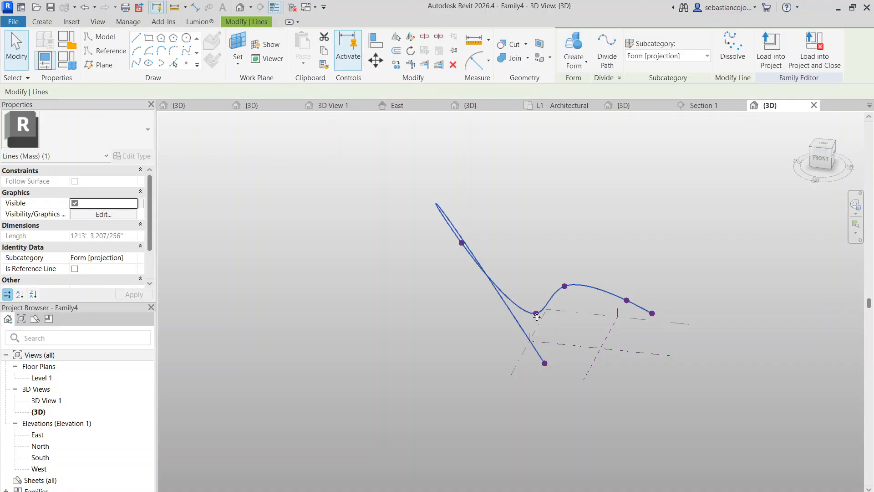
pyautogui.press('Escape')
pyautogui.moveTo(411, 159); pyautogui.dragTo(176, 146, button='middle')
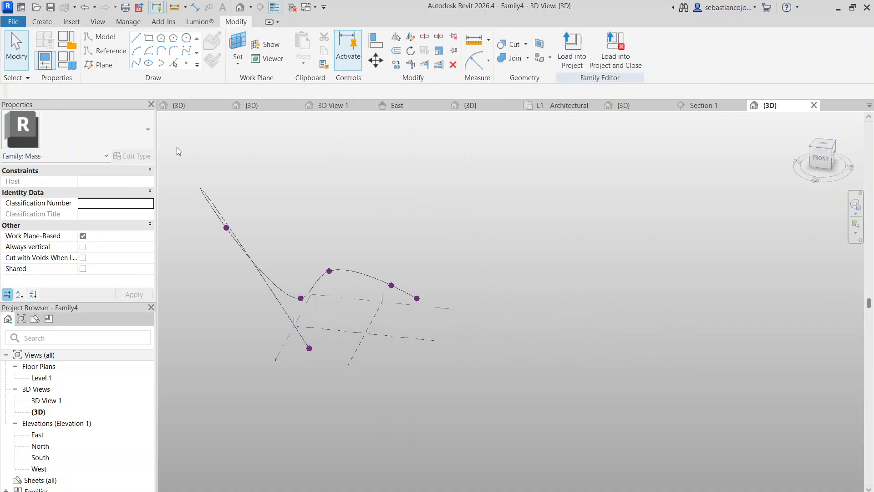
# Step: Raise the spline's third reference point vertically above its original position on Level 1
pyautogui.scroll(3, 235, 270)
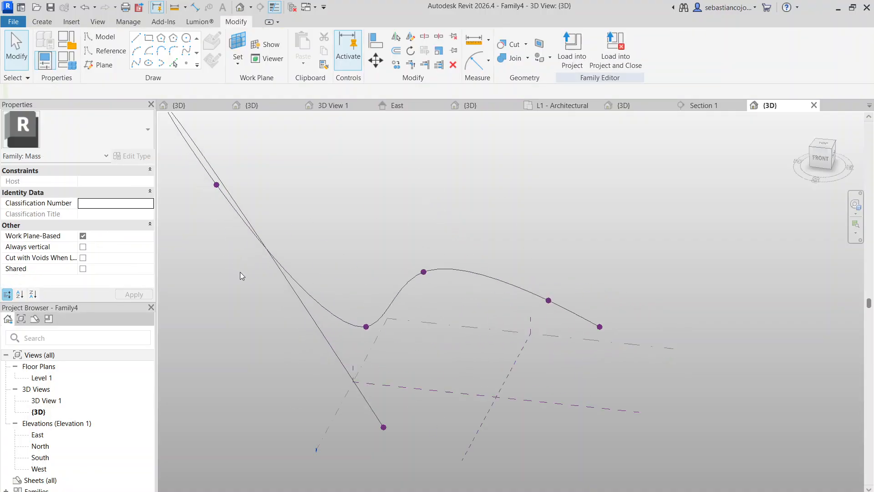
pyautogui.click(366, 326)
pyautogui.moveTo(366, 307); pyautogui.dragTo(362, 189)
pyautogui.scroll(-4, 363, 189)
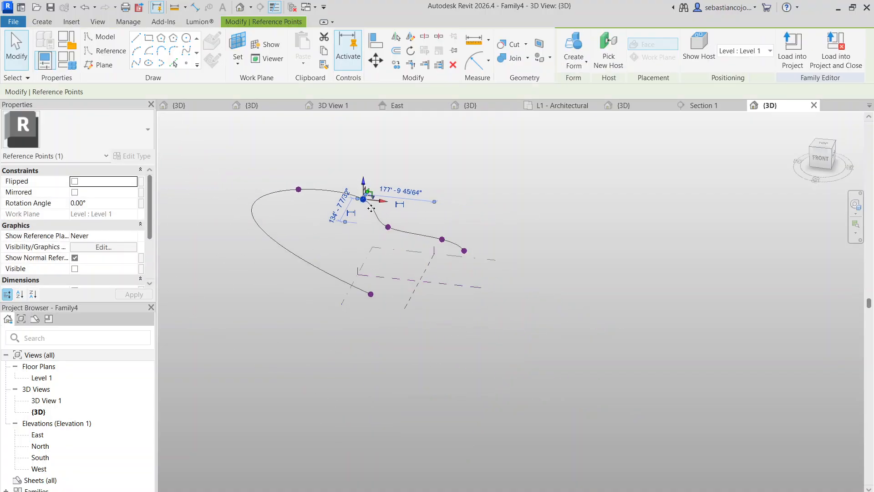
pyautogui.scroll(3, 388, 233)
pyautogui.scroll(-2, 410, 226)
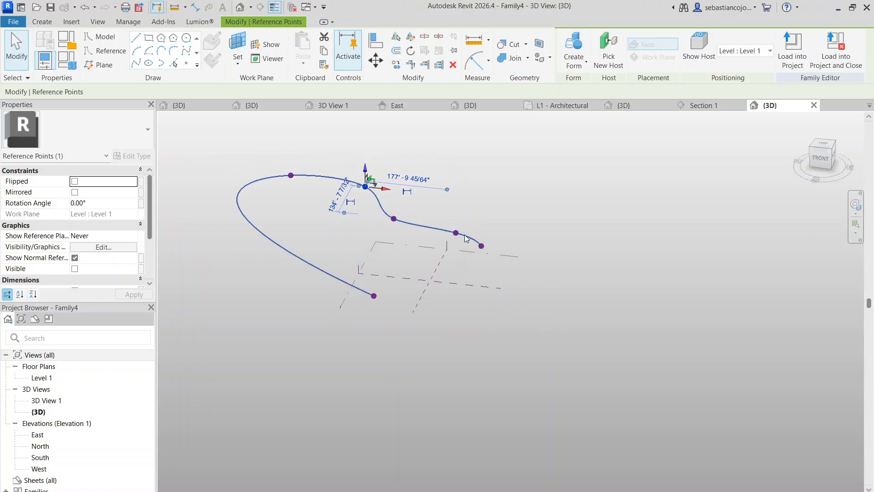
# Step: Shift the whole spline and lower its last point, placing it about 132' and 64' from the reference planes
pyautogui.moveTo(459, 235); pyautogui.dragTo(497, 232)
pyautogui.press('Escape')
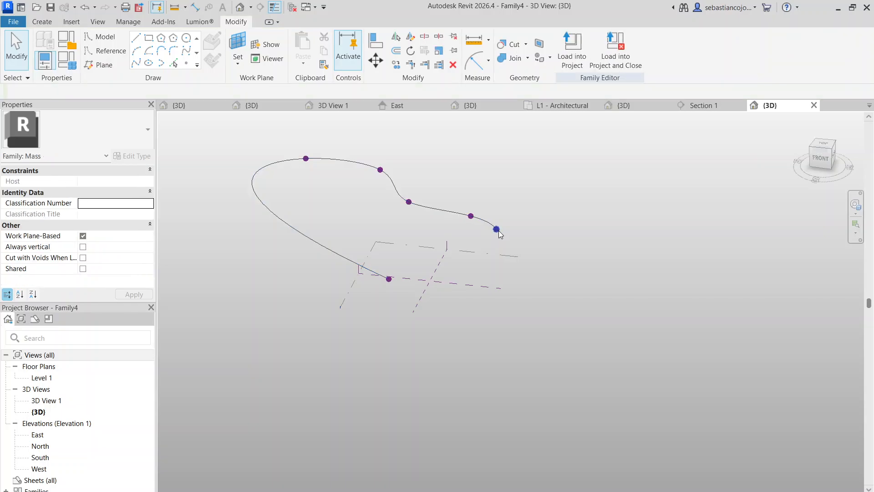
pyautogui.click(497, 230)
pyautogui.scroll(-2, 401, 240)
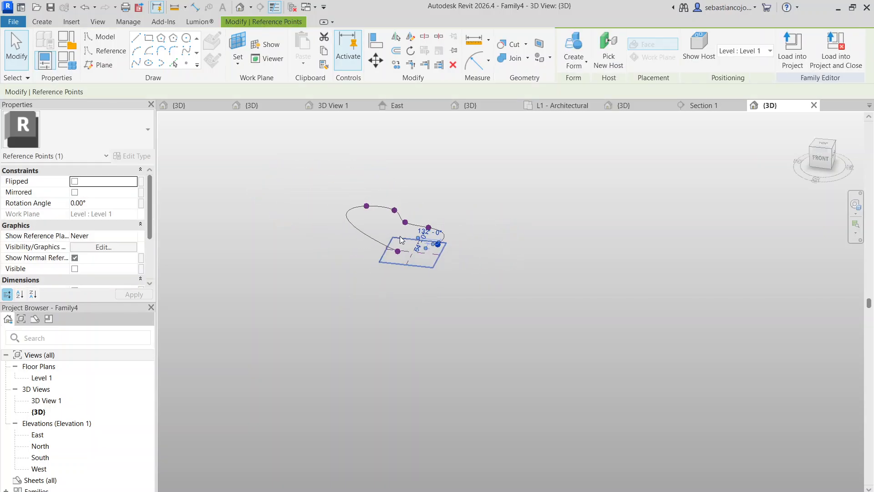
pyautogui.keyDown('shift'); pyautogui.moveTo(400, 240); pyautogui.dragTo(323, 240, button='middle'); pyautogui.keyUp('shift')
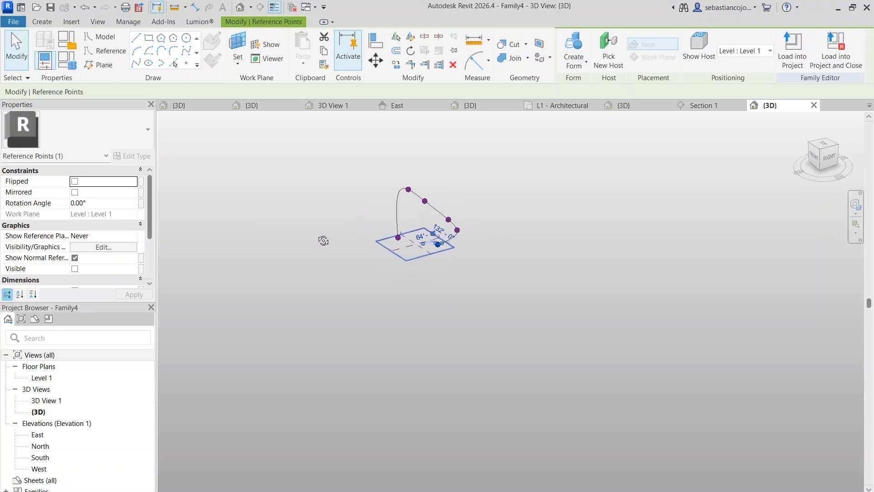
pyautogui.scroll(5, 397, 184)
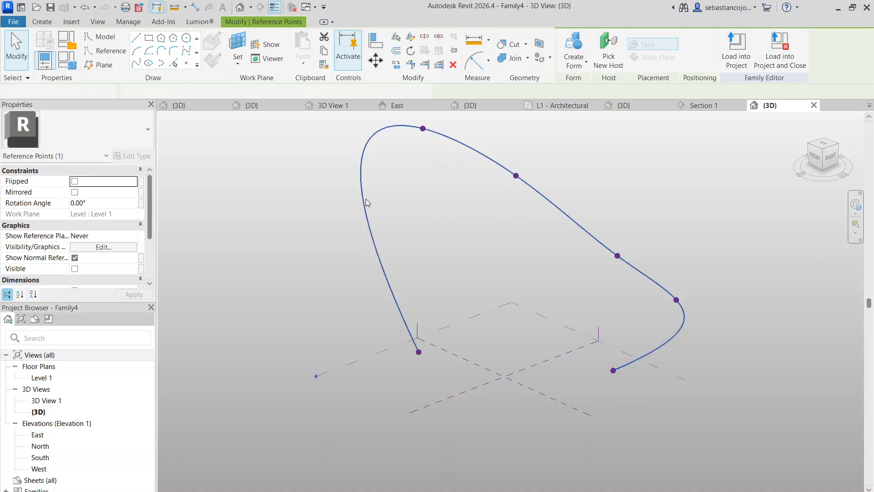
pyautogui.click(366, 199)
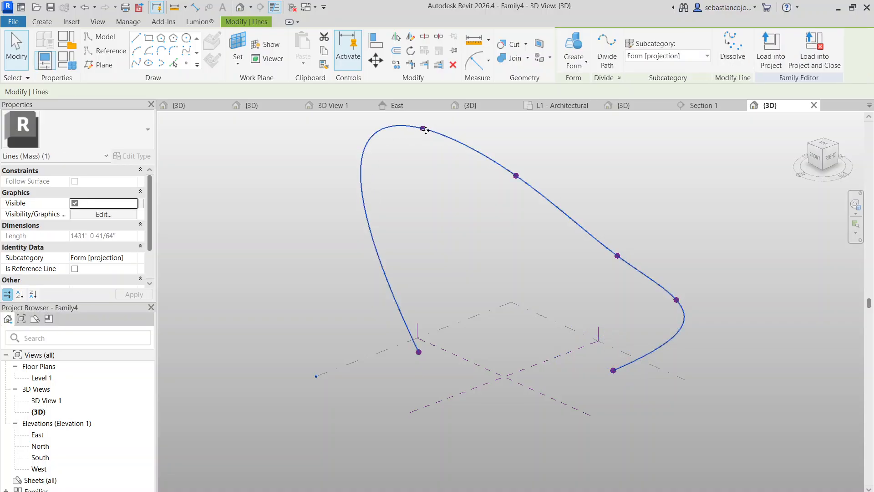
pyautogui.scroll(-3, 404, 158)
# Step: Switch to the Massing family pavilion 3D view and examine the arched form from several sides
pyautogui.click(624, 105)
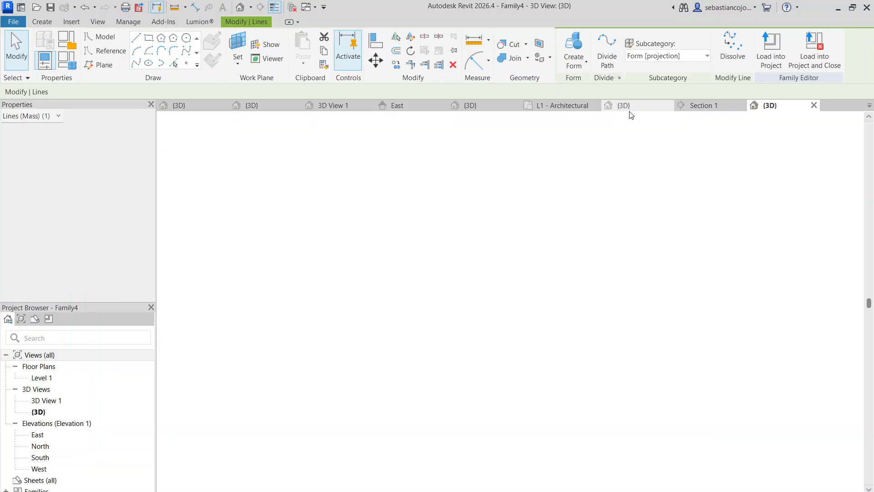
pyautogui.click(471, 105)
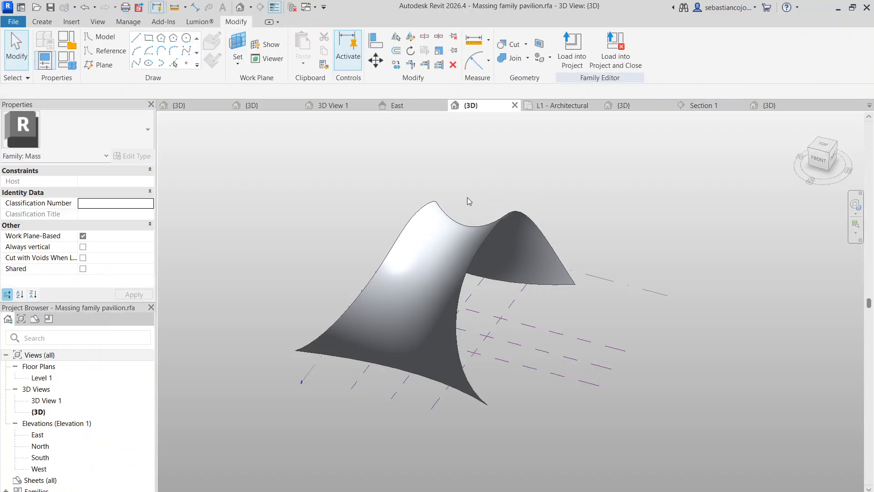
pyautogui.click(450, 216)
pyautogui.scroll(-3, 452, 211)
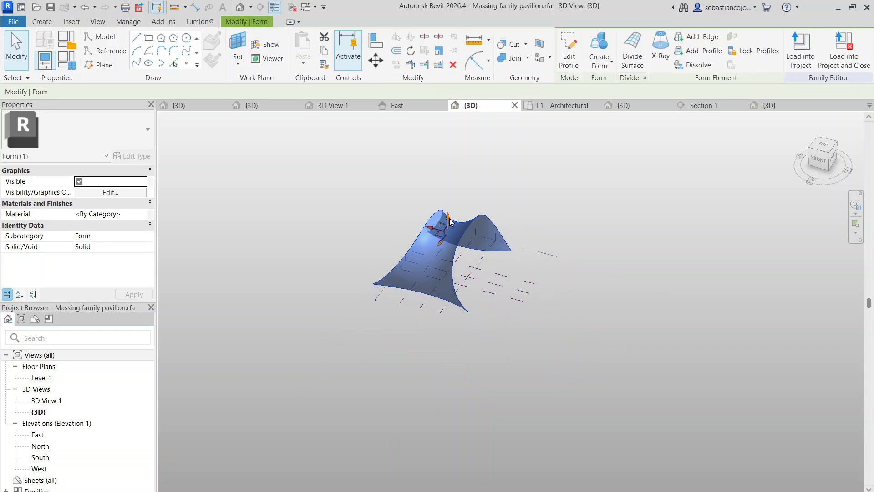
pyautogui.keyDown('shift'); pyautogui.moveTo(461, 254); pyautogui.dragTo(334, 186, button='middle'); pyautogui.keyUp('shift')
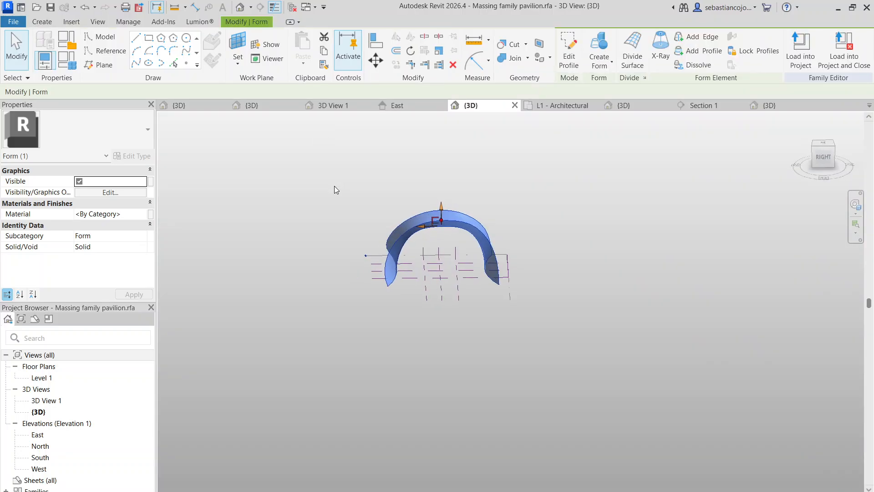
pyautogui.scroll(2, 478, 235)
pyautogui.scroll(-3, 466, 193)
pyautogui.keyDown('shift'); pyautogui.moveTo(448, 215); pyautogui.dragTo(540, 327, button='middle'); pyautogui.keyUp('shift')
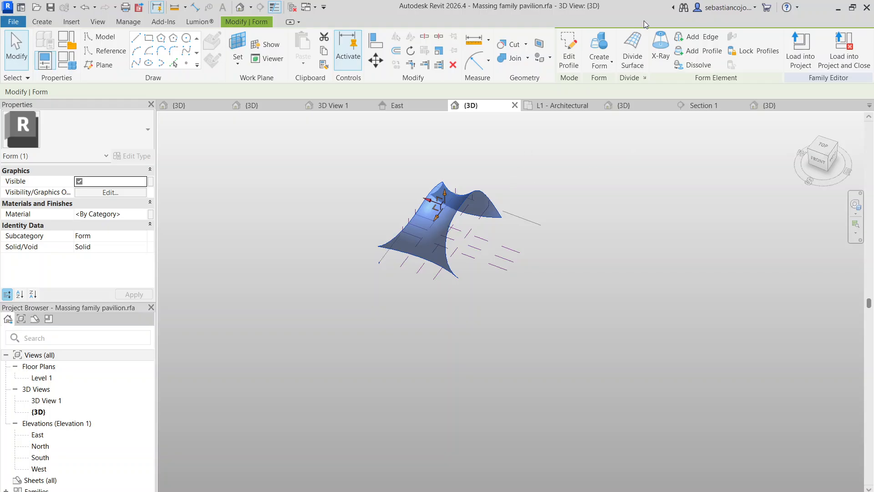
pyautogui.scroll(1, 636, 38)
pyautogui.scroll(-3, 579, 119)
pyautogui.scroll(1, 511, 164)
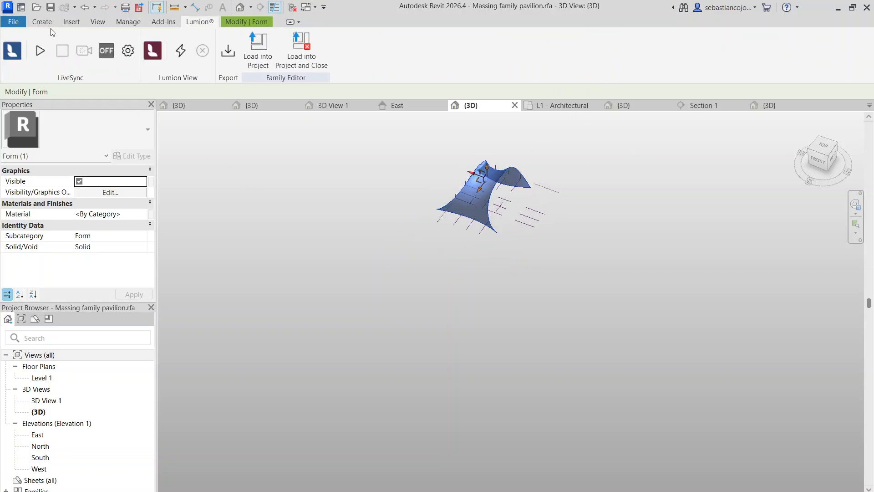
# Step: Divide the pavilion form's surface with U and V grids, using the fixed number of 10
pyautogui.click(36, 23)
pyautogui.click(223, 21)
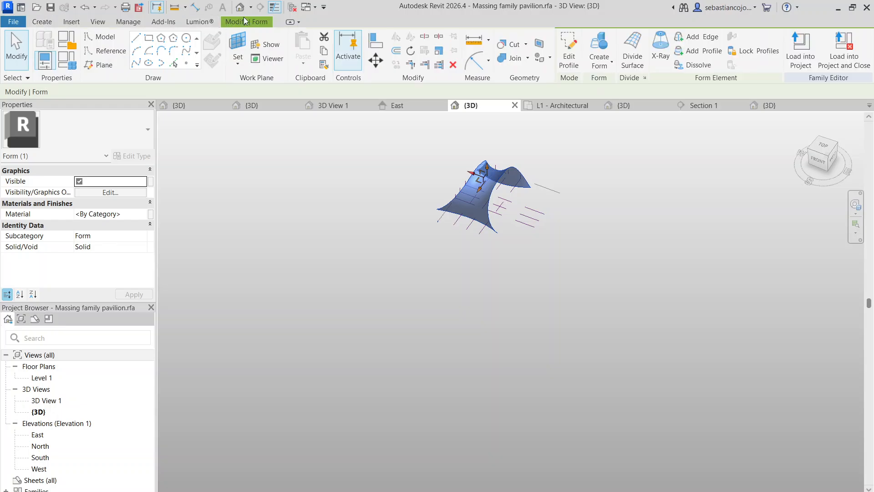
pyautogui.click(633, 61)
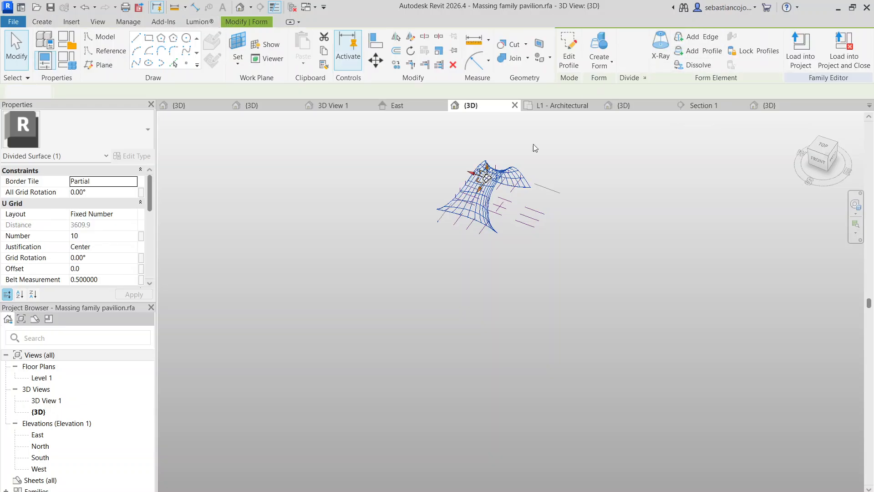
pyautogui.scroll(3, 533, 144)
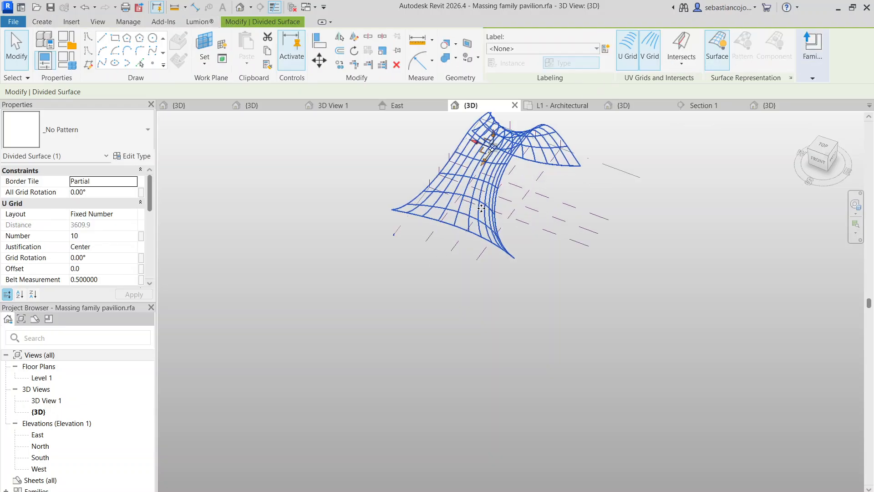
# Step: Toggle the divided surface's U and V grids off and back on, together and separately
pyautogui.click(651, 48)
pyautogui.click(631, 51)
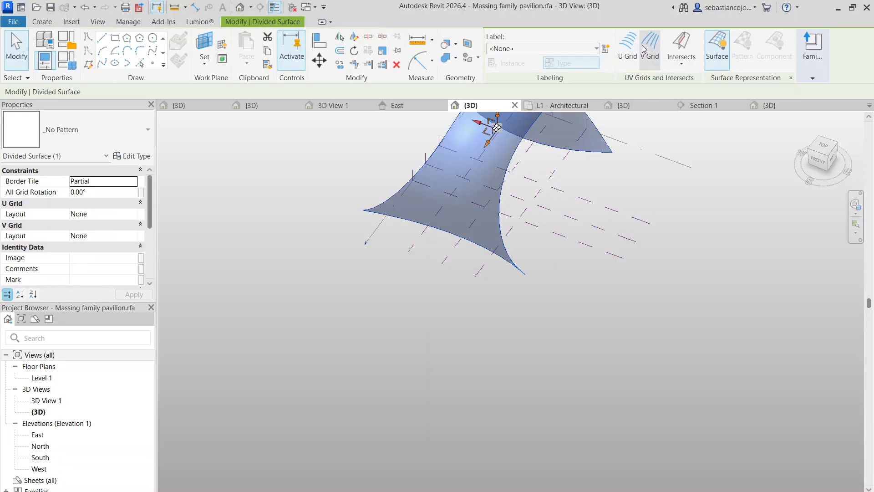
pyautogui.click(650, 46)
pyautogui.click(633, 54)
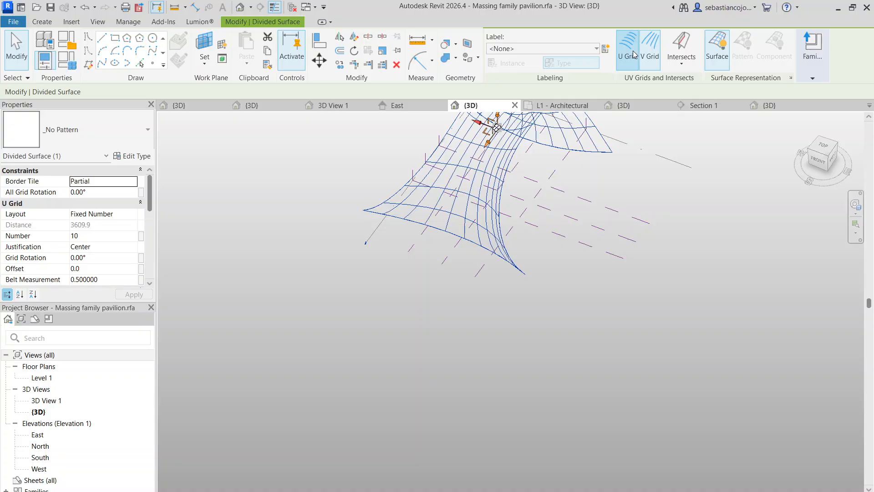
pyautogui.click(636, 47)
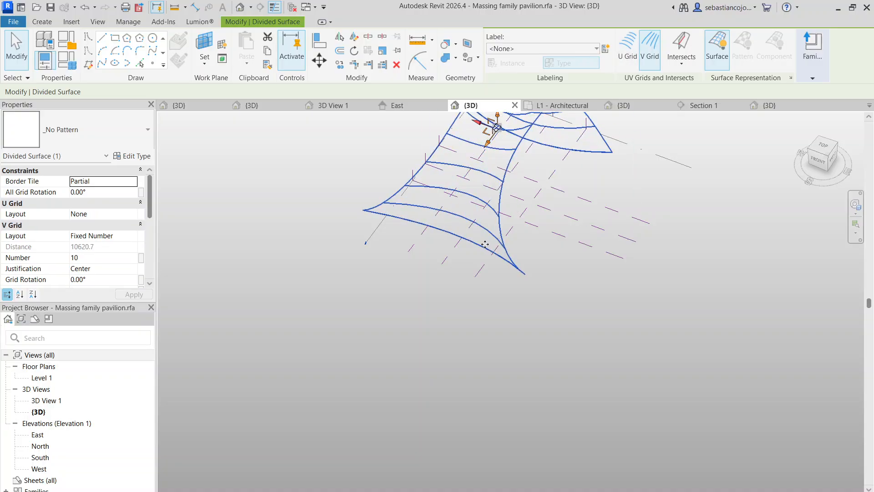
pyautogui.scroll(-1, 533, 178)
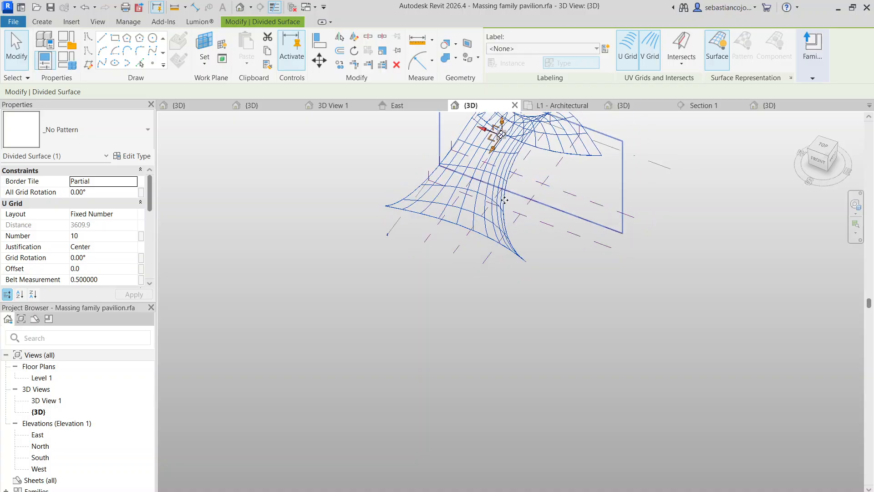
# Step: Toggle the divided surface's Surface representation off and on, and try the Intersects tool before cancelling it
pyautogui.click(717, 56)
pyautogui.click(716, 55)
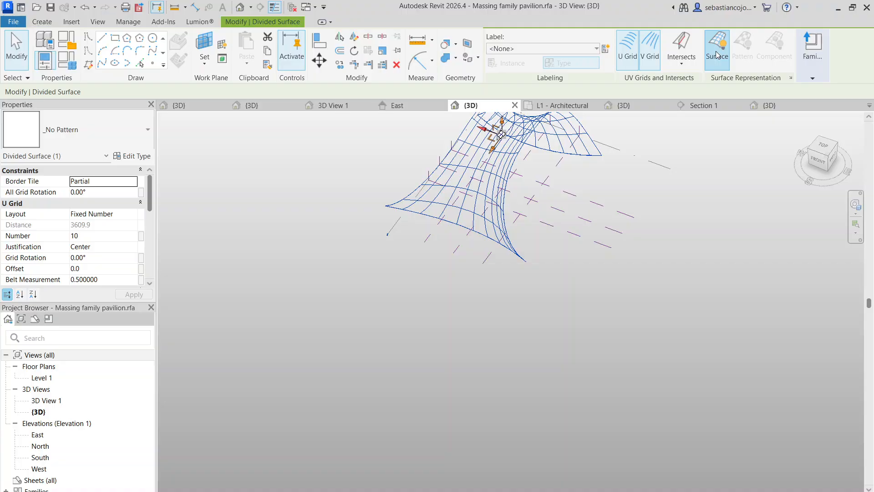
pyautogui.click(692, 46)
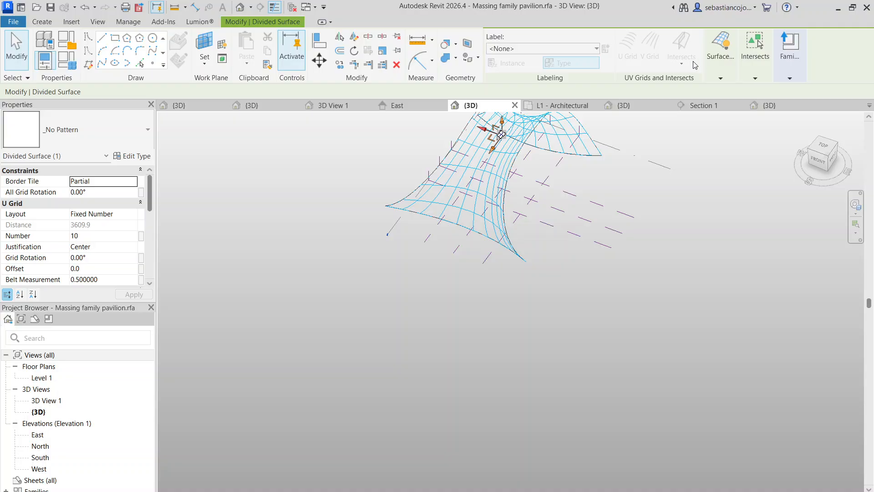
pyautogui.press('Escape')
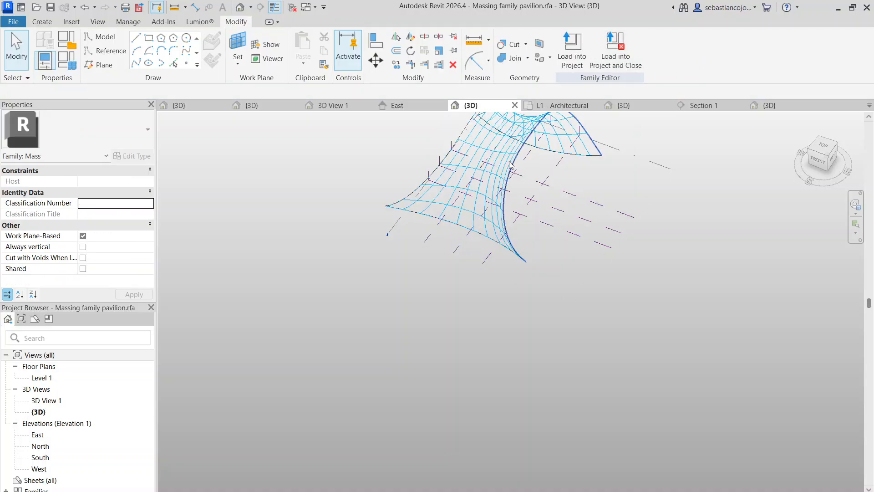
# Step: Undo the division of the pavilion surface and redo it to restore the UV grid
pyautogui.click(491, 242)
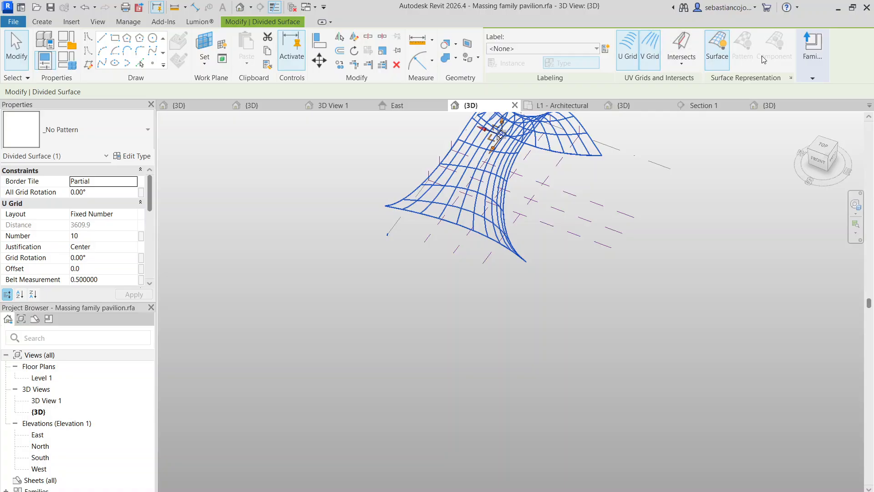
pyautogui.press('Escape')
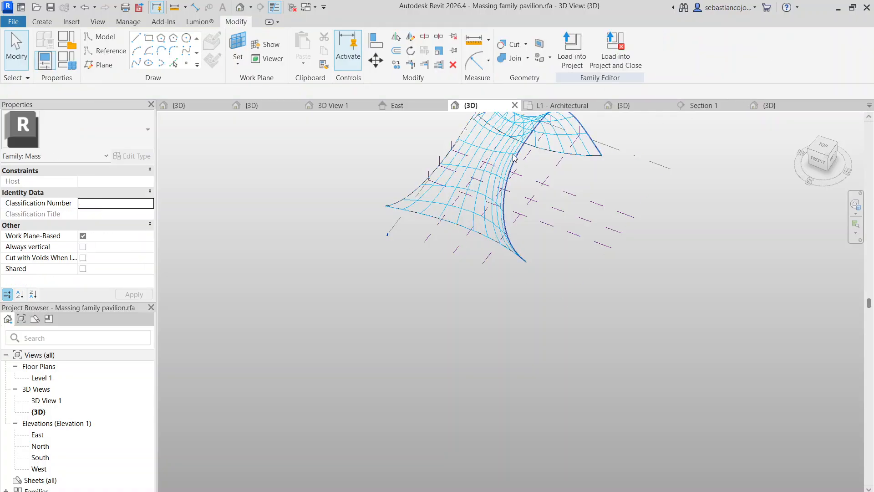
pyautogui.hotkey('ctrl', 'z')
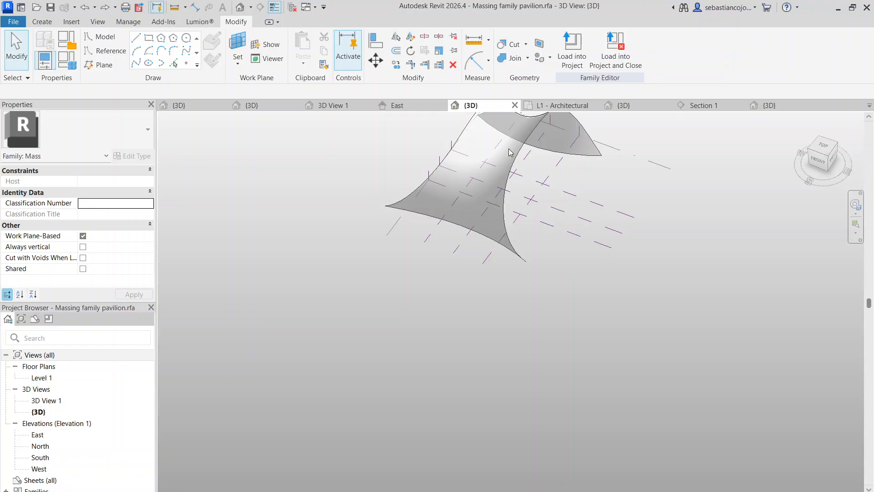
pyautogui.hotkey('ctrl', 'y')
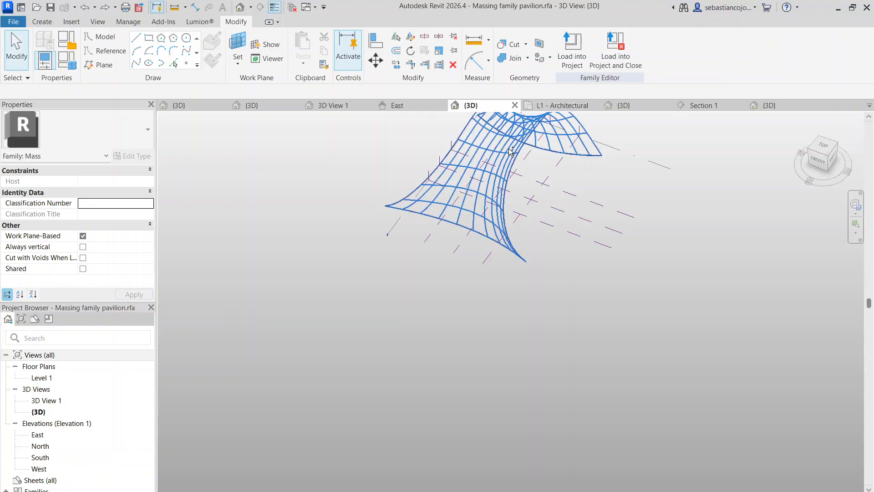
pyautogui.scroll(1, 532, 180)
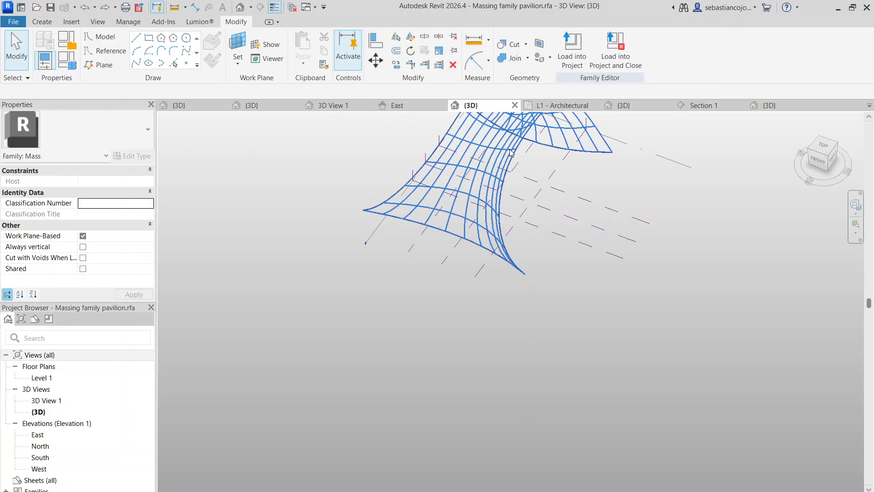
# Step: Browse the family categories offered for labeling the divided surface, closing the list without choosing one
pyautogui.click(511, 153)
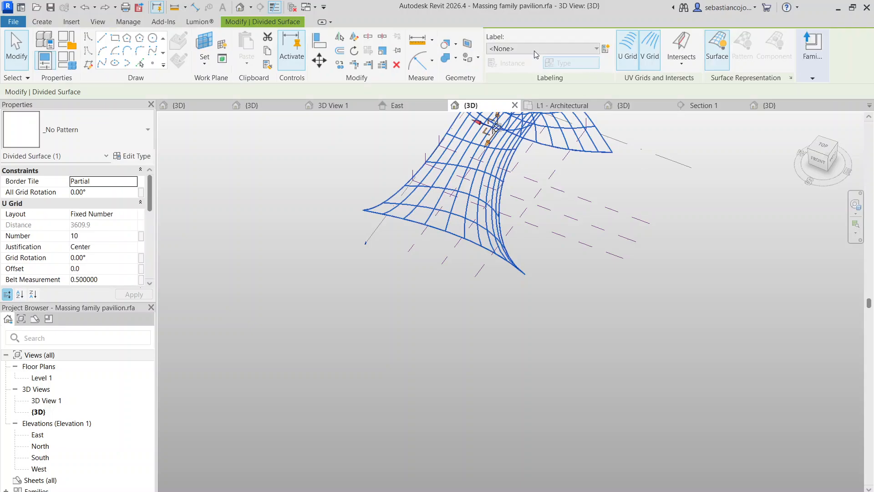
pyautogui.click(535, 51)
pyautogui.press('Escape')
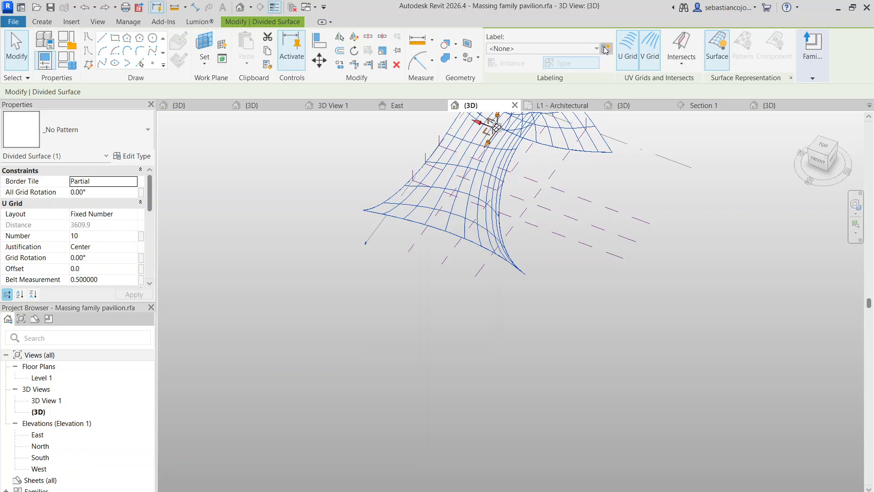
pyautogui.click(604, 48)
pyautogui.scroll(-6, 419, 269)
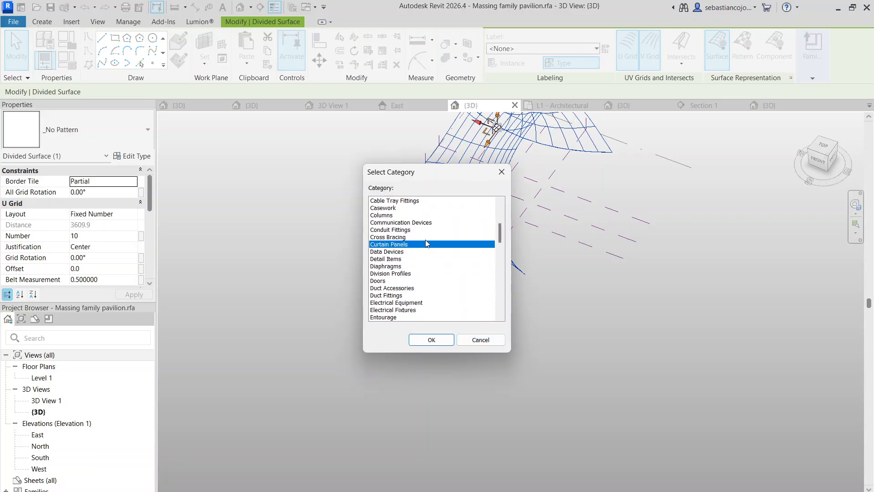
pyautogui.scroll(6, 433, 228)
pyautogui.click(500, 171)
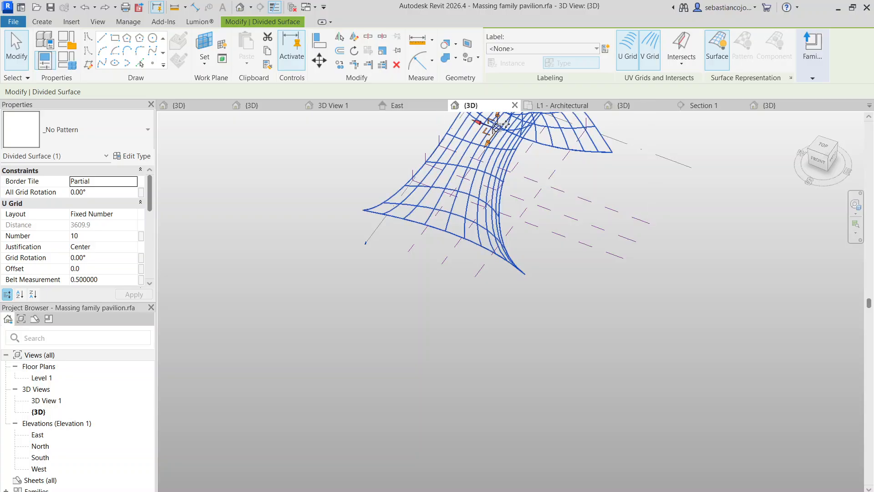
pyautogui.scroll(1, 686, 131)
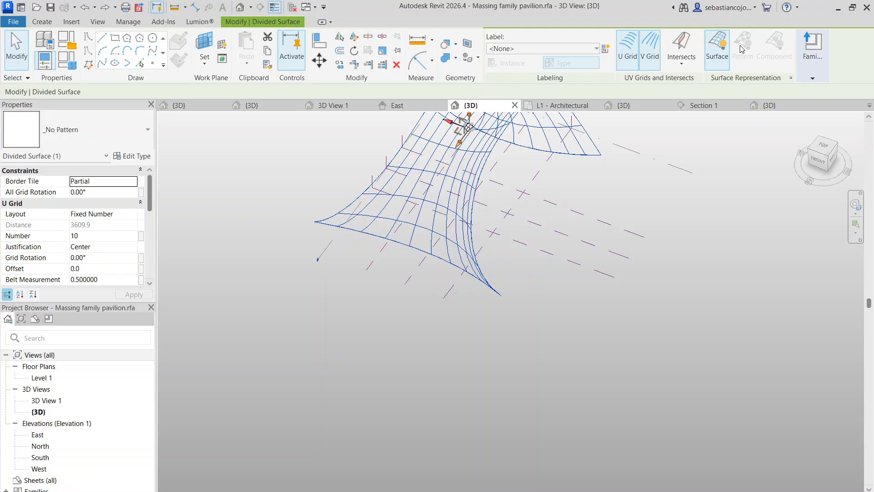
pyautogui.press('Escape')
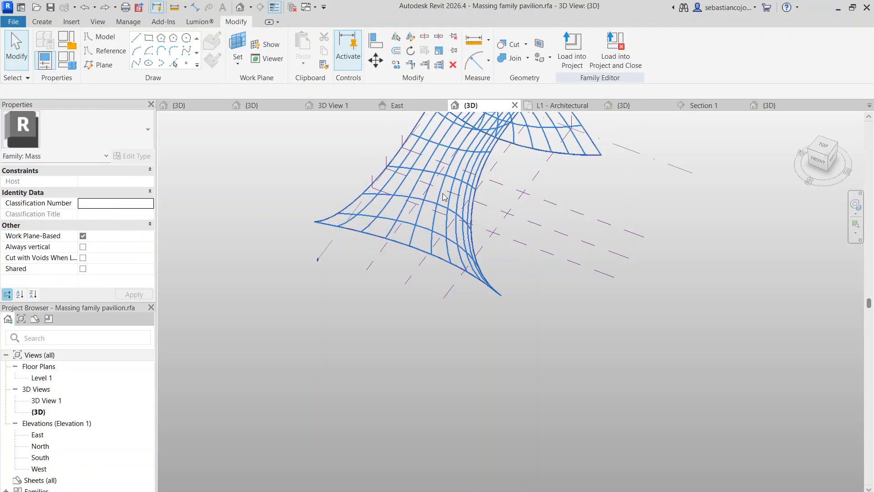
# Step: Select the divided pavilion surface again, check its label options and clear the selection without assigning a label
pyautogui.click(445, 198)
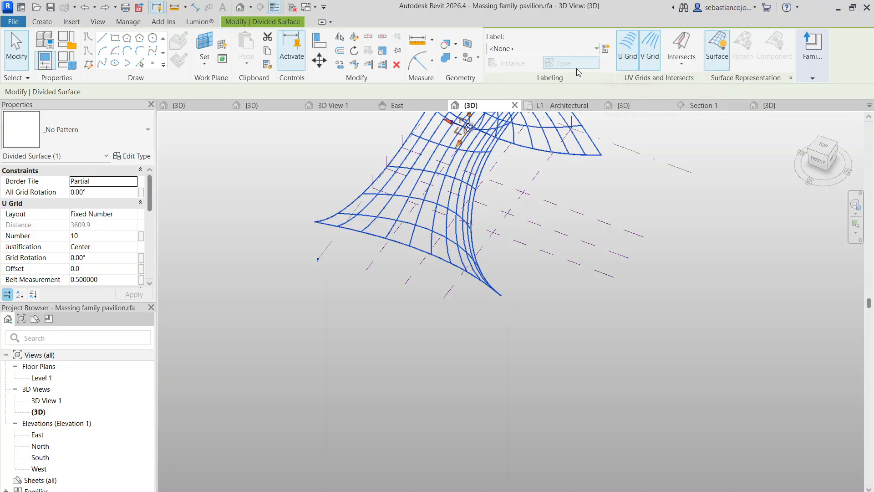
pyautogui.click(558, 50)
pyautogui.click(525, 77)
pyautogui.press('Escape')
pyautogui.scroll(-3, 343, 243)
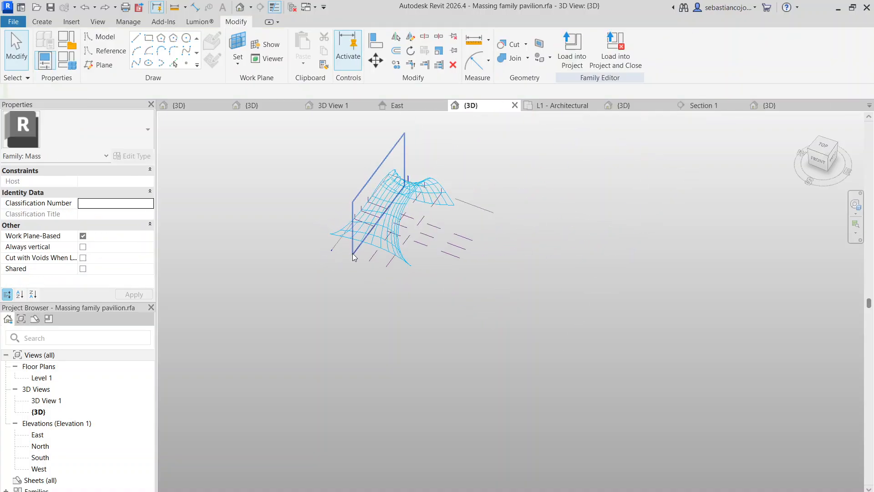
pyautogui.scroll(4, 396, 184)
pyautogui.scroll(-2, 444, 184)
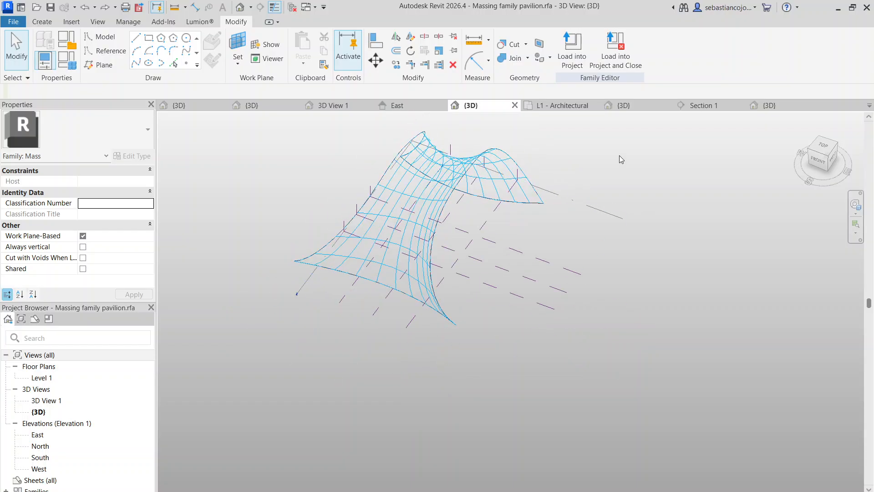
# Step: Switch to the Project1 3D view and examine the tower's floors and curtain walls up close
pyautogui.click(624, 105)
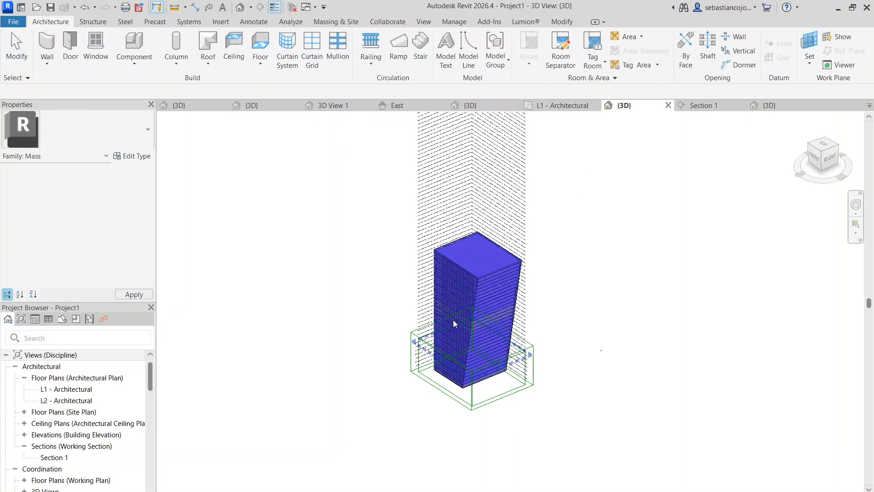
pyautogui.scroll(6, 454, 324)
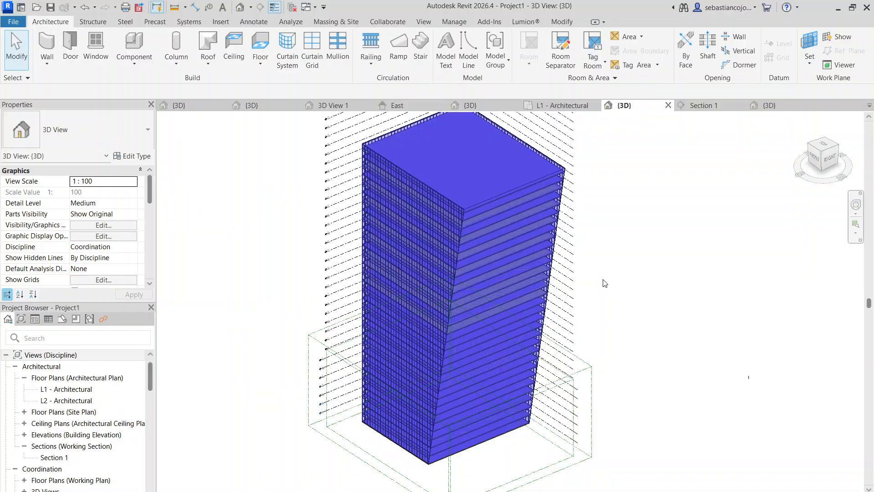
pyautogui.scroll(-4, 616, 268)
# Step: Switch to the Family4 3D view and select the four upper reference points of the spline
pyautogui.click(758, 105)
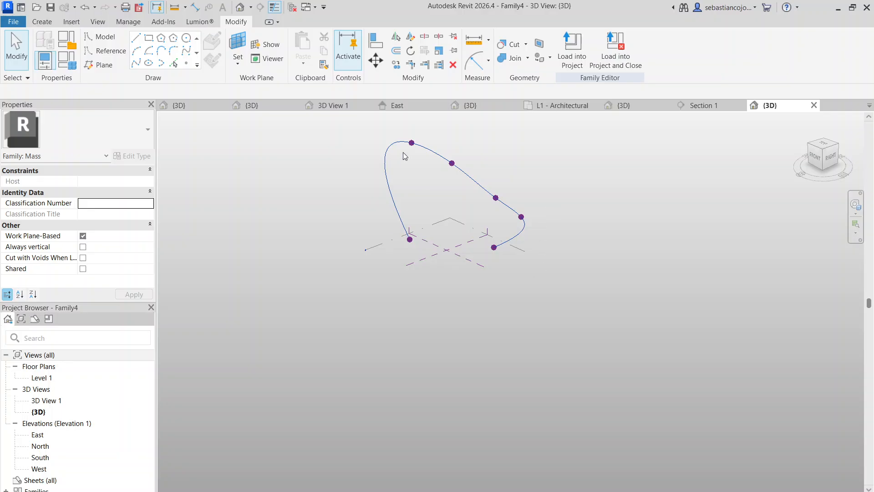
pyautogui.moveTo(381, 132); pyautogui.dragTo(553, 258)
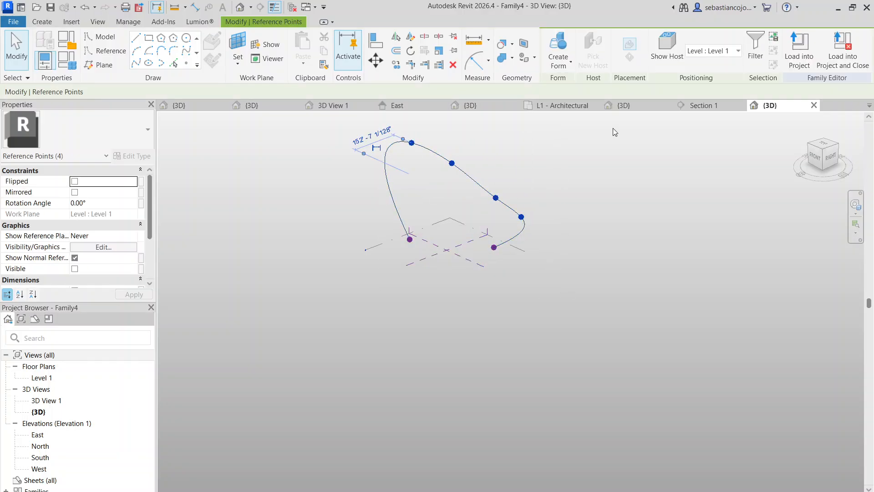
# Step: Return to the Project1 3D view and review the whole tower mass
pyautogui.click(624, 105)
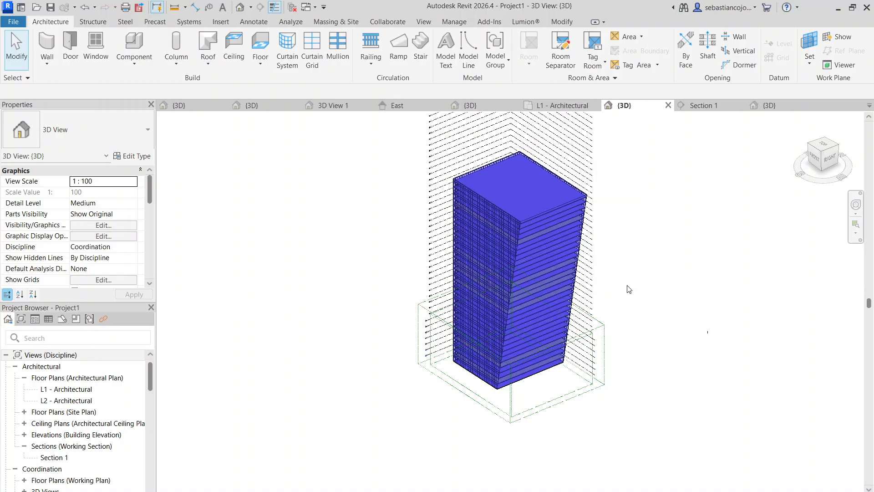
pyautogui.scroll(3, 611, 216)
pyautogui.moveTo(632, 212); pyautogui.dragTo(556, 214, button='middle')
pyautogui.scroll(-3, 558, 214)
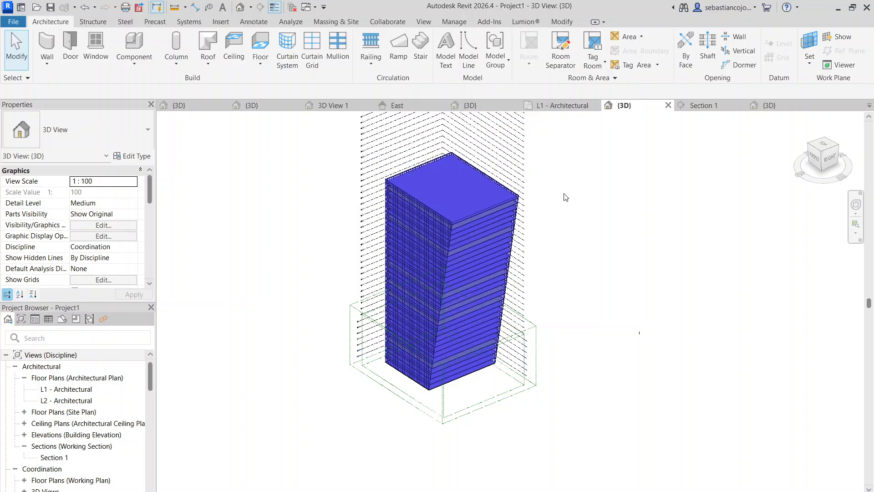
pyautogui.moveTo(469, 491)
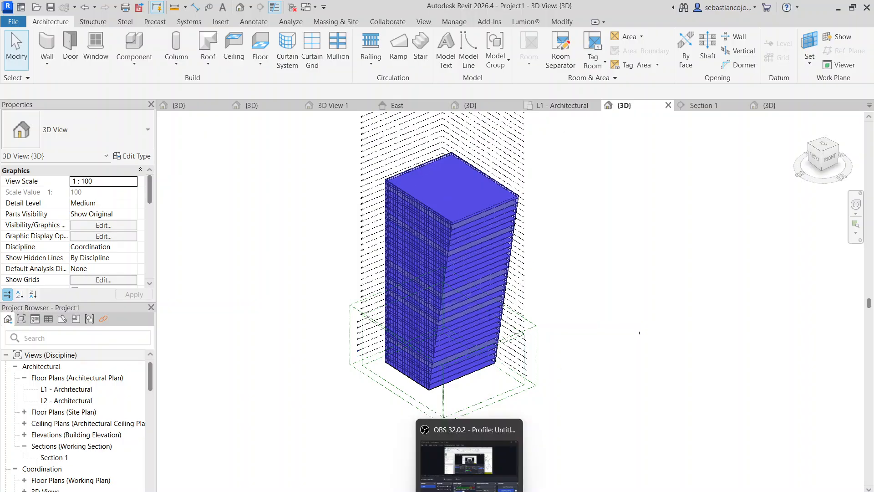